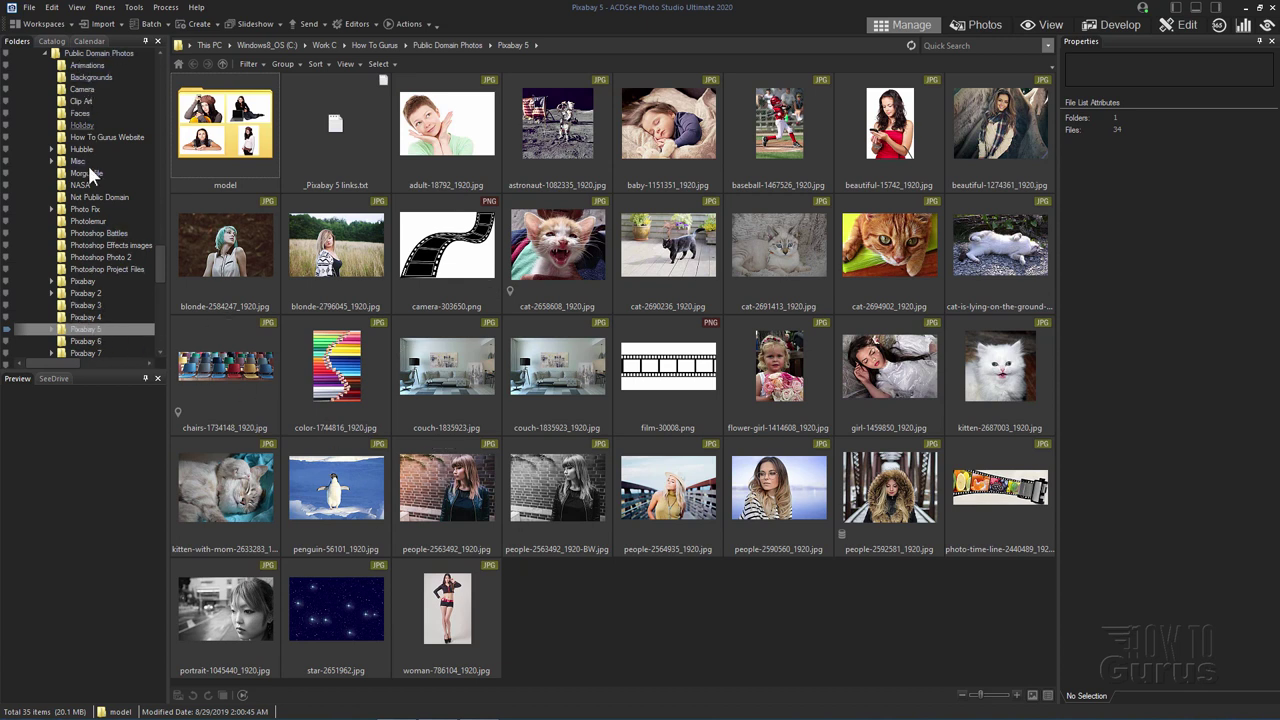
- View the contents of the Pixabay 4 folder and return to the Pixabay 5 folder
{"action": "left_click", "coordinate": [53, 282]}
{"action": "left_click", "coordinate": [54, 283]}
{"action": "left_click", "coordinate": [88, 316]}
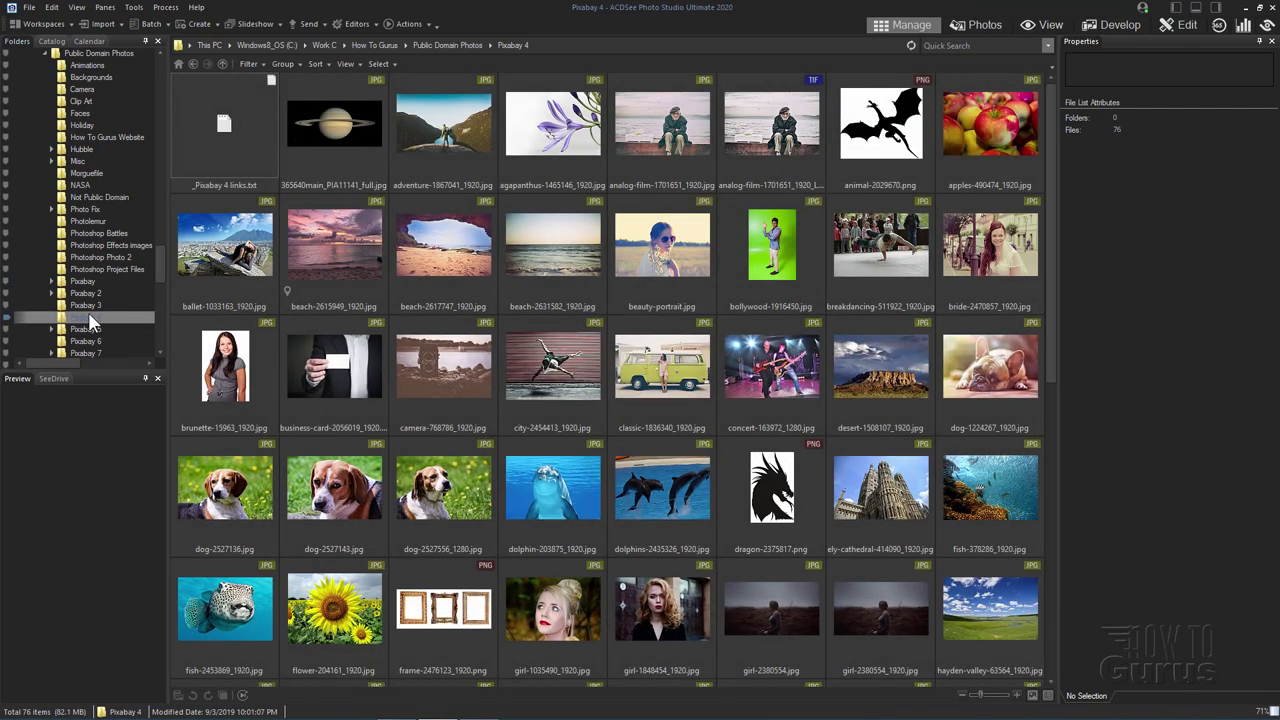
{"action": "left_click", "coordinate": [95, 329]}
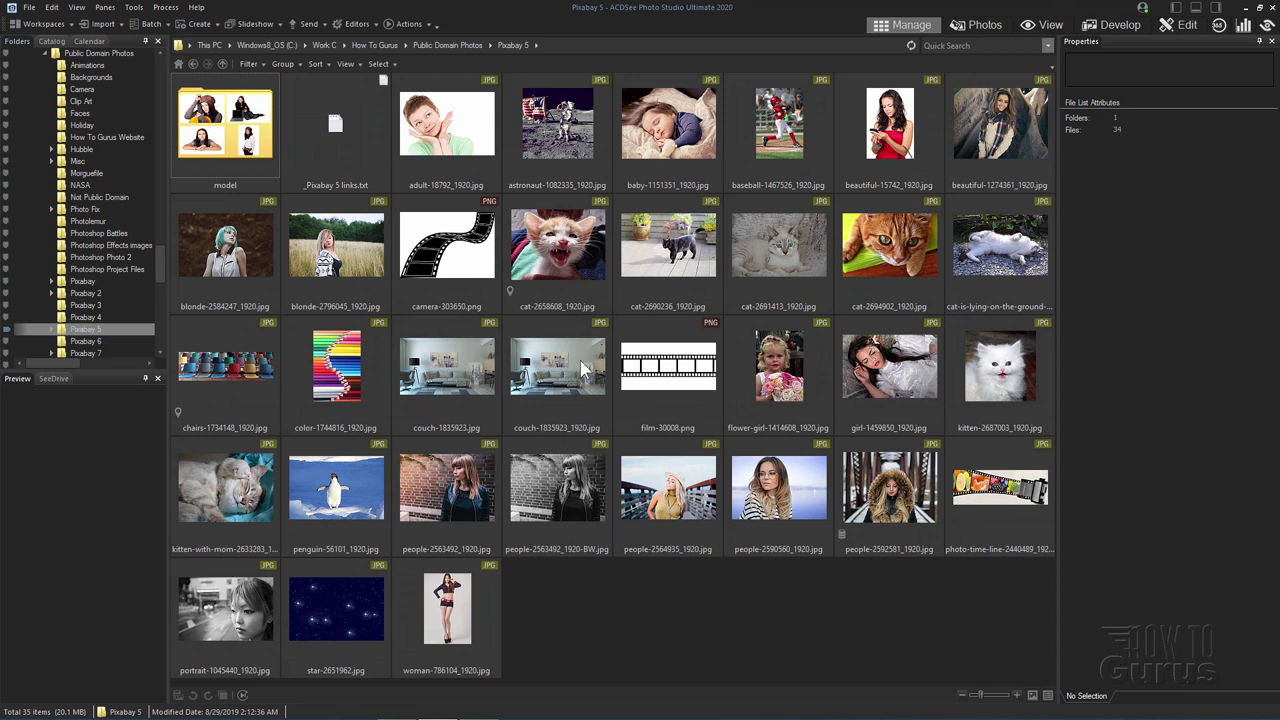
- Inspect the file properties of people-2563492_1920-BW.jpg and people-2592581_1920.jpg, and show the latter's categories and keywords
{"action": "left_click", "coordinate": [566, 484]}
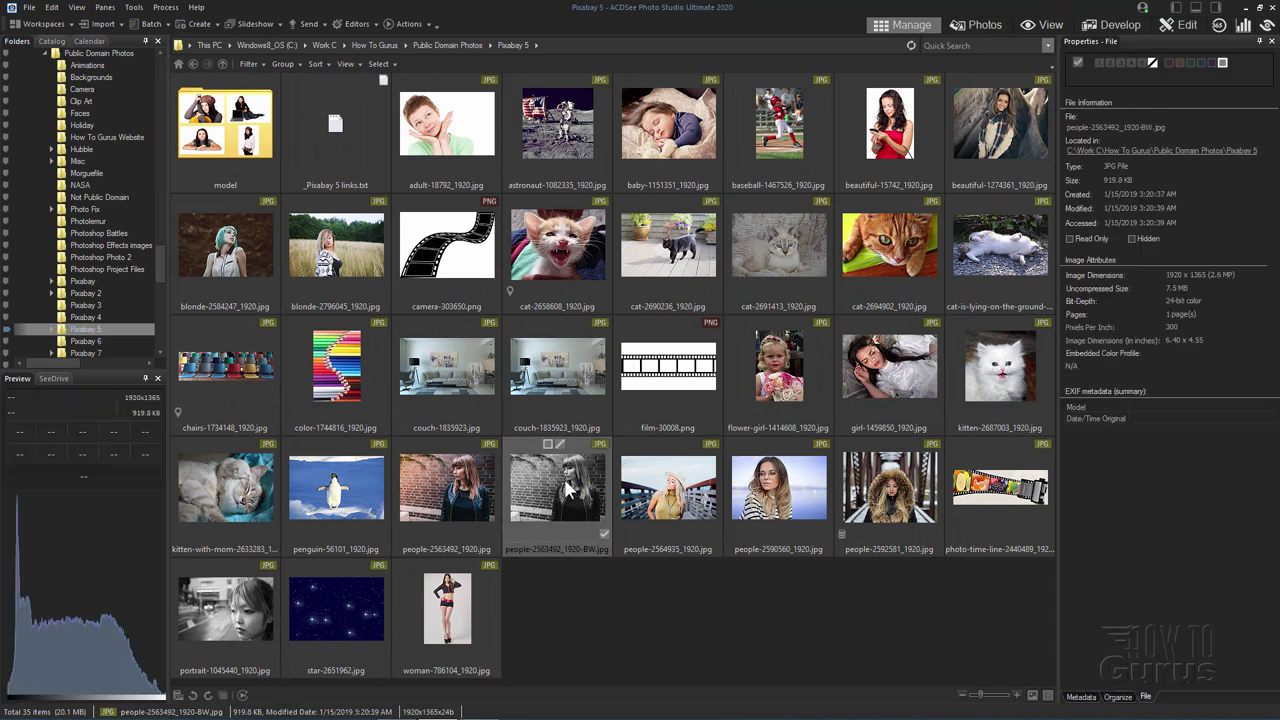
{"action": "left_click", "coordinate": [889, 488]}
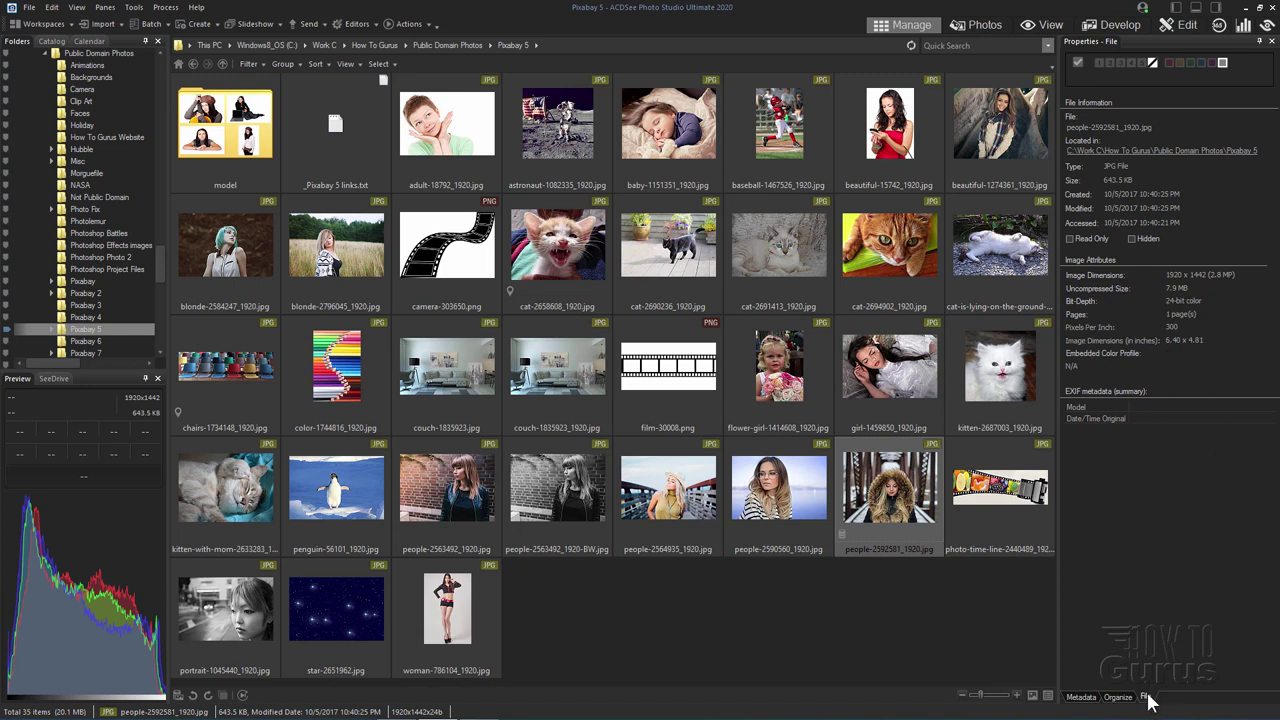
{"action": "left_click", "coordinate": [1118, 700]}
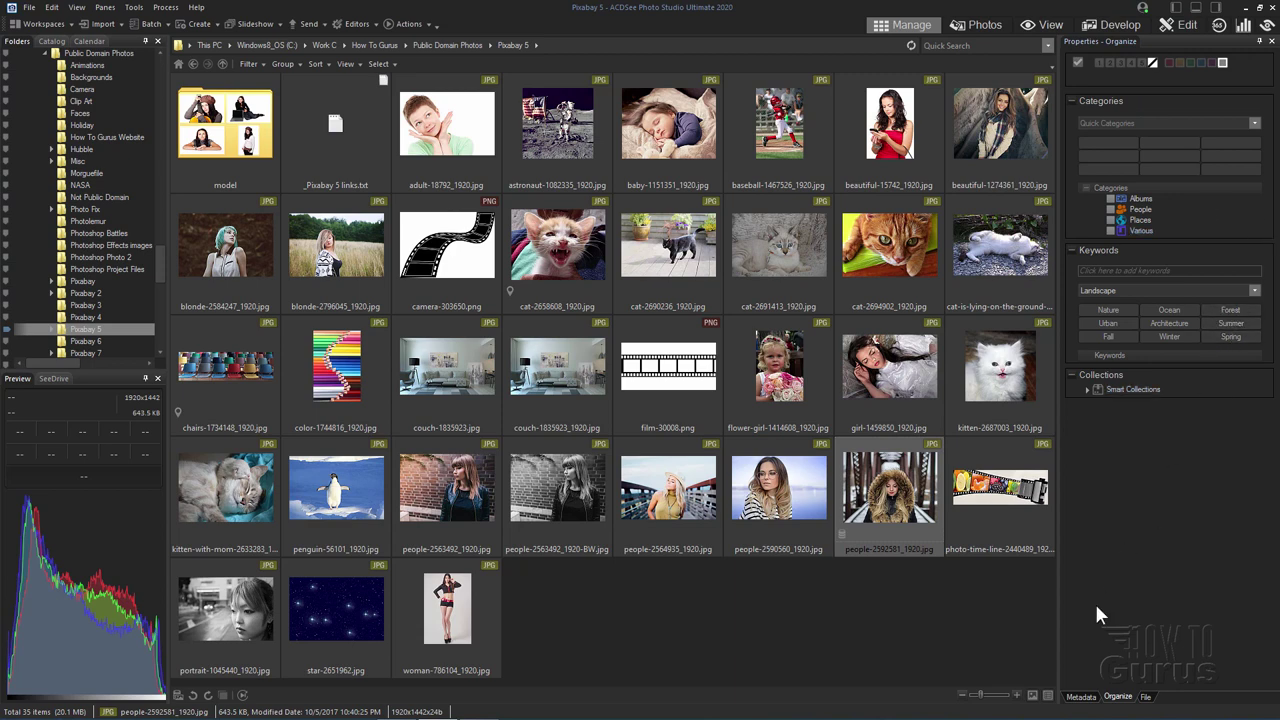
- Examine the EXIF and IPTC metadata fields of the selected photo and collapse the metadata groups
{"action": "left_click", "coordinate": [1080, 697]}
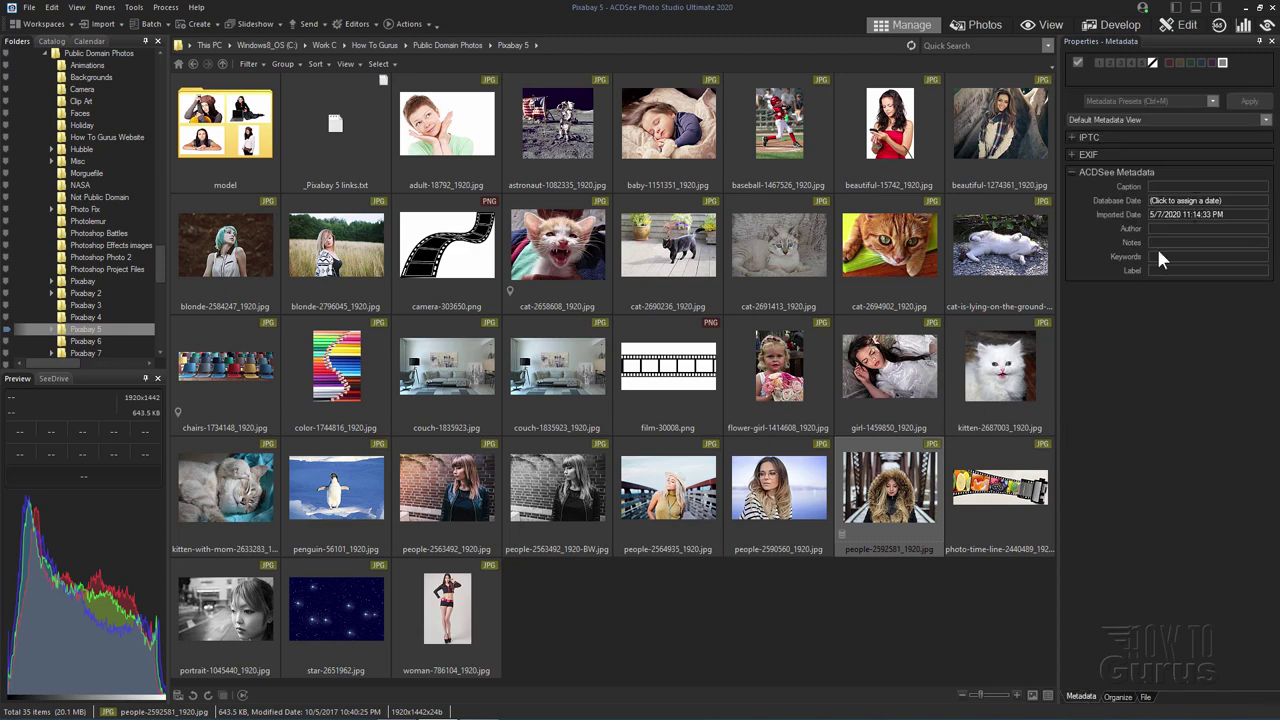
{"action": "left_click", "coordinate": [1072, 156]}
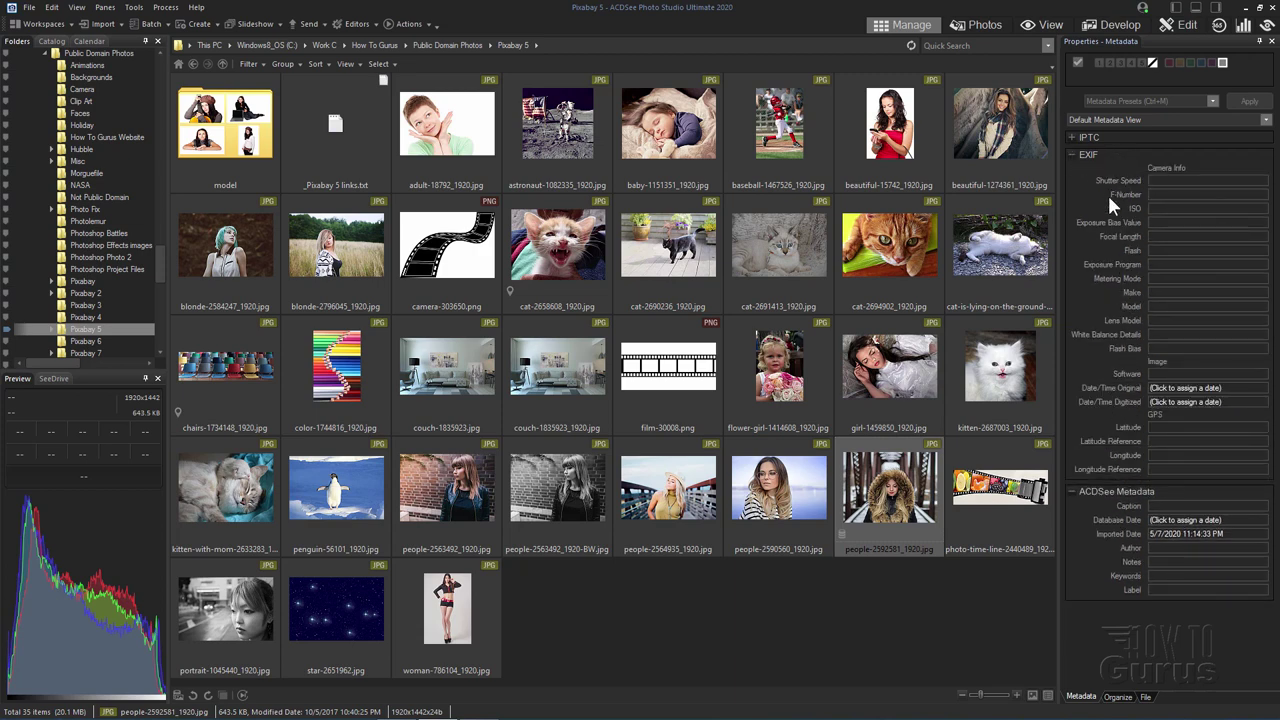
{"action": "left_click", "coordinate": [1078, 139]}
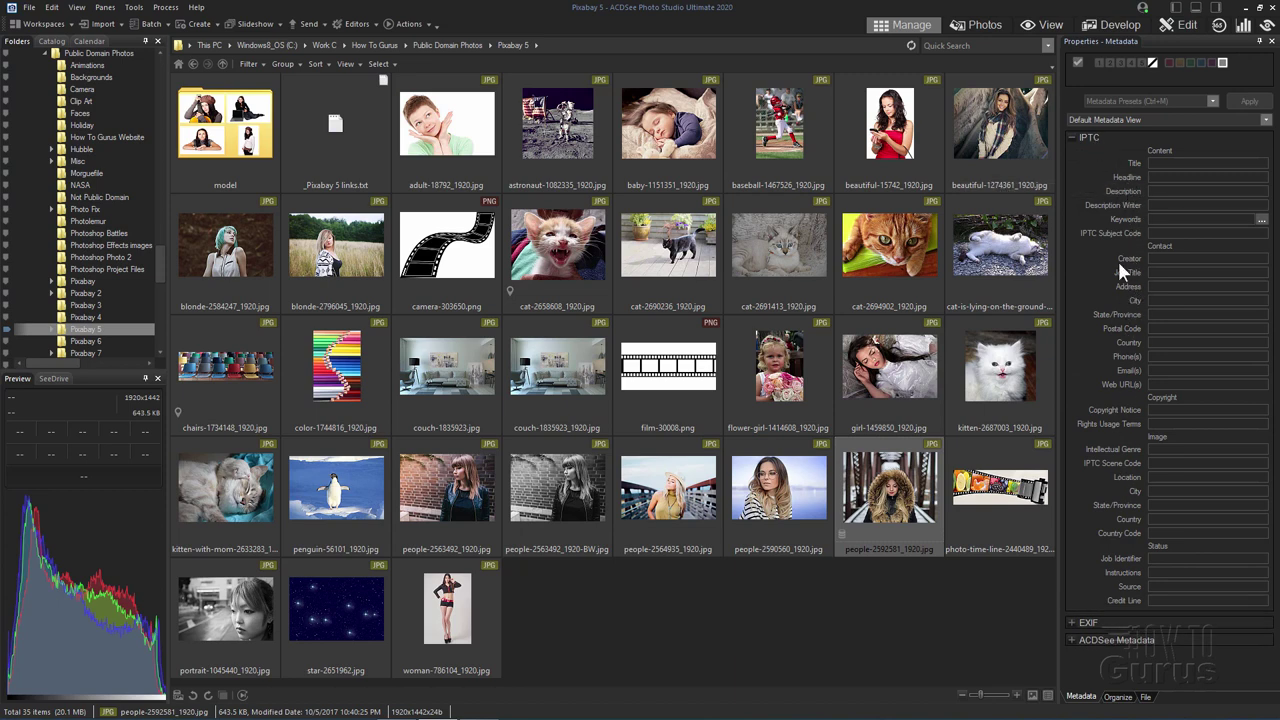
{"action": "left_click", "coordinate": [1077, 138]}
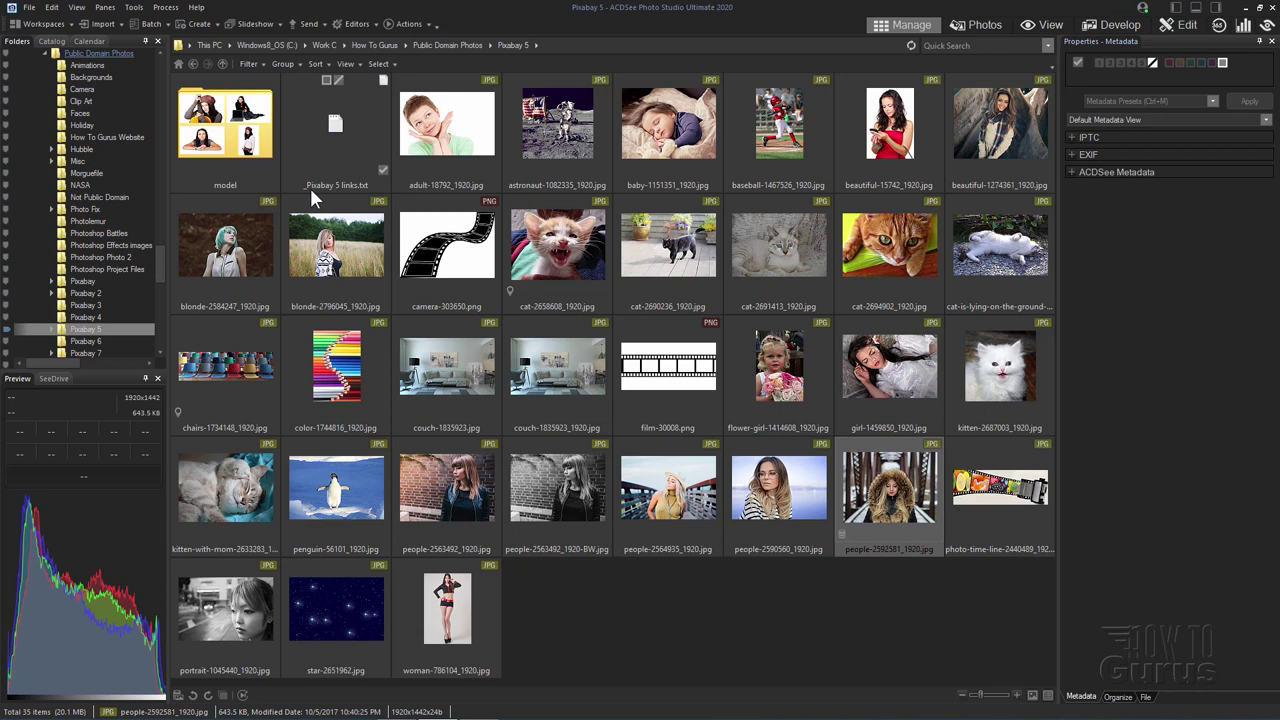
- Review the available import, batch, create, slideshow, send, external editor and action commands
{"action": "left_click", "coordinate": [120, 24]}
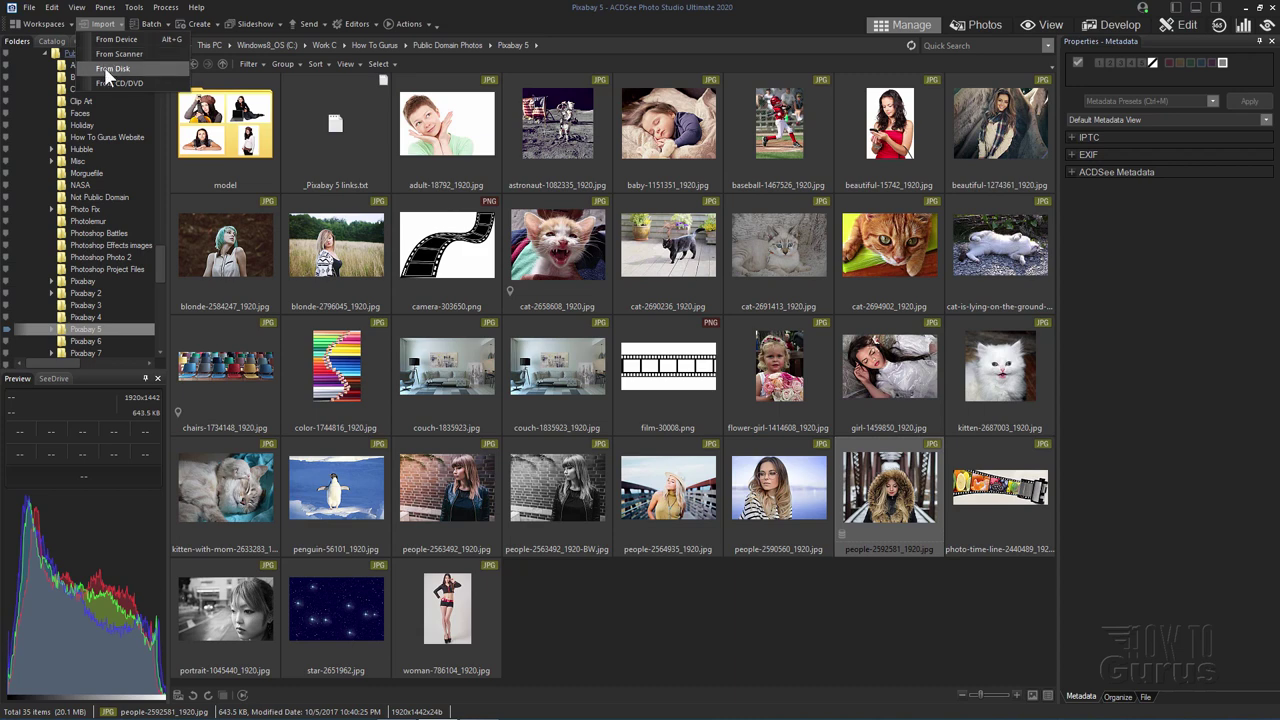
{"action": "left_click", "coordinate": [152, 23]}
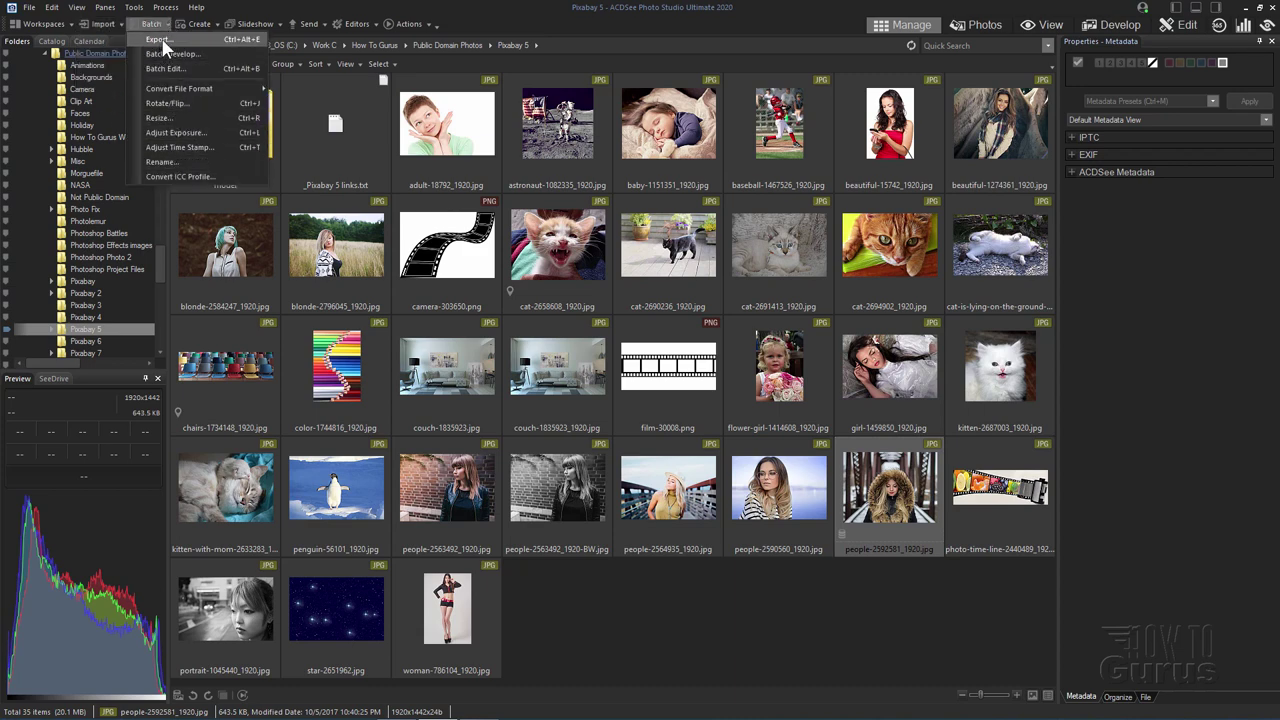
{"action": "left_click", "coordinate": [204, 24]}
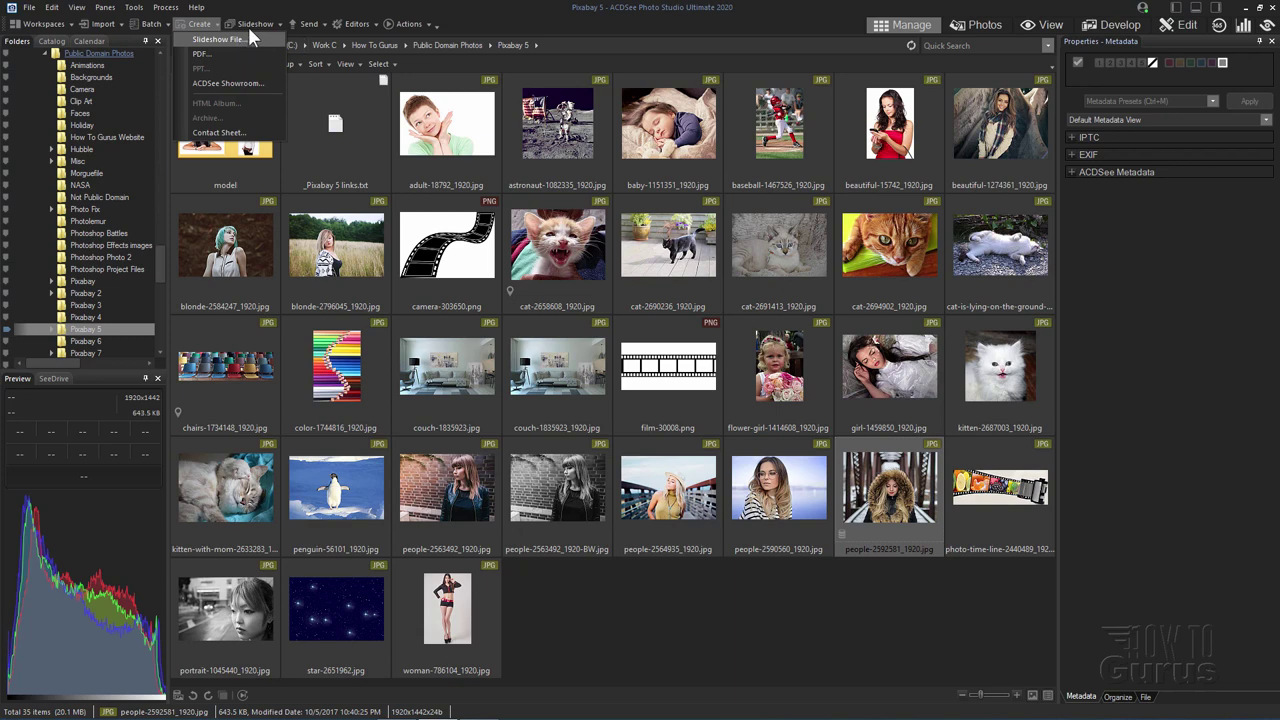
{"action": "left_click", "coordinate": [249, 25]}
{"action": "left_click", "coordinate": [326, 26]}
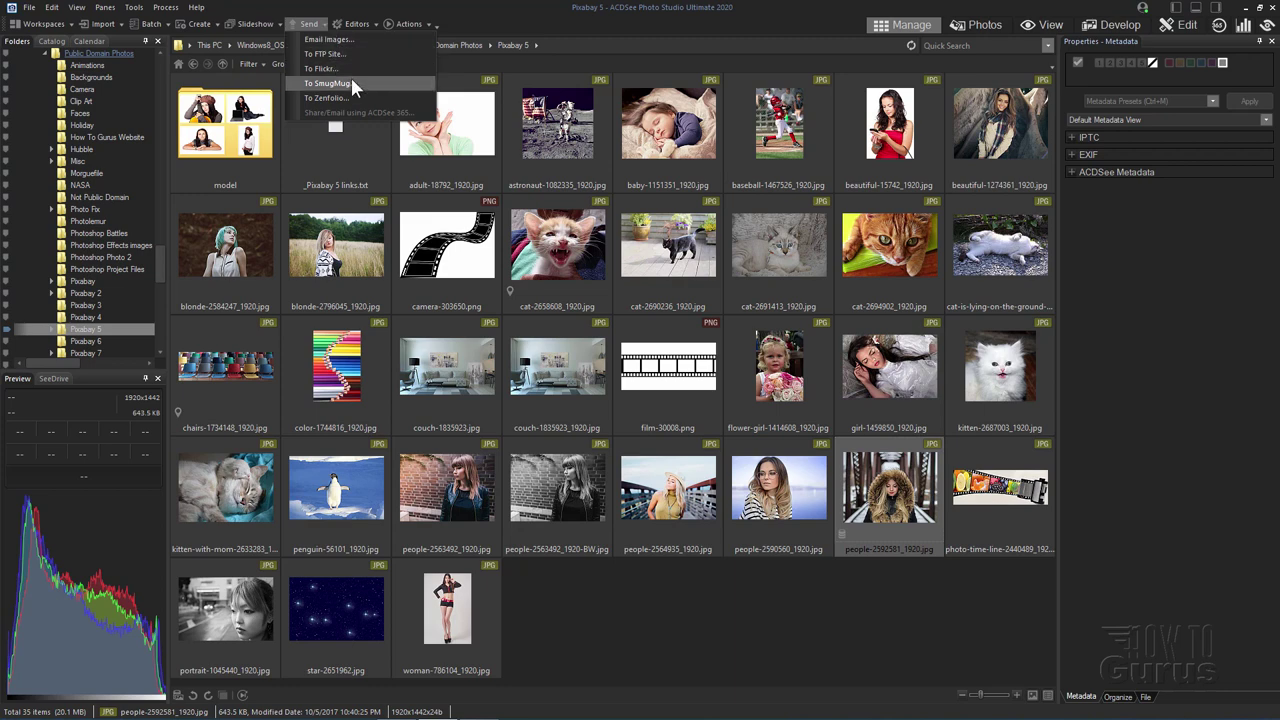
{"action": "left_click", "coordinate": [349, 25]}
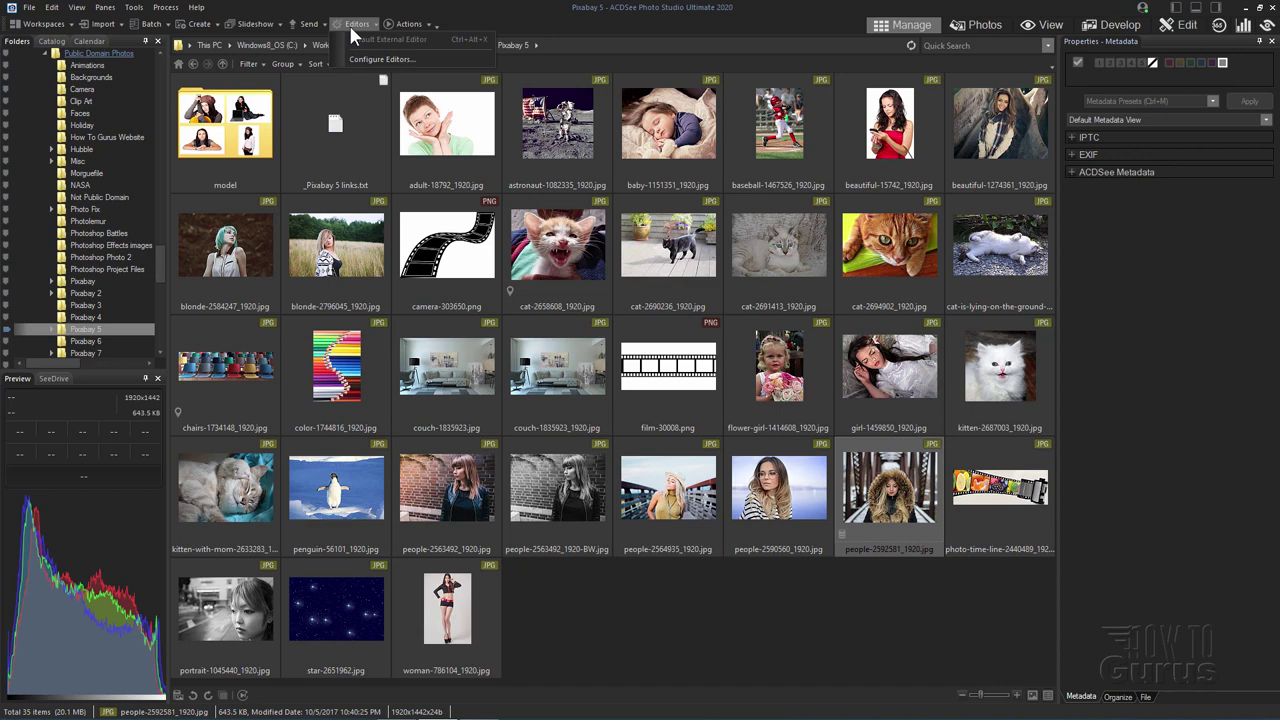
{"action": "left_click", "coordinate": [408, 24]}
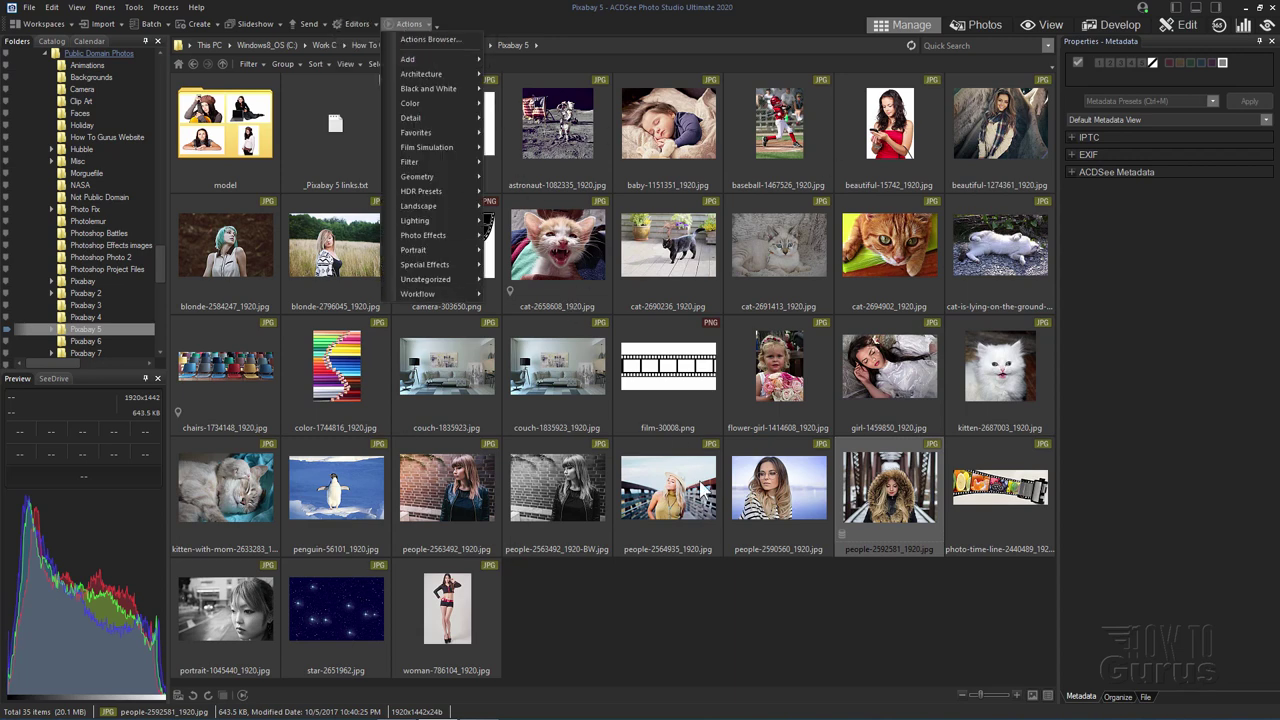
{"action": "left_click", "coordinate": [675, 590]}
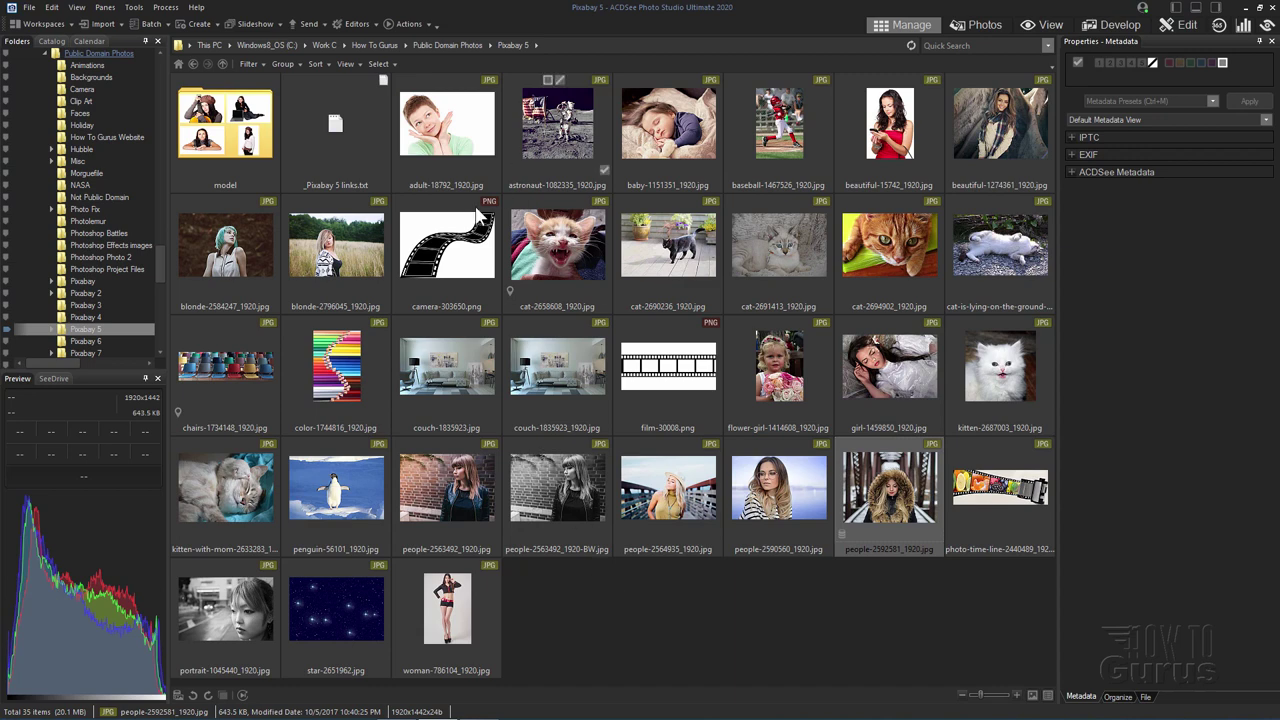
- Browse the categories of ready-made photo actions, including the borders, grain and vignettes under Add
{"action": "left_click", "coordinate": [425, 28]}
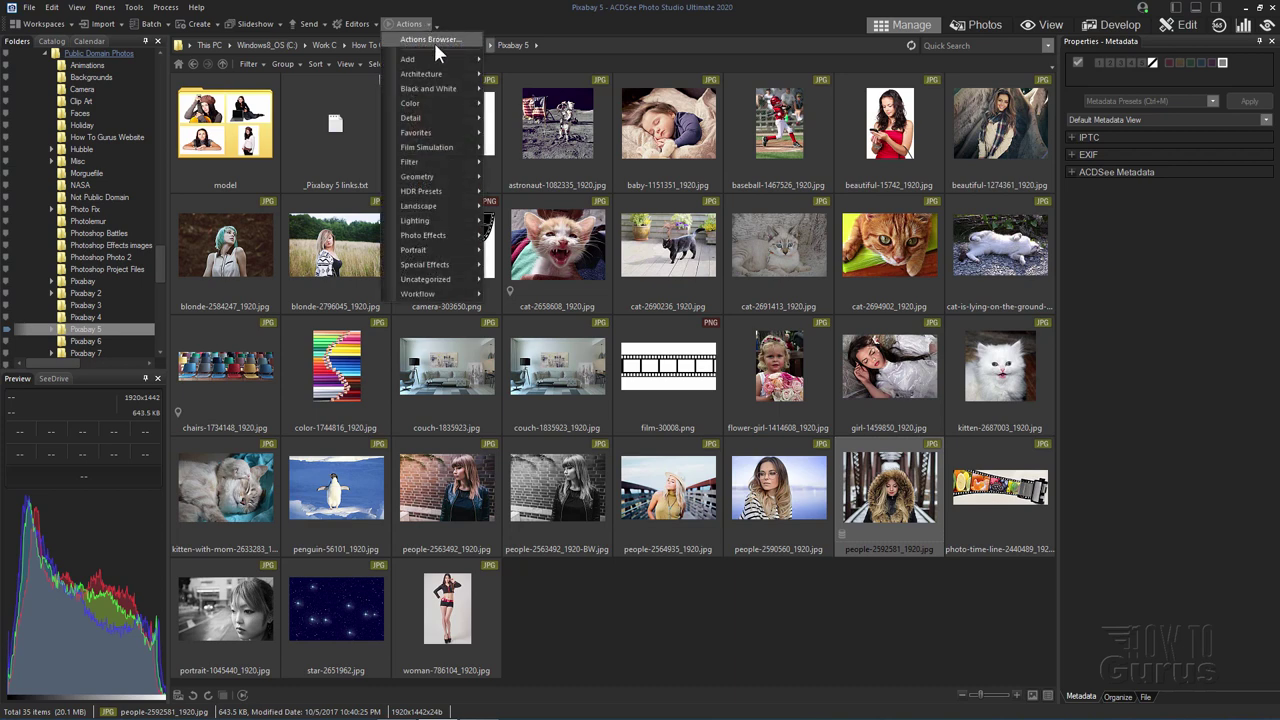
{"action": "mouse_move", "coordinate": [437, 104]}
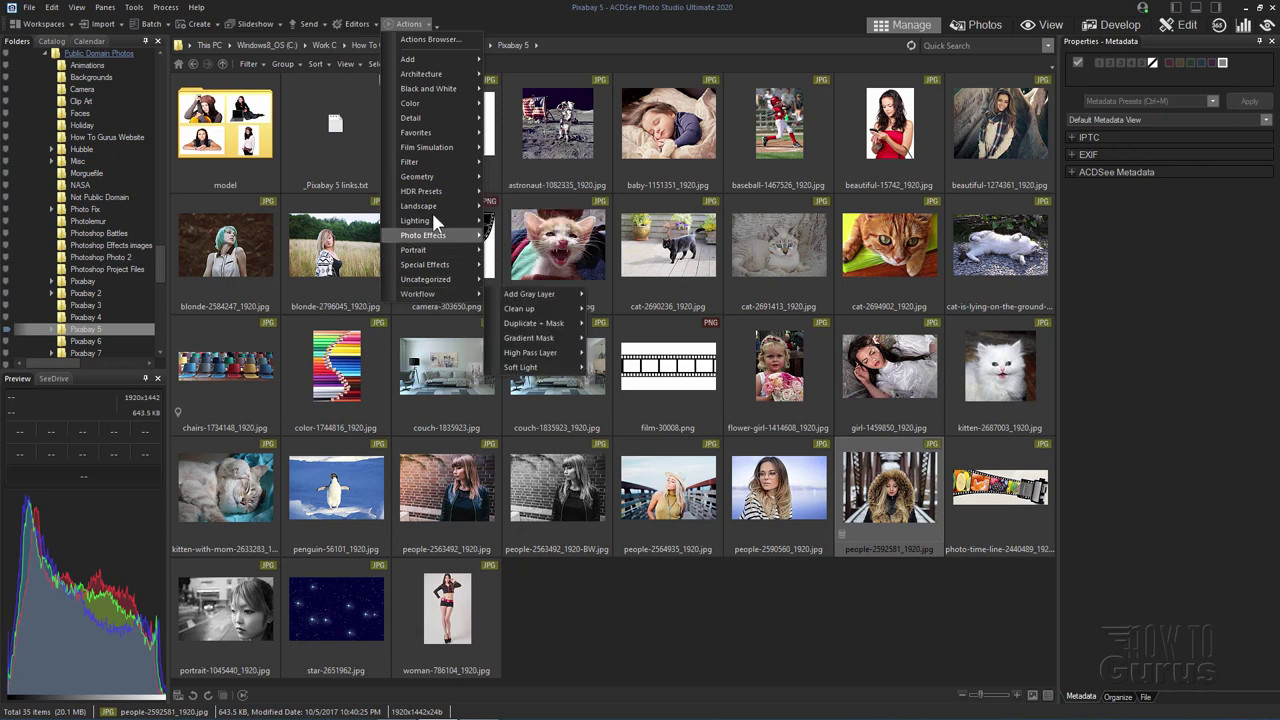
{"action": "mouse_move", "coordinate": [421, 60]}
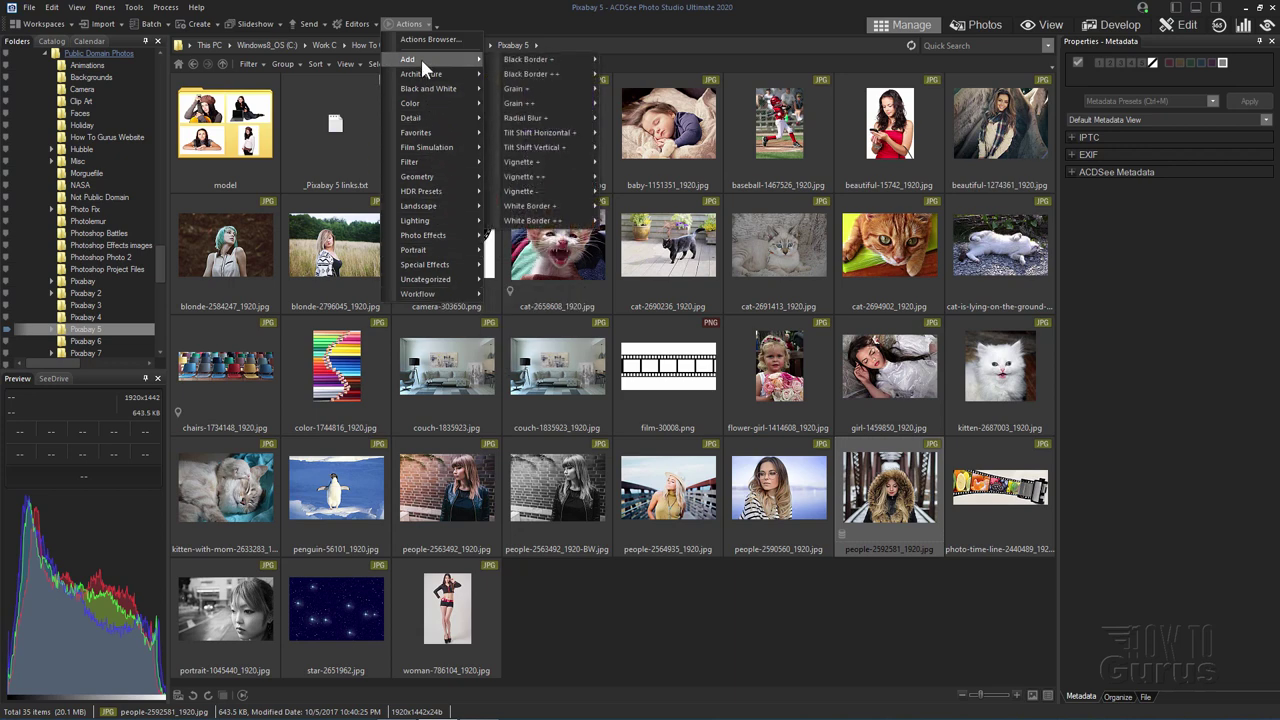
{"action": "left_click", "coordinate": [506, 14]}
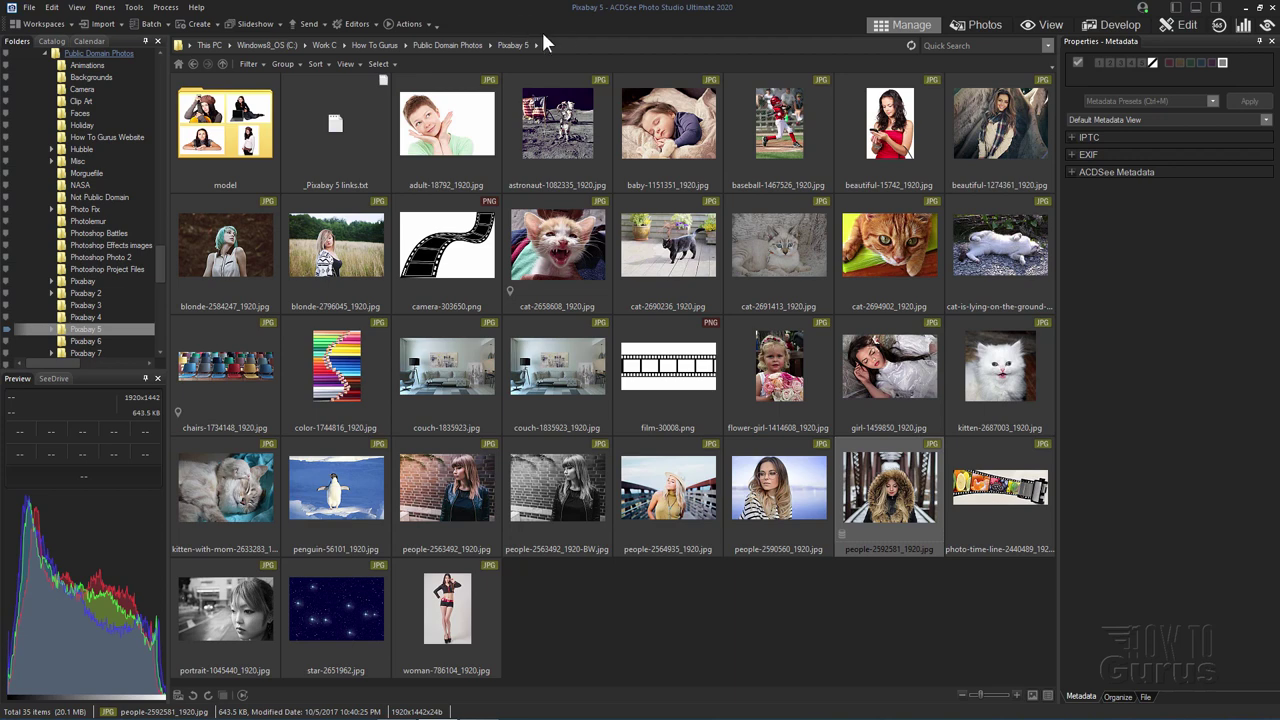
- Browse the timeline in Photos mode, go to the 2020 images, preview some thumbnails and return to Manage mode
{"action": "left_click", "coordinate": [985, 28]}
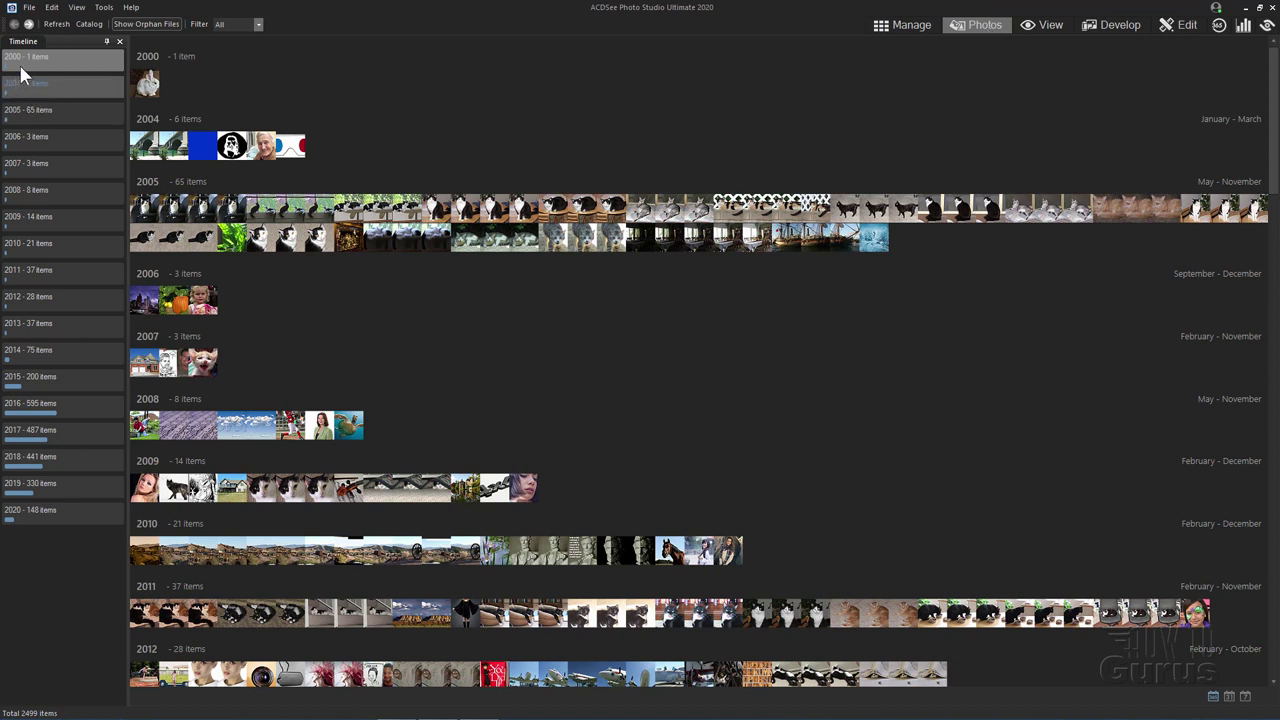
{"action": "left_click", "coordinate": [34, 518]}
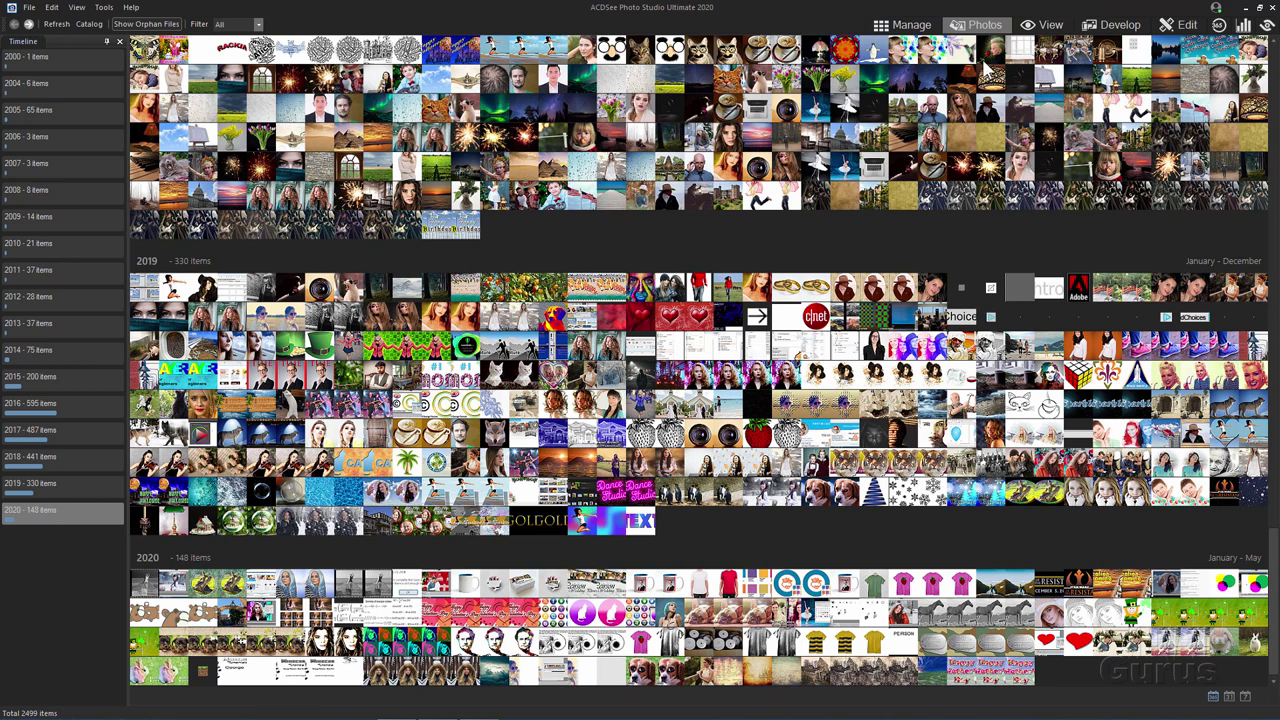
{"action": "mouse_move", "coordinate": [374, 356]}
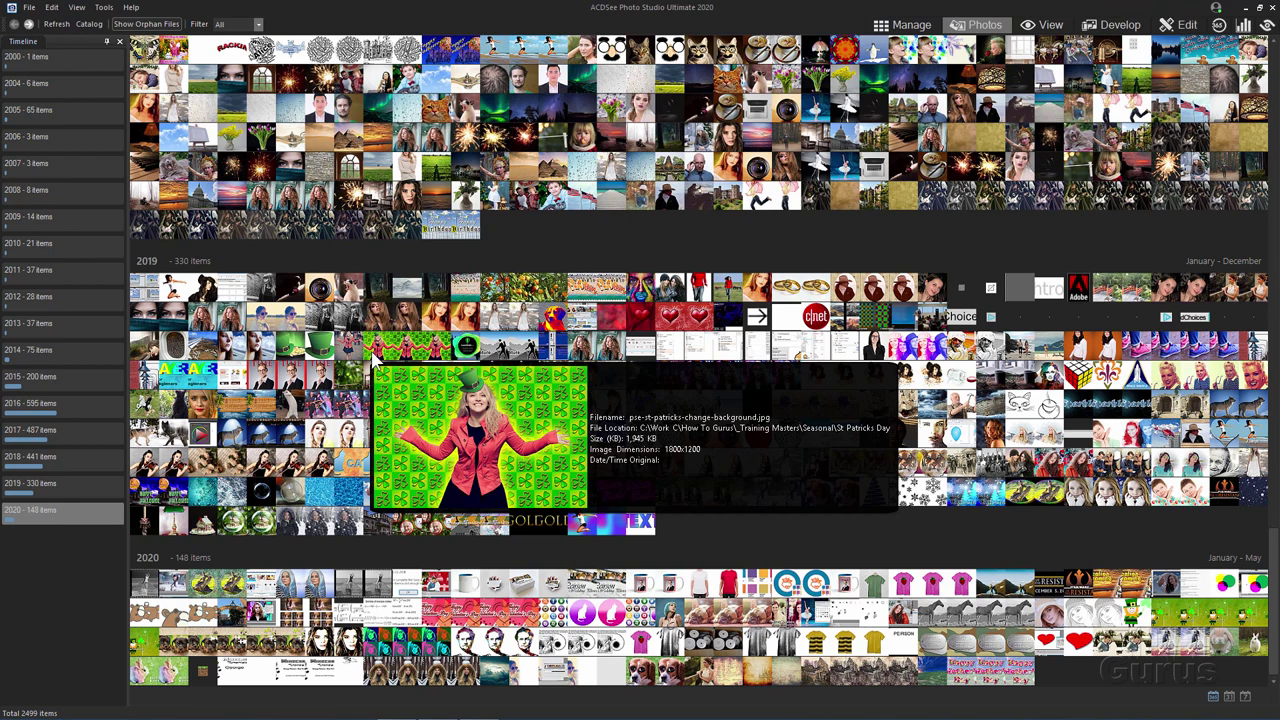
{"action": "mouse_move", "coordinate": [553, 320]}
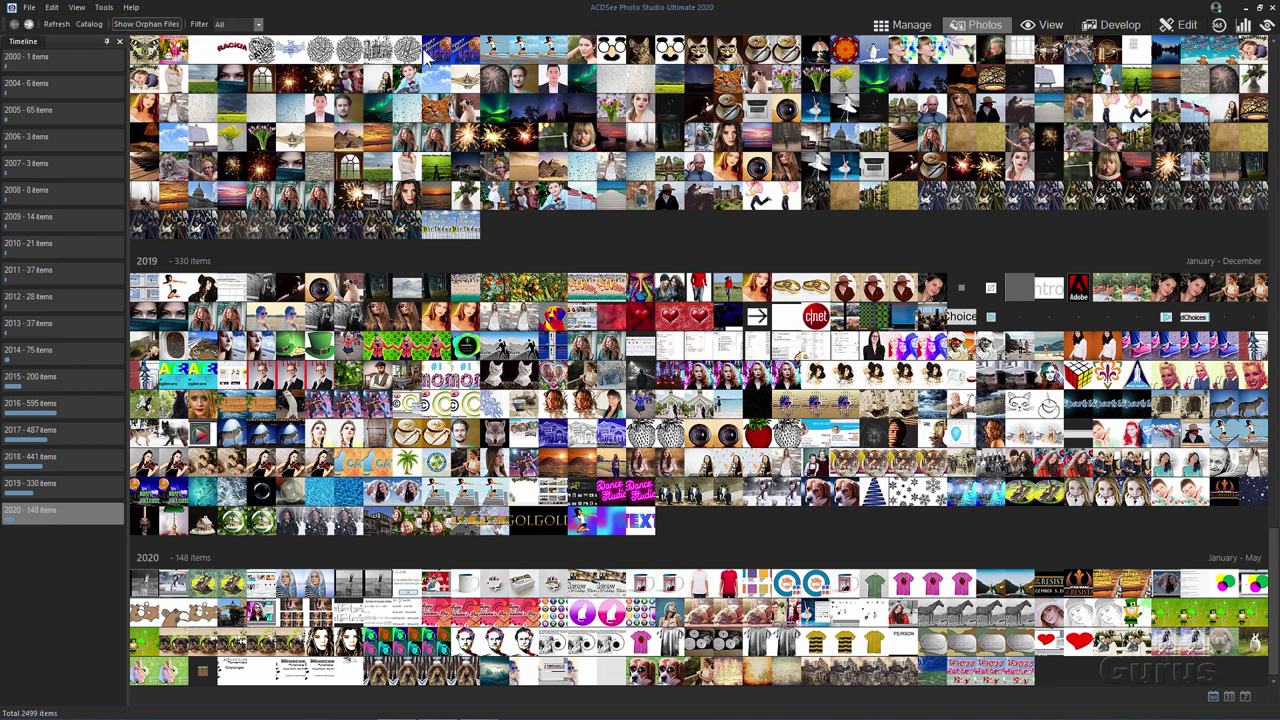
{"action": "left_click", "coordinate": [982, 27]}
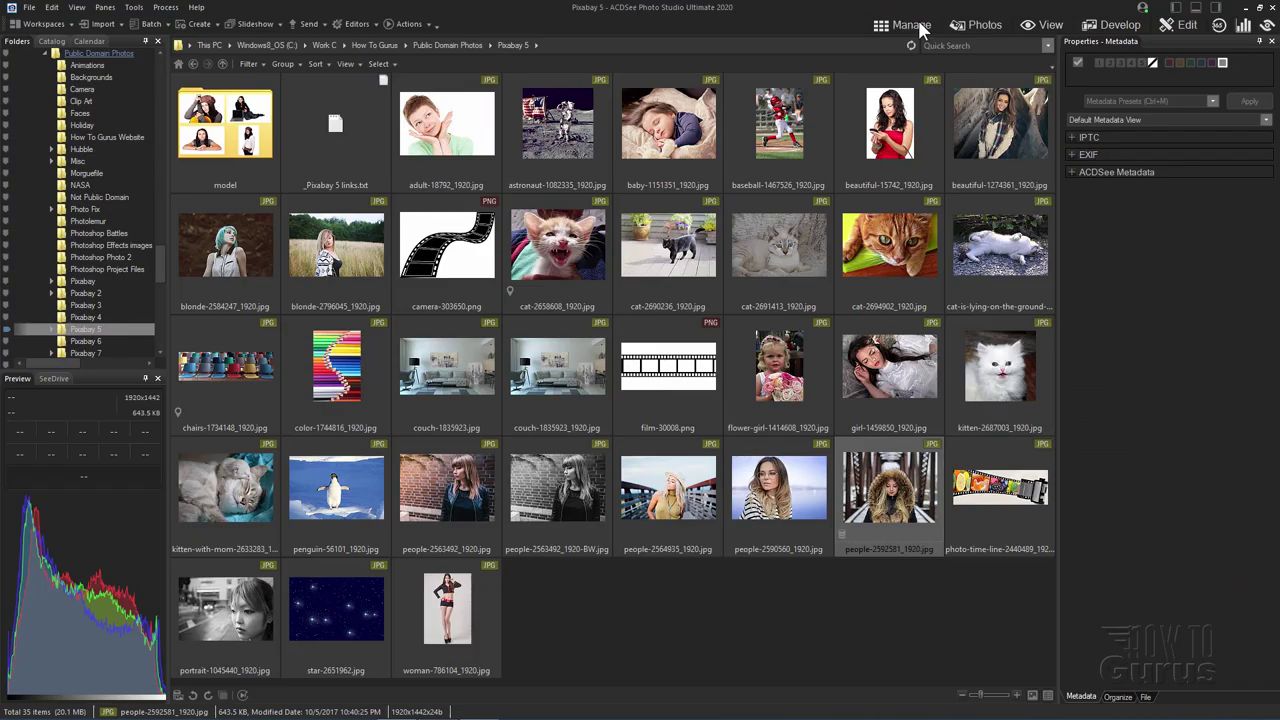
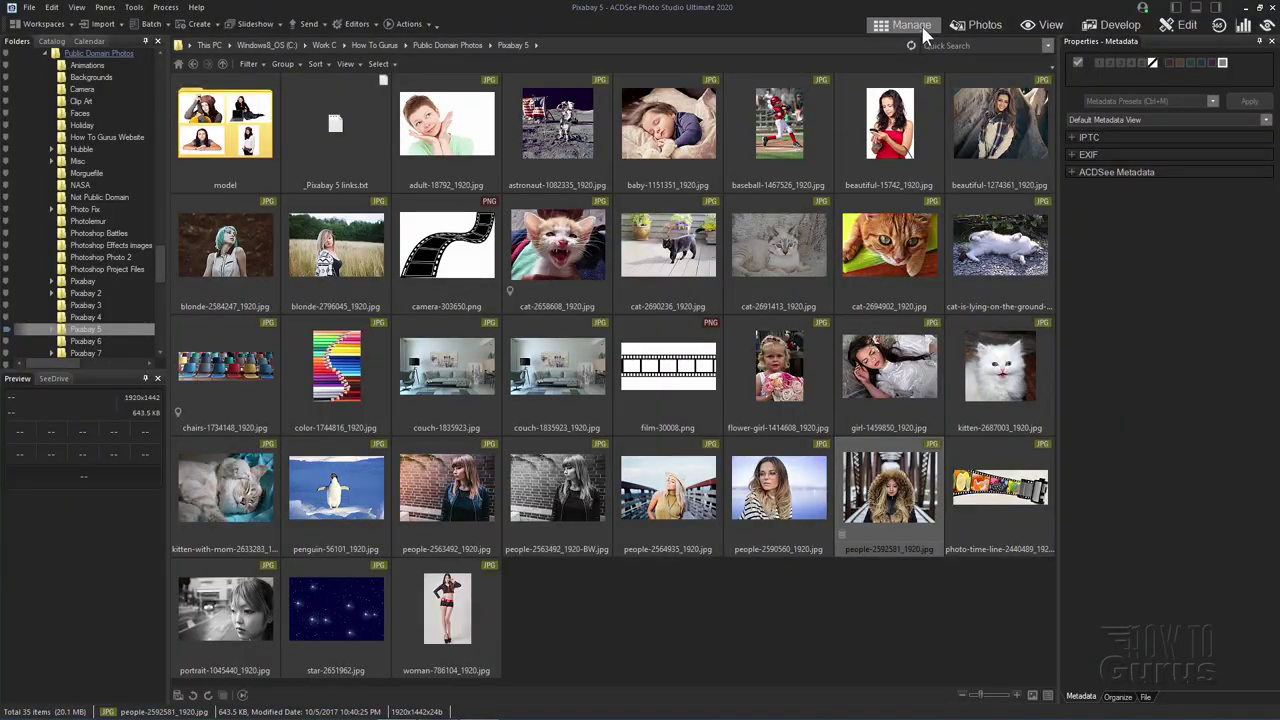
- Open people-2592581_1920.jpg in View mode and switch the display to people-2563492_1920.jpg
{"action": "double_click", "coordinate": [882, 510]}
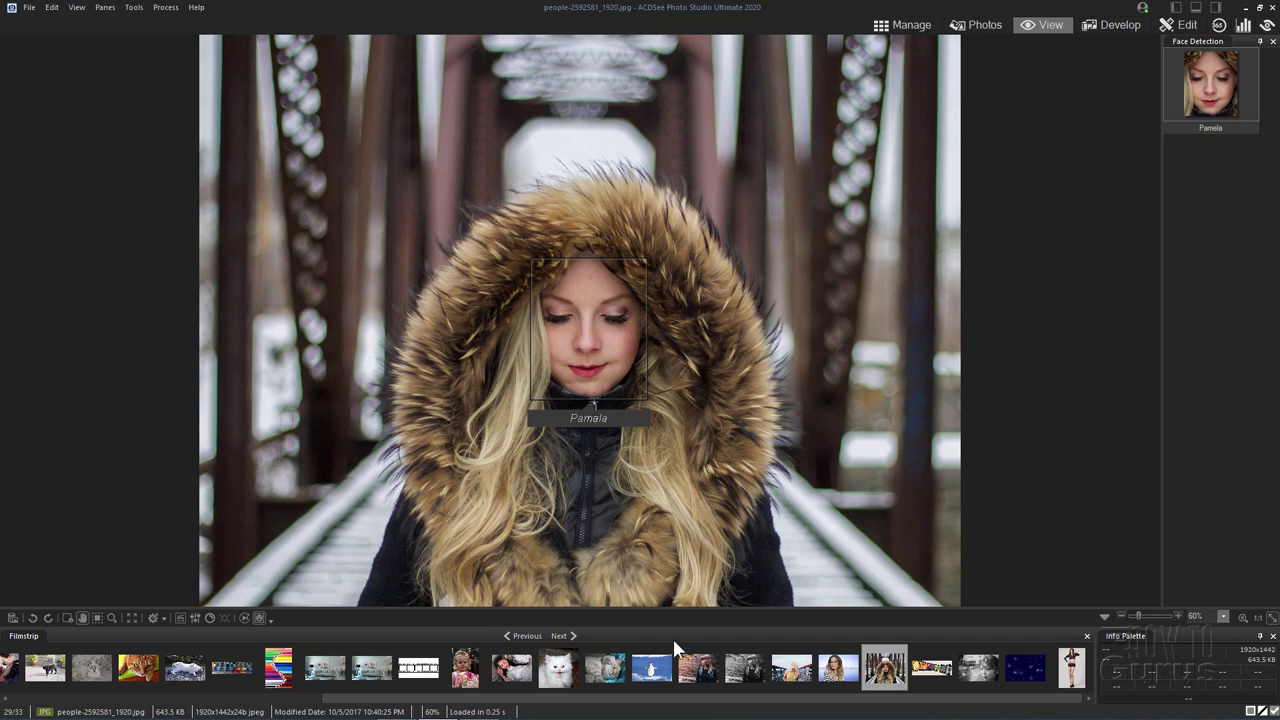
{"action": "left_click", "coordinate": [710, 677]}
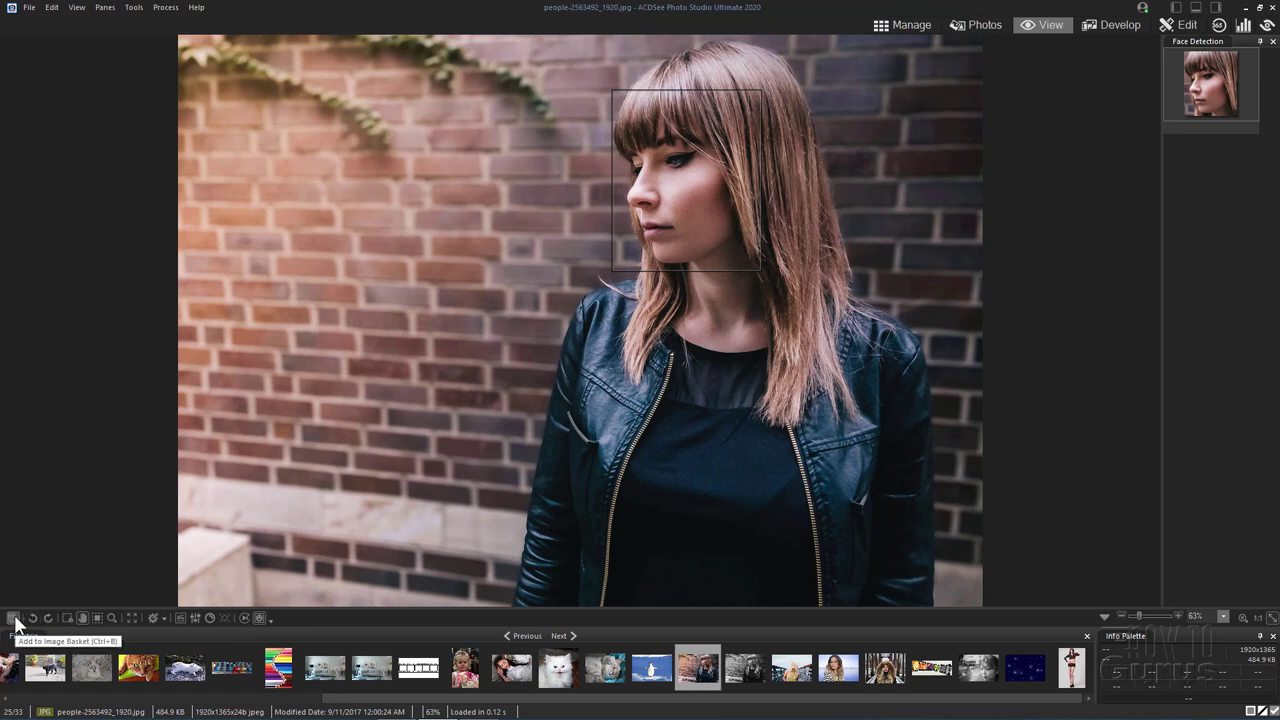
- Activate the face selection tool and open the name label under the detected face for editing
{"action": "left_click", "coordinate": [66, 614]}
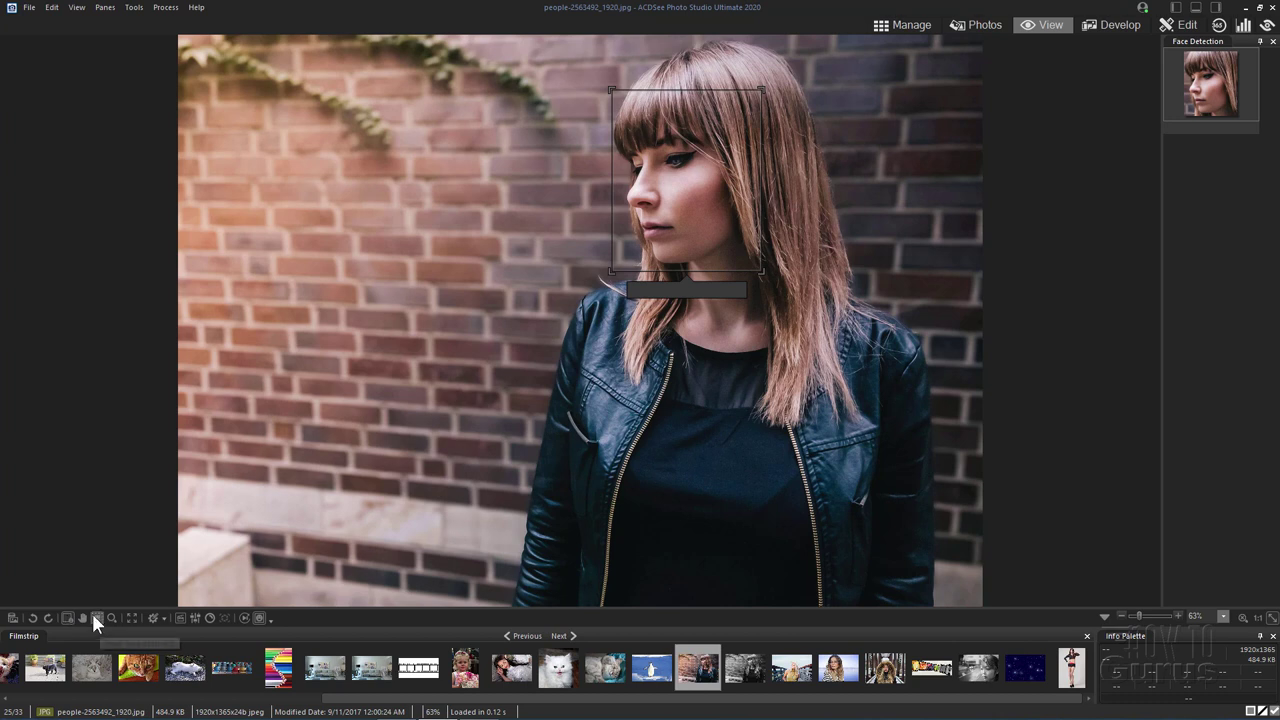
{"action": "left_click", "coordinate": [642, 290]}
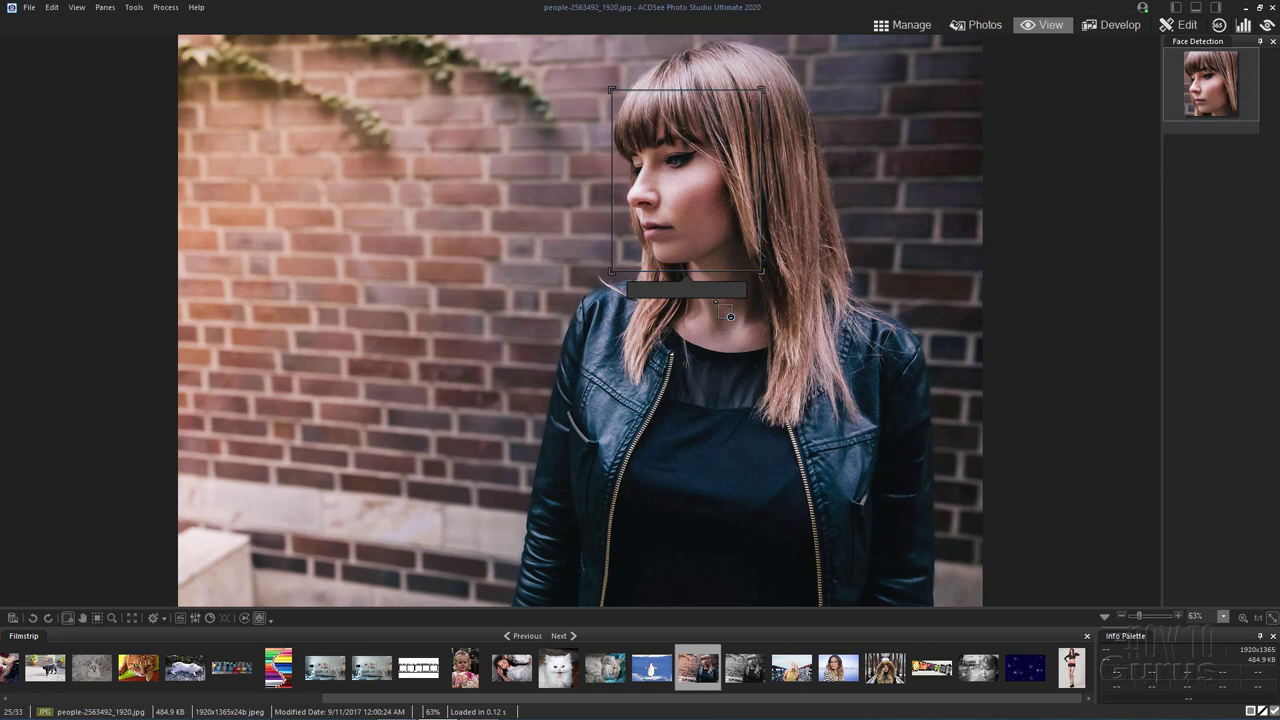
{"action": "left_click", "coordinate": [703, 291]}
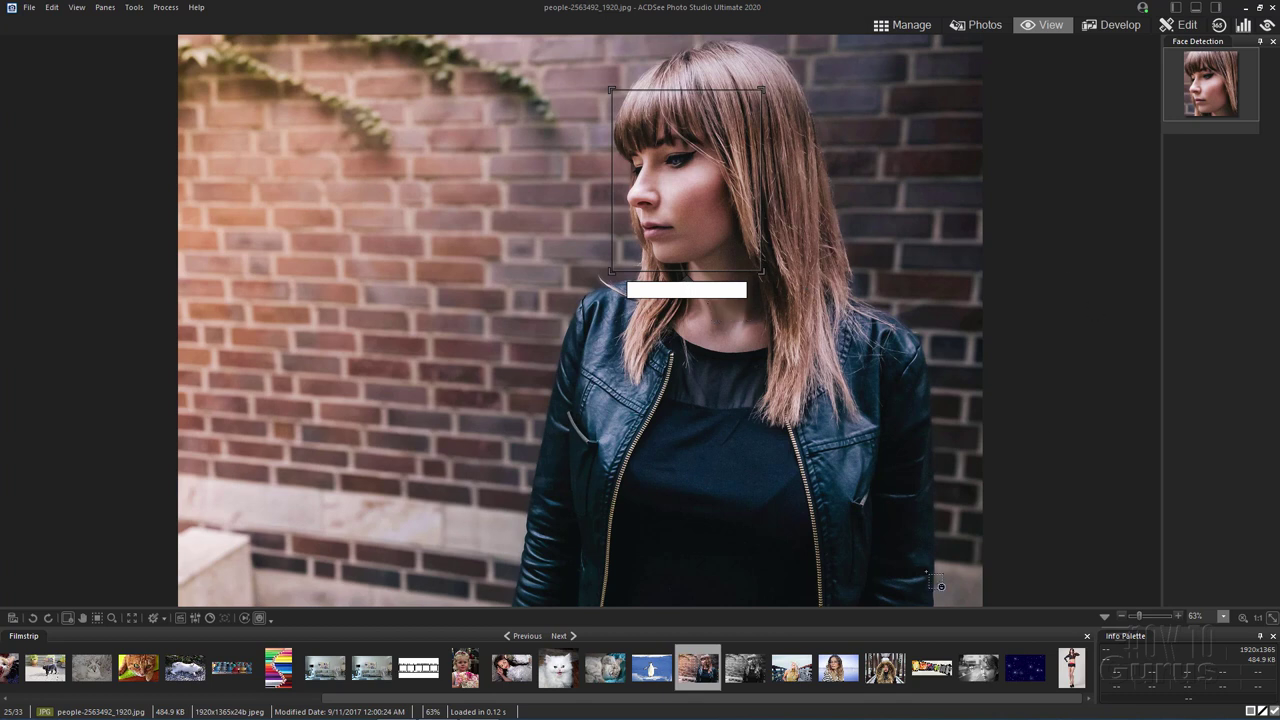
- Display people-2592581_1920.jpg again and check the external editor options available for it
{"action": "left_click", "coordinate": [880, 674]}
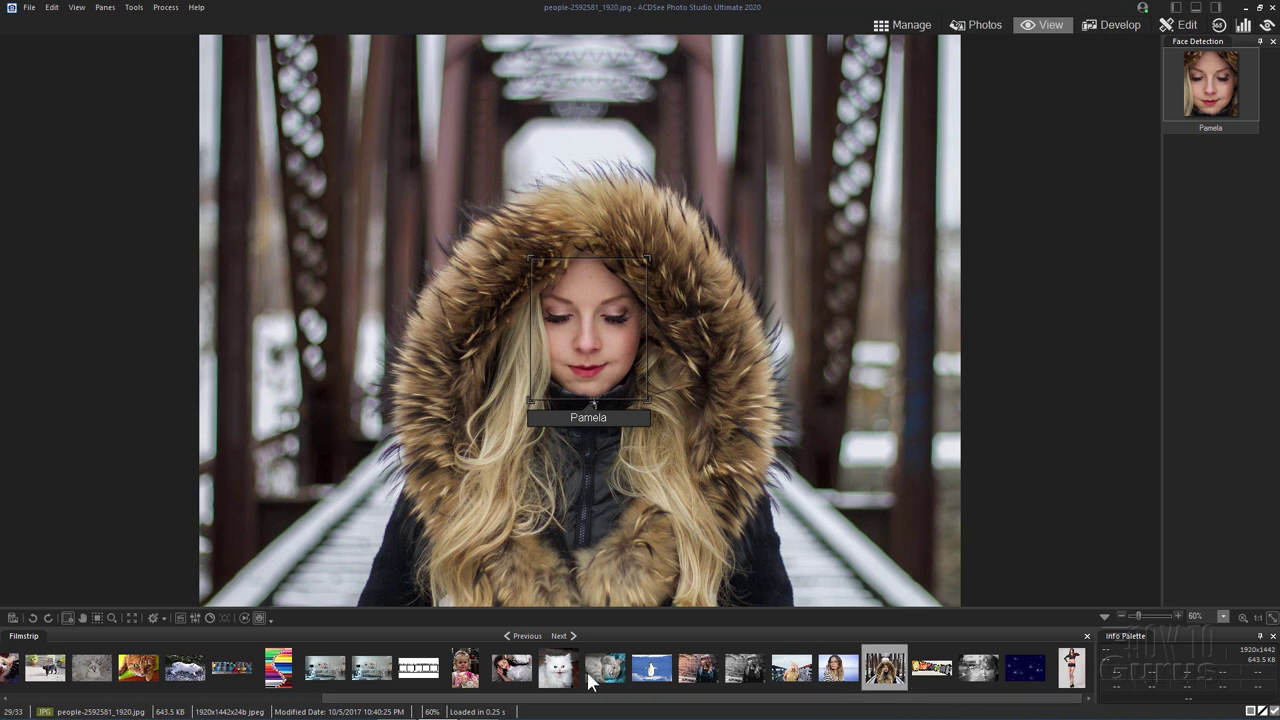
{"action": "mouse_move", "coordinate": [400, 703]}
{"action": "left_mouse_down"}
{"action": "mouse_move", "coordinate": [186, 706]}
{"action": "mouse_move", "coordinate": [395, 706]}
{"action": "left_mouse_up"}
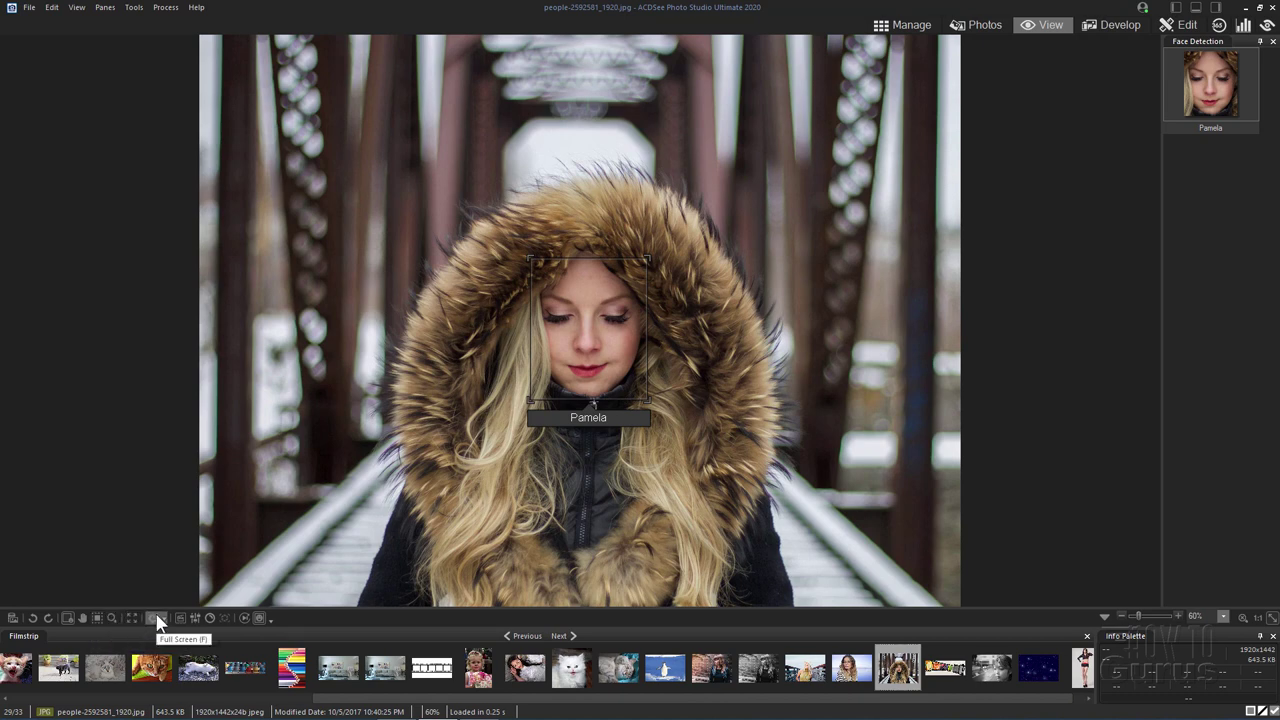
{"action": "left_click", "coordinate": [161, 618]}
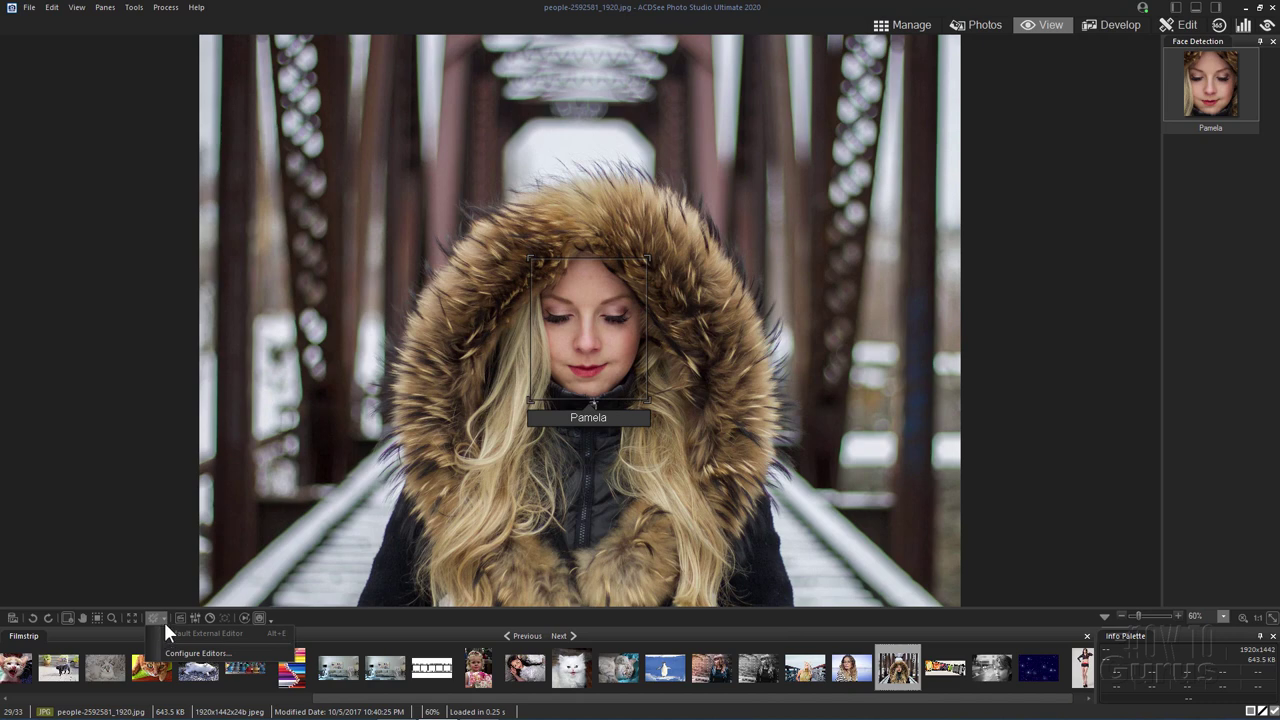
{"action": "left_click", "coordinate": [159, 625]}
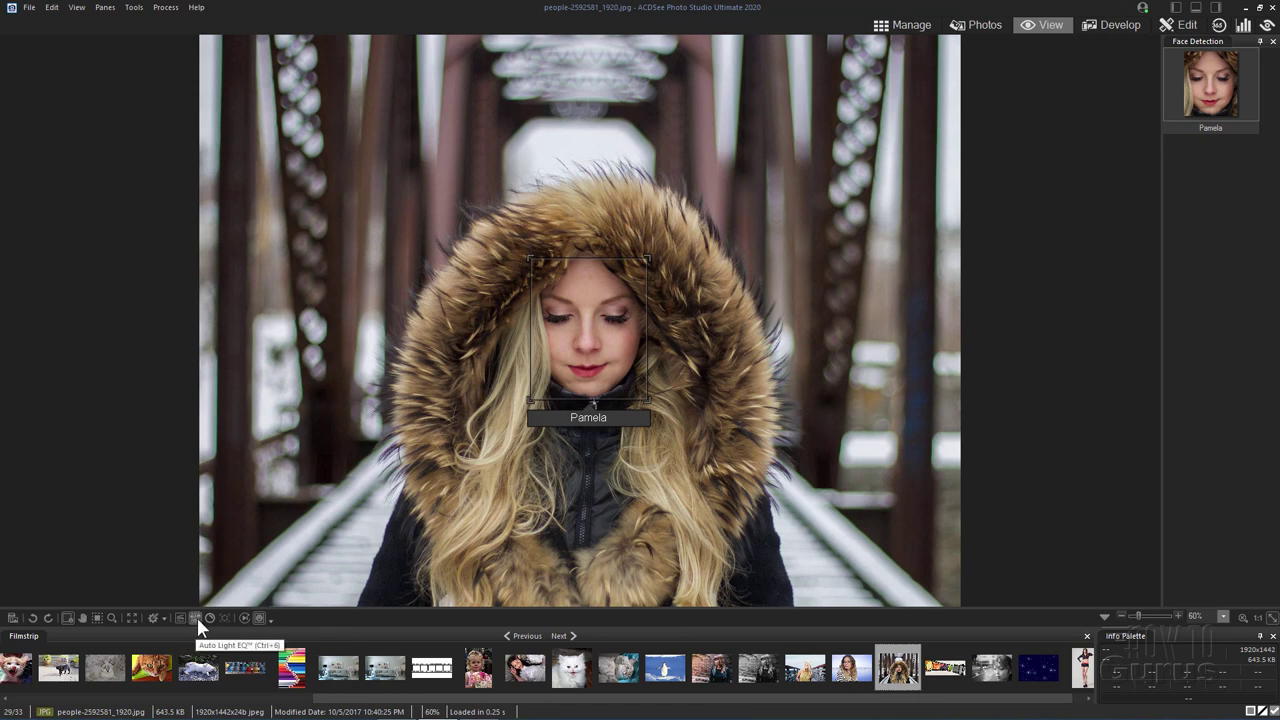
- Check the options for adding, removing or customizing buttons on the View mode toolbar, leaving them as they are
{"action": "left_click", "coordinate": [272, 617]}
{"action": "mouse_move", "coordinate": [203, 636]}
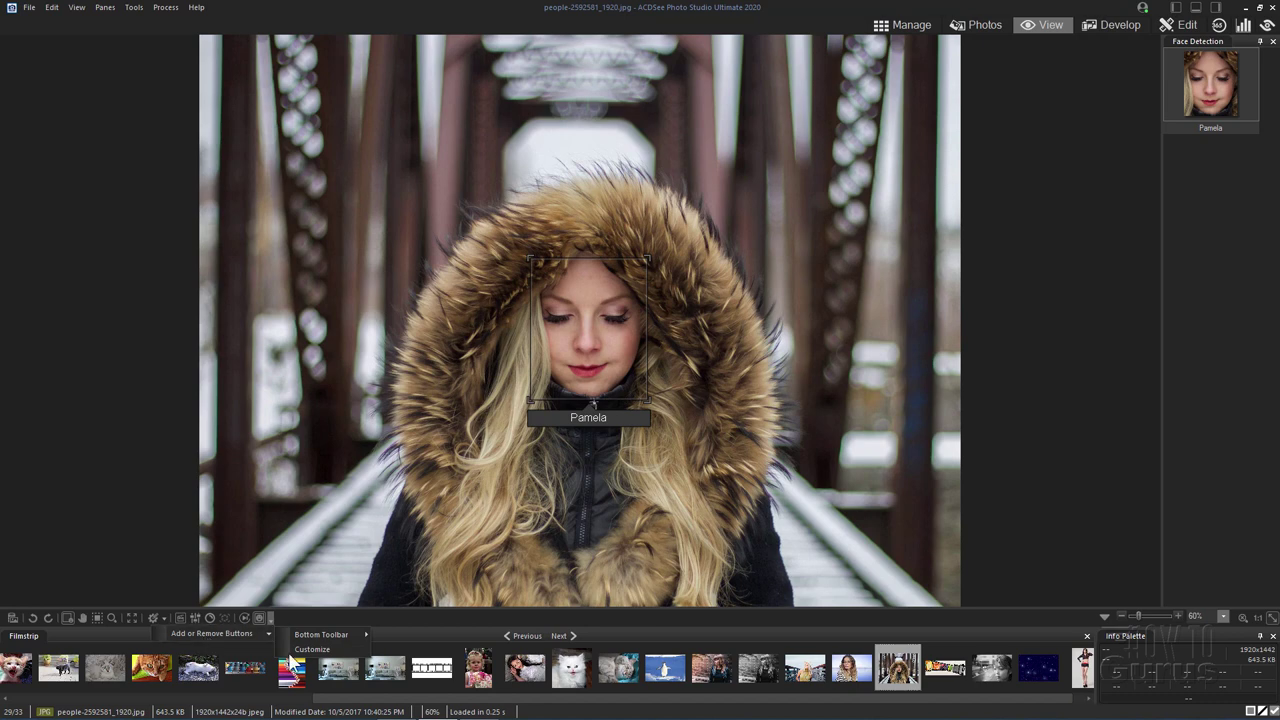
{"action": "left_click", "coordinate": [364, 630]}
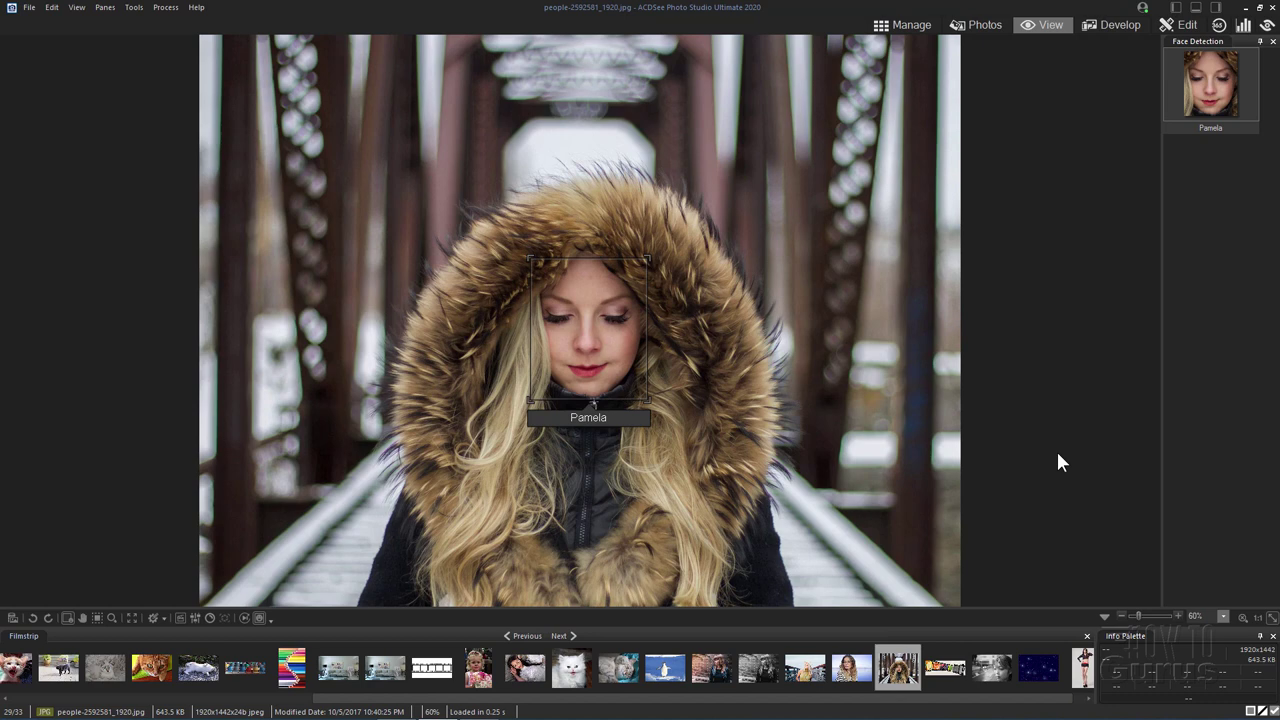
- Return to Manage mode, reopen people-2592581_1920.jpg and switch it to Develop mode
{"action": "left_click", "coordinate": [903, 26]}
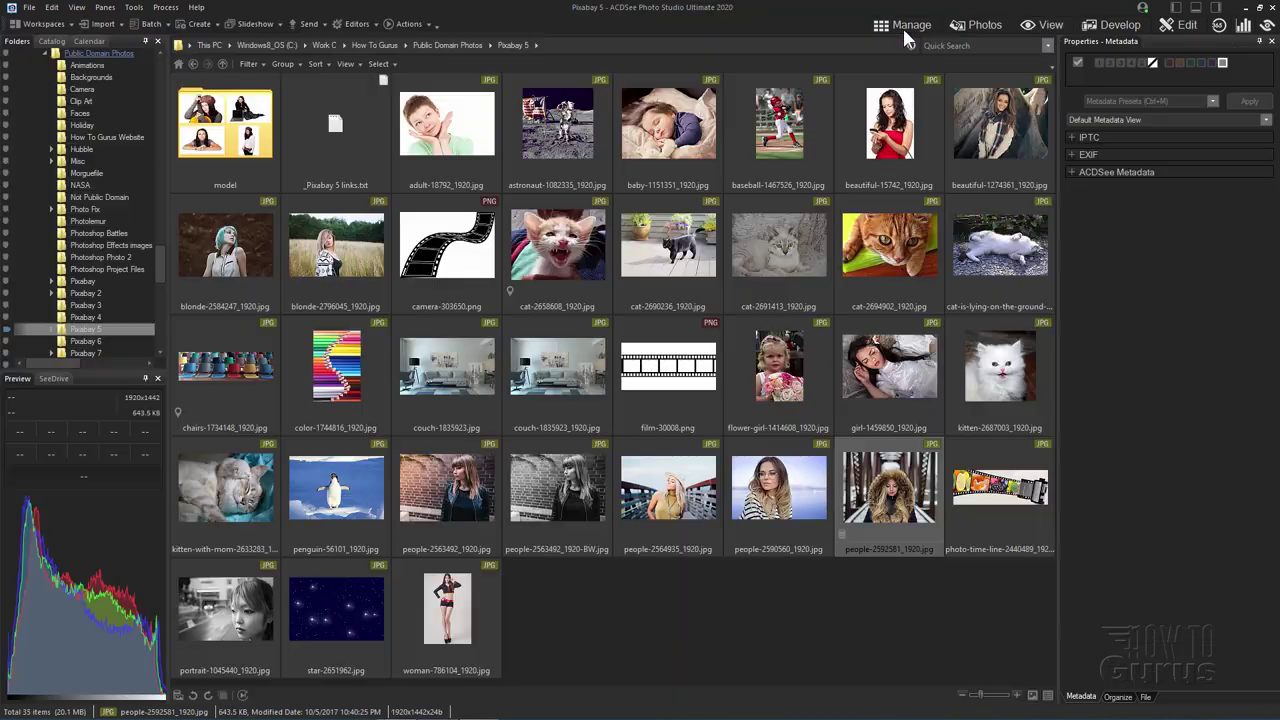
{"action": "double_click", "coordinate": [889, 500]}
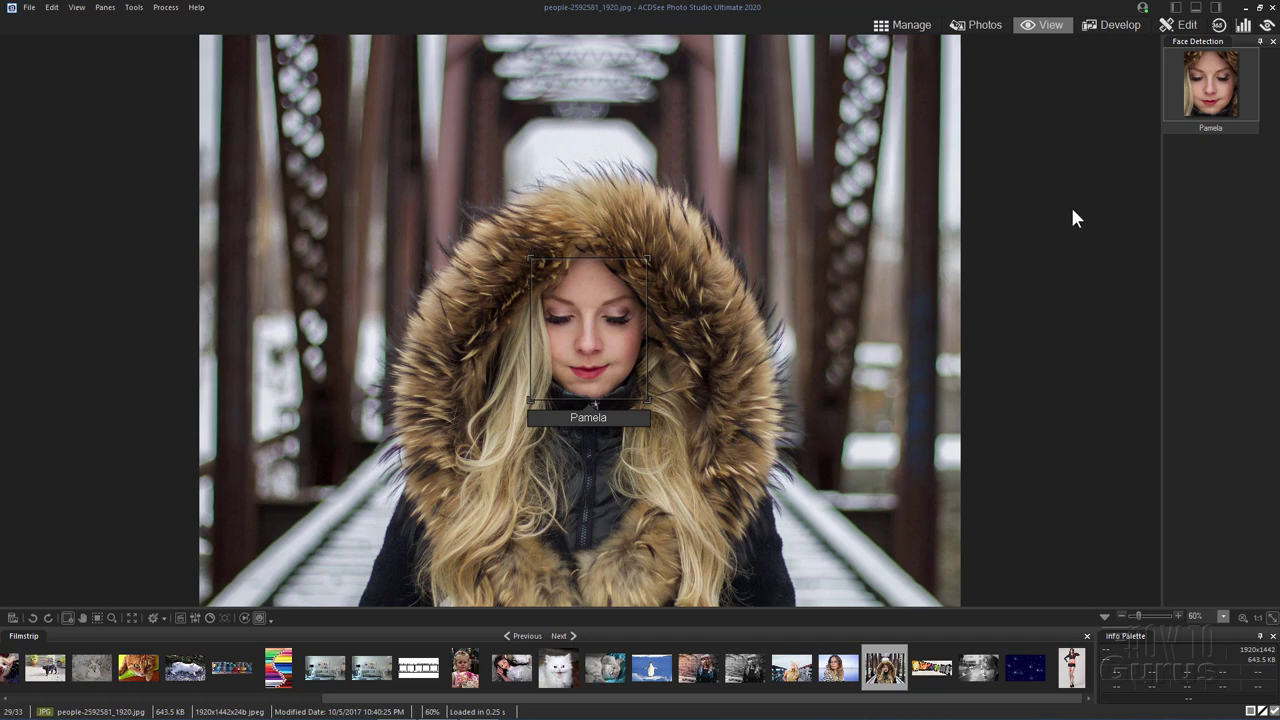
{"action": "left_click", "coordinate": [1125, 25]}
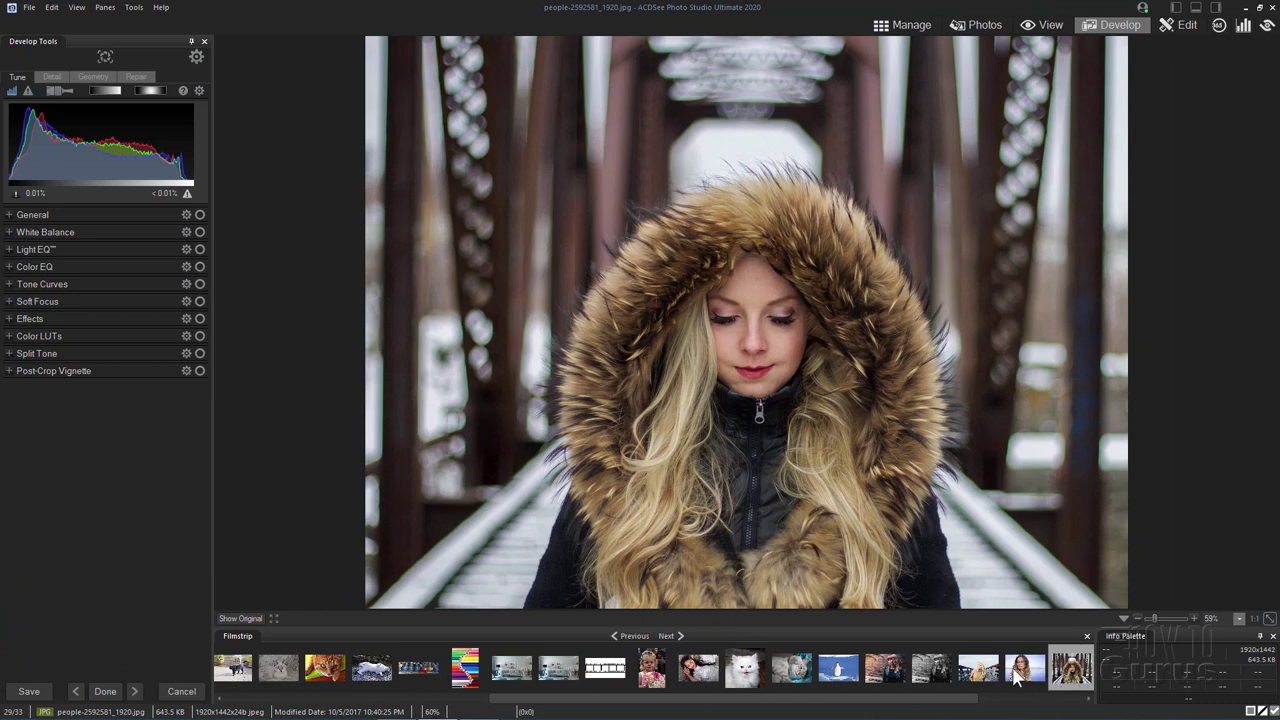
{"action": "scroll", "coordinate": [966, 697], "scroll_direction": "up", "scroll_amount": 1}
{"action": "scroll", "coordinate": [1060, 706], "scroll_direction": "right", "scroll_amount": 4}
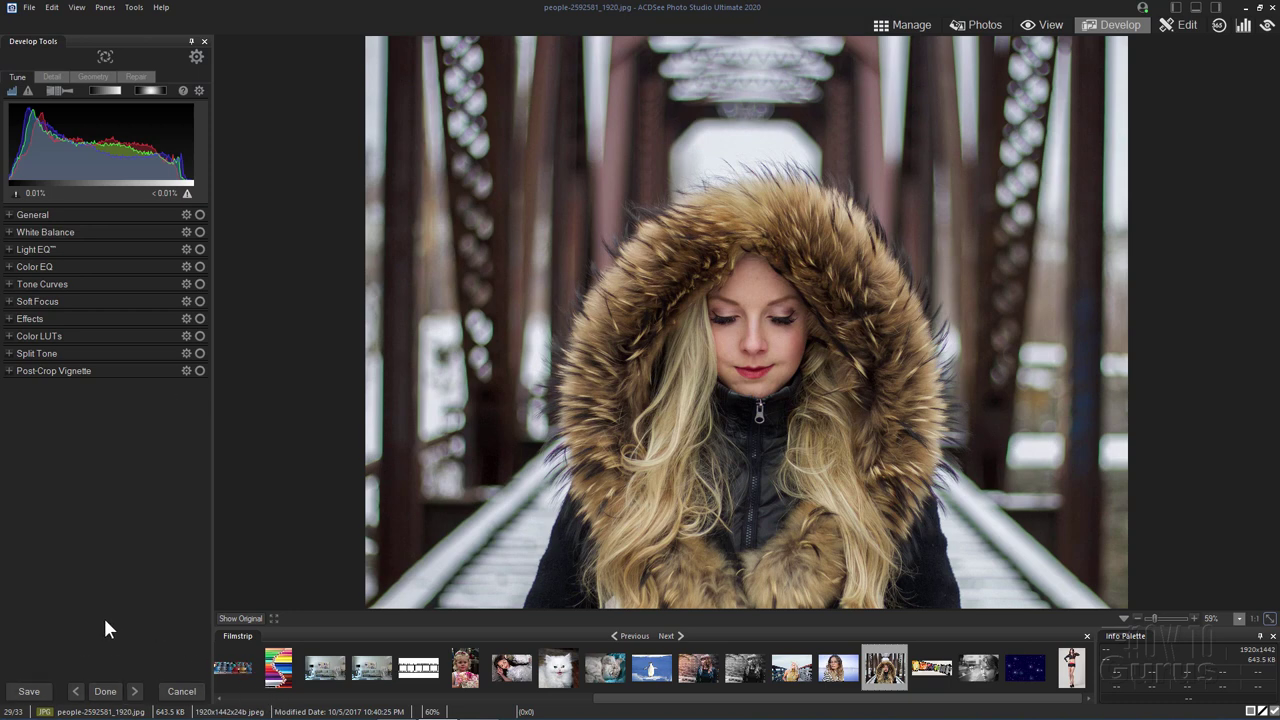
- Save a copy of the image in the Pixabay 5 folder as people-2592581_1920-2.jpg
{"action": "left_click", "coordinate": [29, 8]}
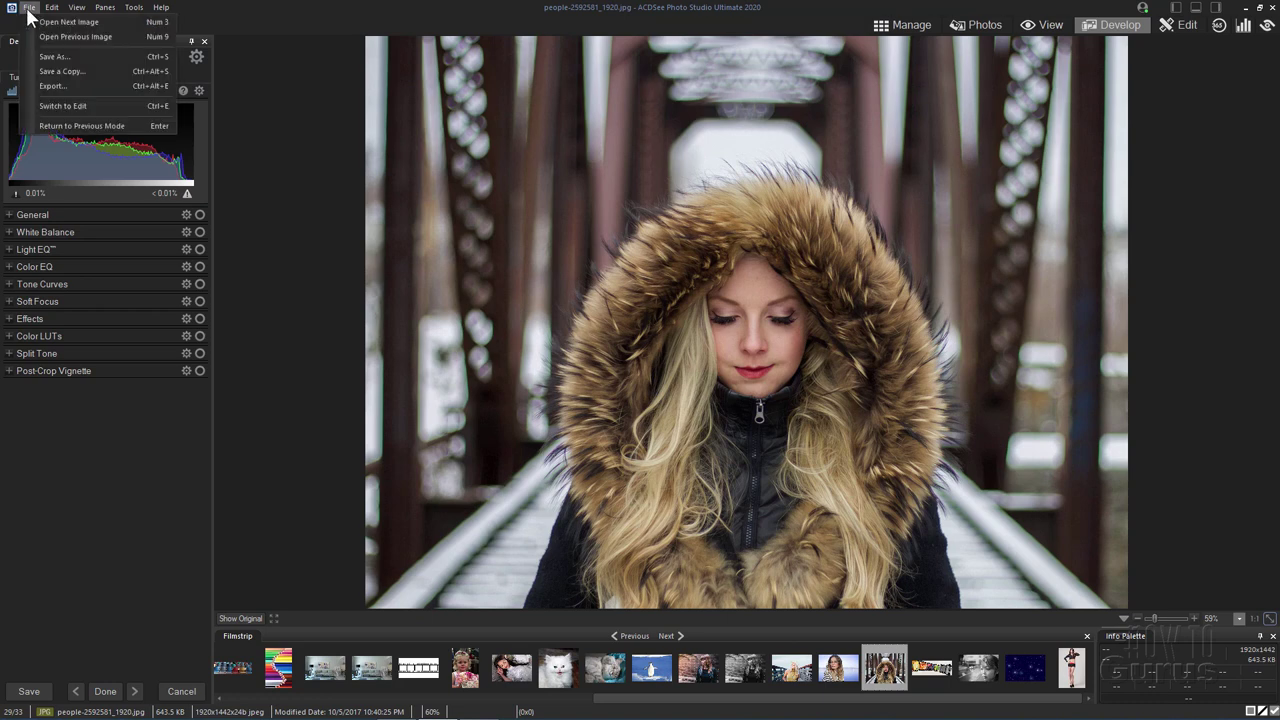
{"action": "left_click", "coordinate": [79, 70]}
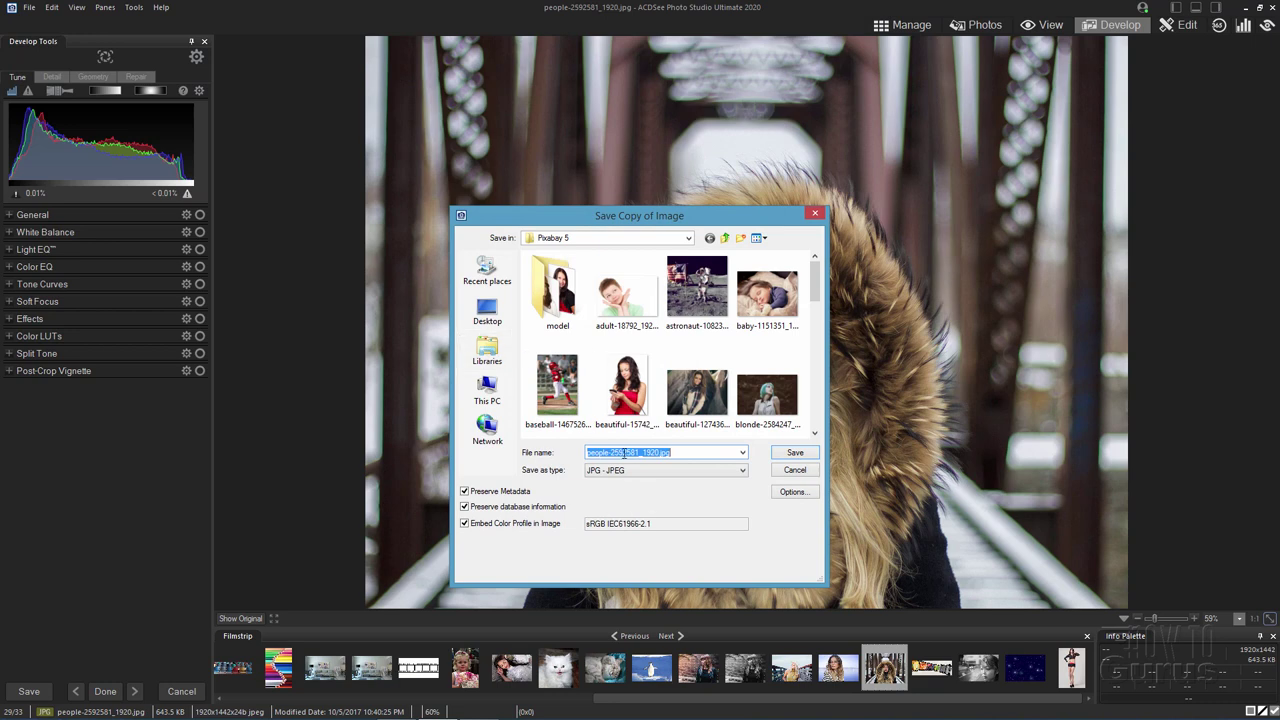
{"action": "left_click", "coordinate": [657, 452]}
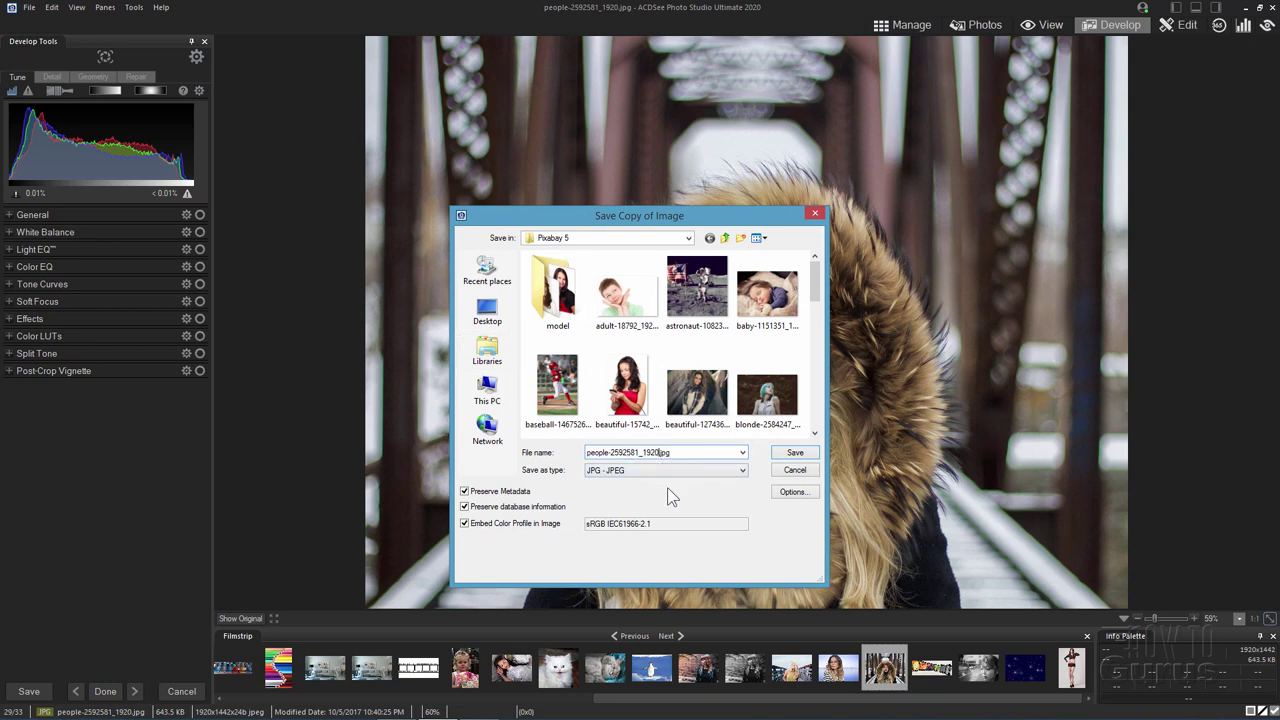
{"action": "type", "text": "2"}
{"action": "left_click", "coordinate": [795, 453]}
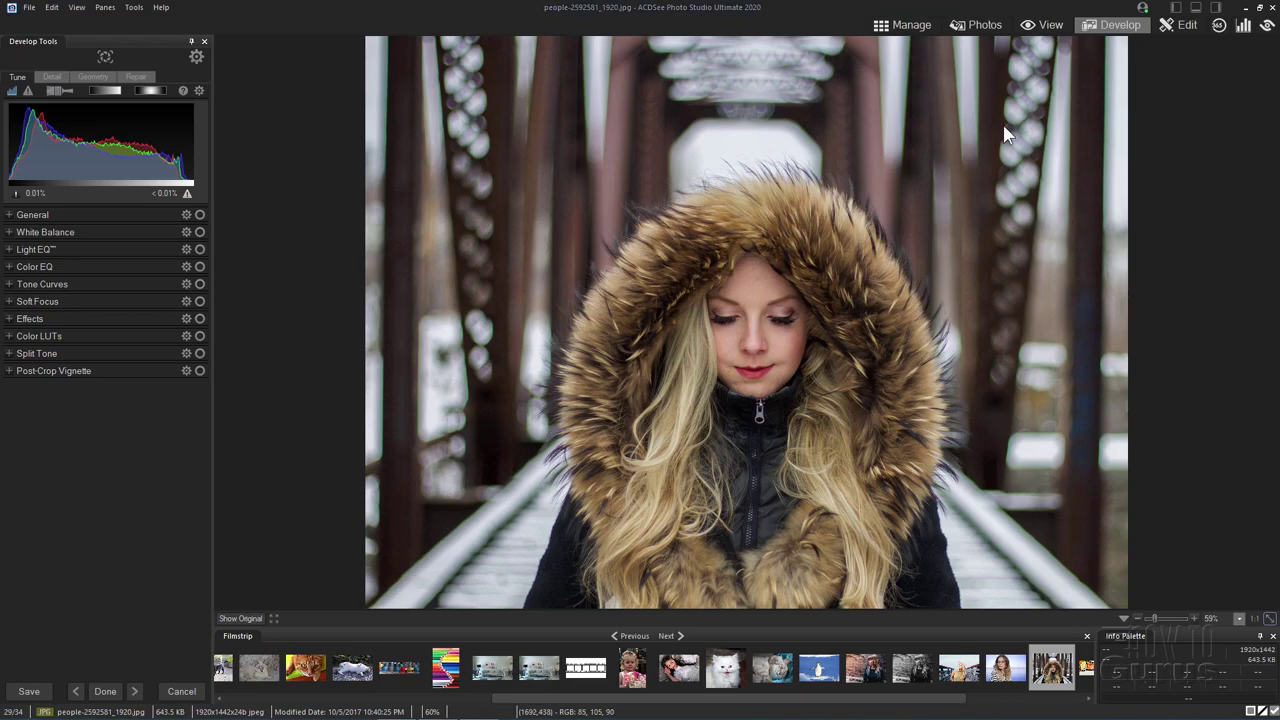
- Open the copy people-2592581_1920-2.jpg from Manage mode and bring it into Develop mode
{"action": "left_click", "coordinate": [915, 25]}
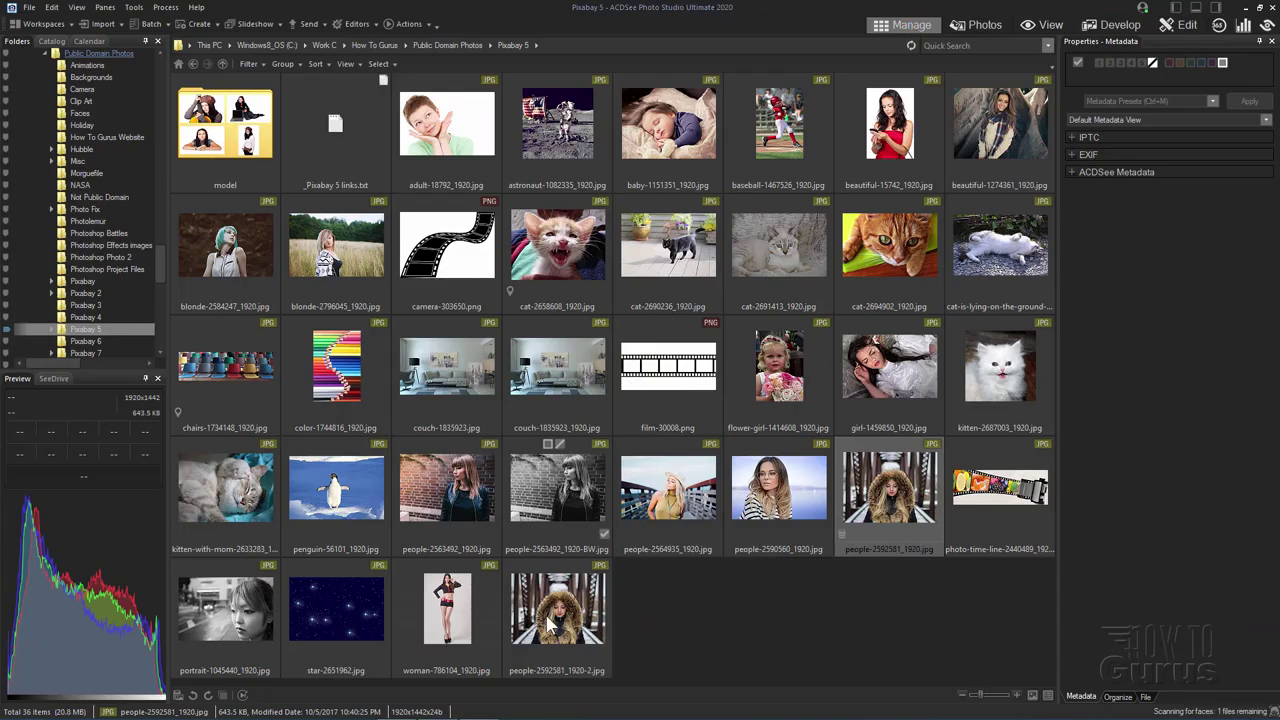
{"action": "left_click", "coordinate": [560, 630]}
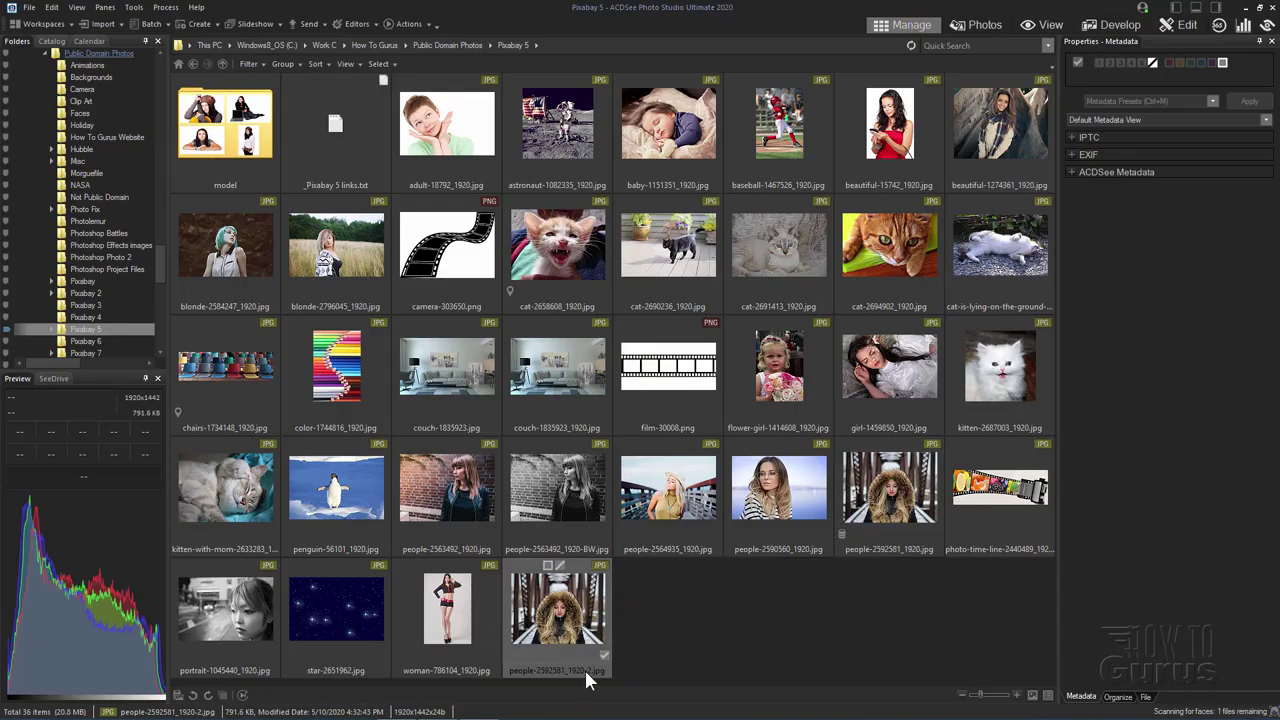
{"action": "left_click", "coordinate": [557, 607]}
{"action": "double_click", "coordinate": [557, 607]}
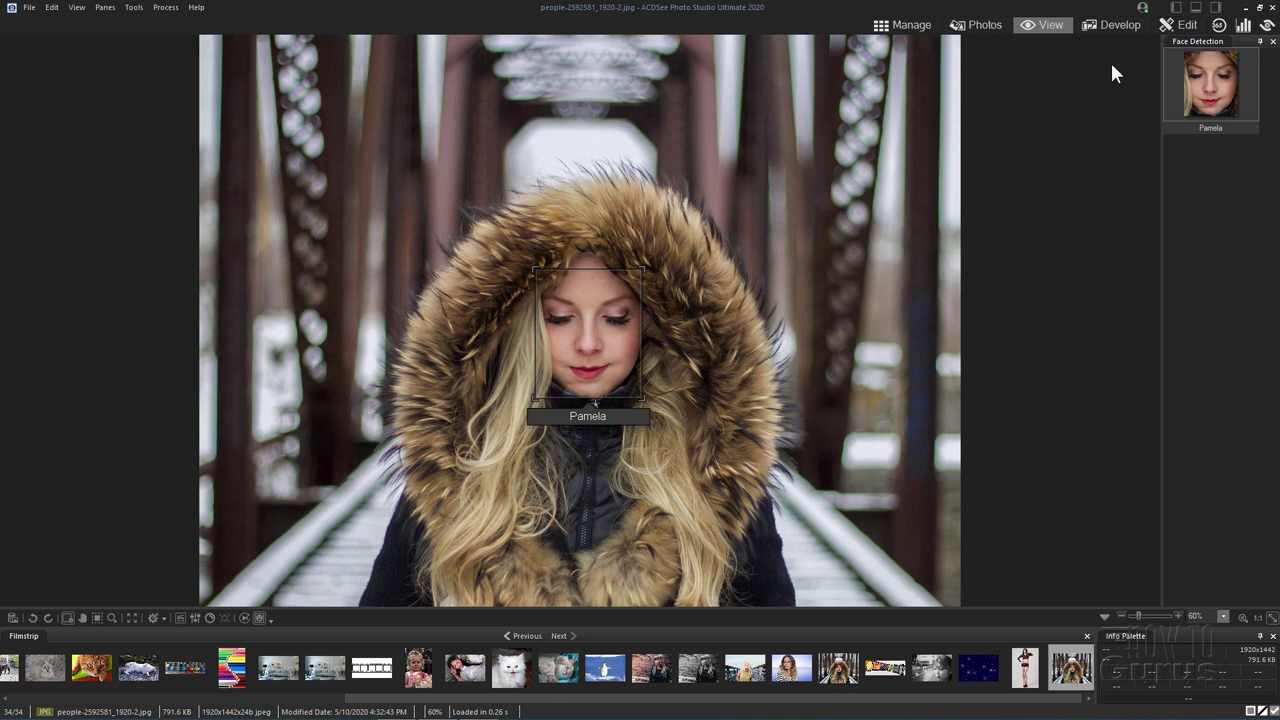
{"action": "left_click", "coordinate": [1122, 25]}
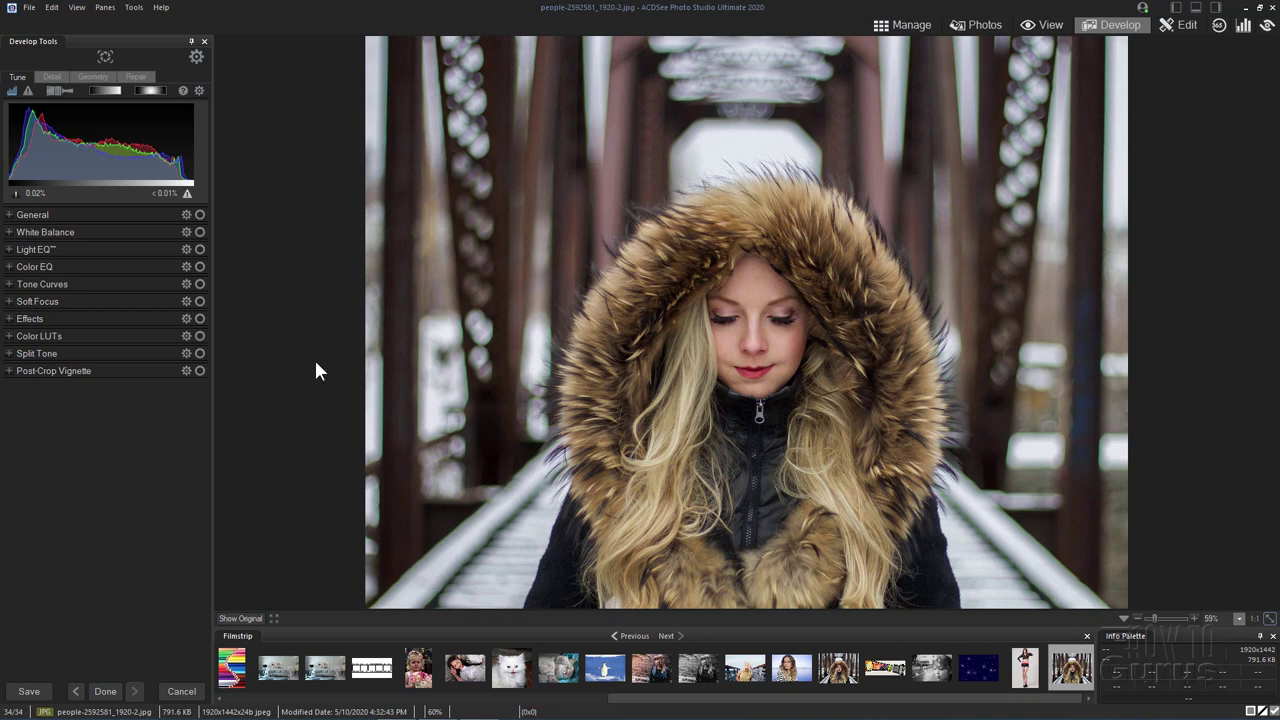
- Look over the Detail and Repair adjustments and return to the Tune adjustments
{"action": "left_click", "coordinate": [50, 77]}
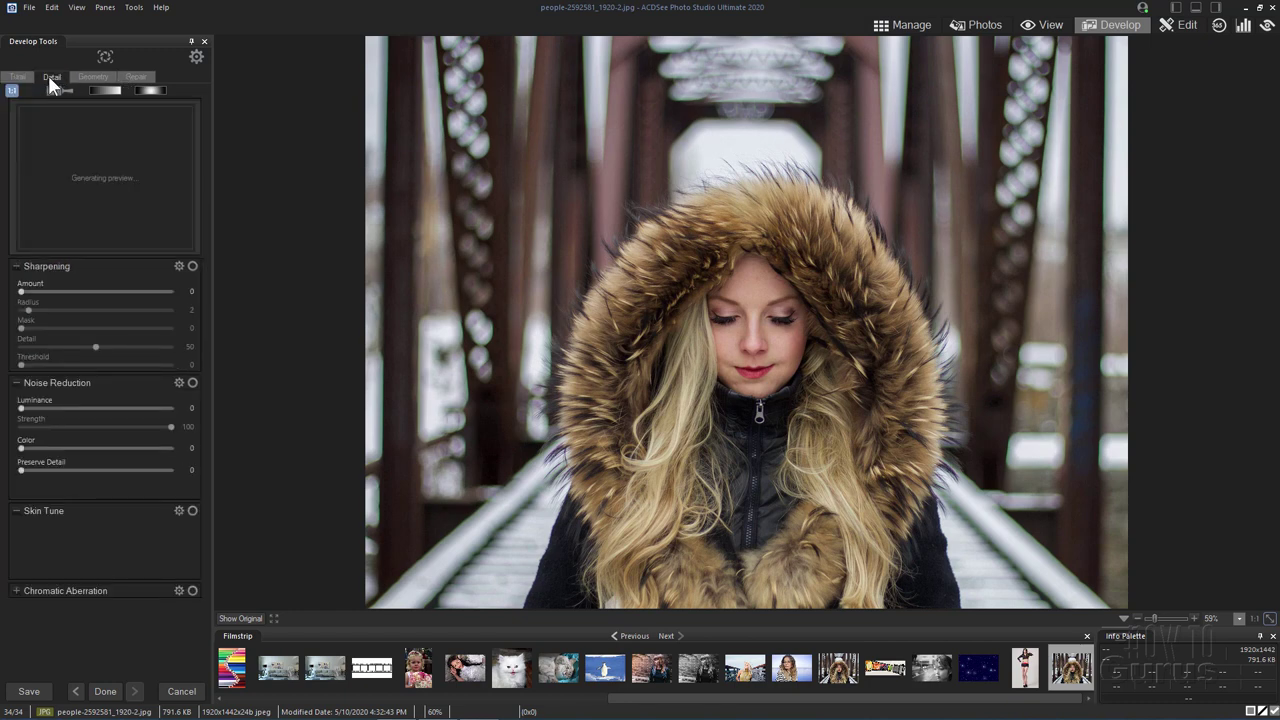
{"action": "left_click", "coordinate": [134, 75]}
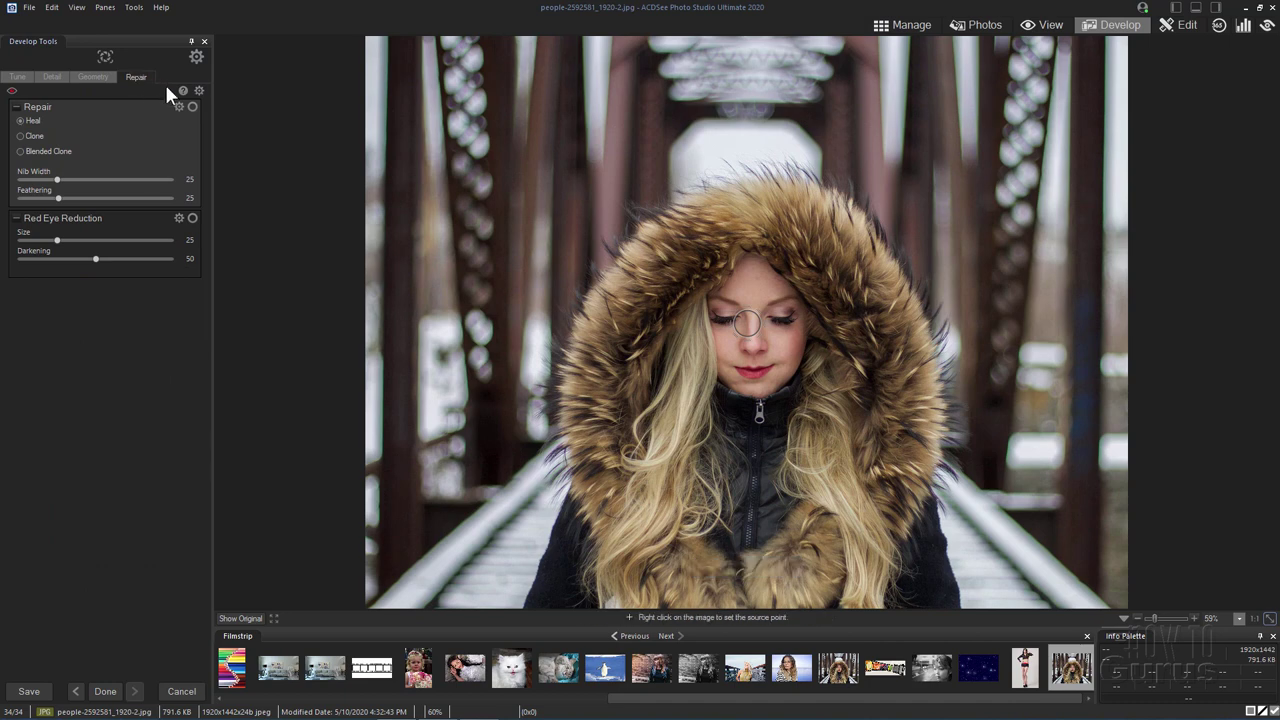
{"action": "left_click", "coordinate": [19, 78]}
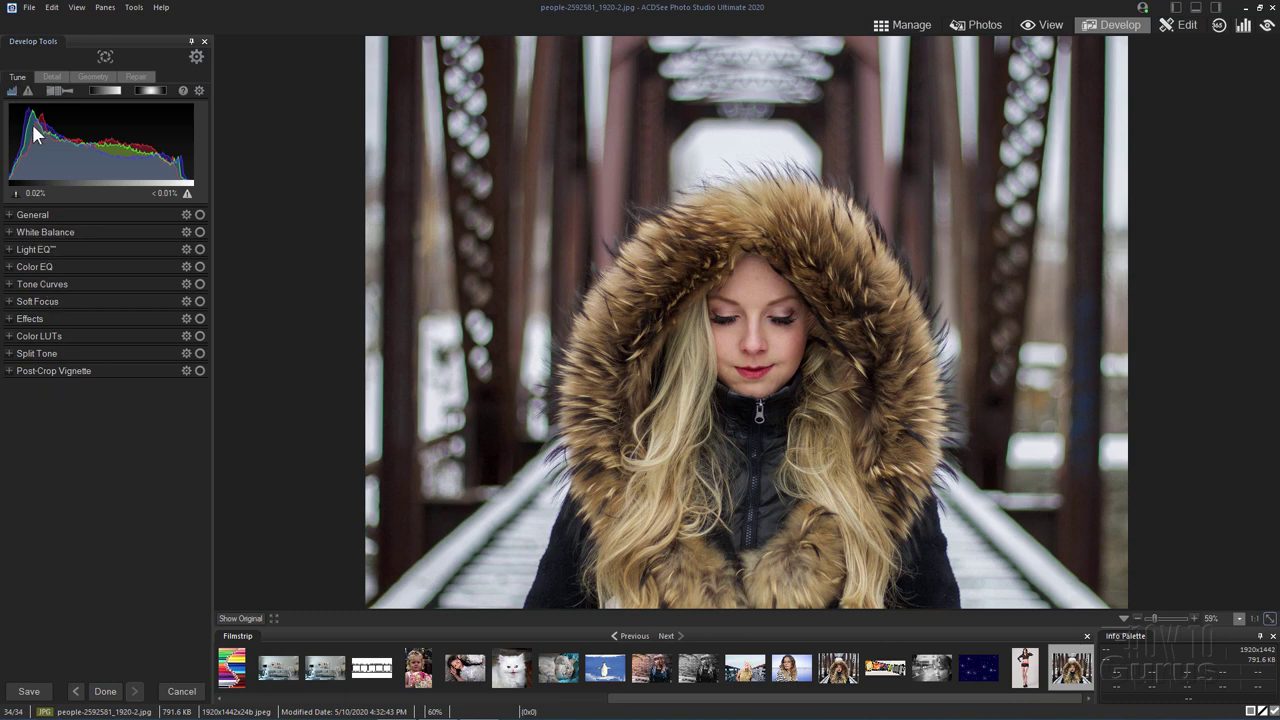
- Try the Black & White treatment in the General settings, restore the Color treatment and collapse the General group
{"action": "left_click", "coordinate": [12, 217]}
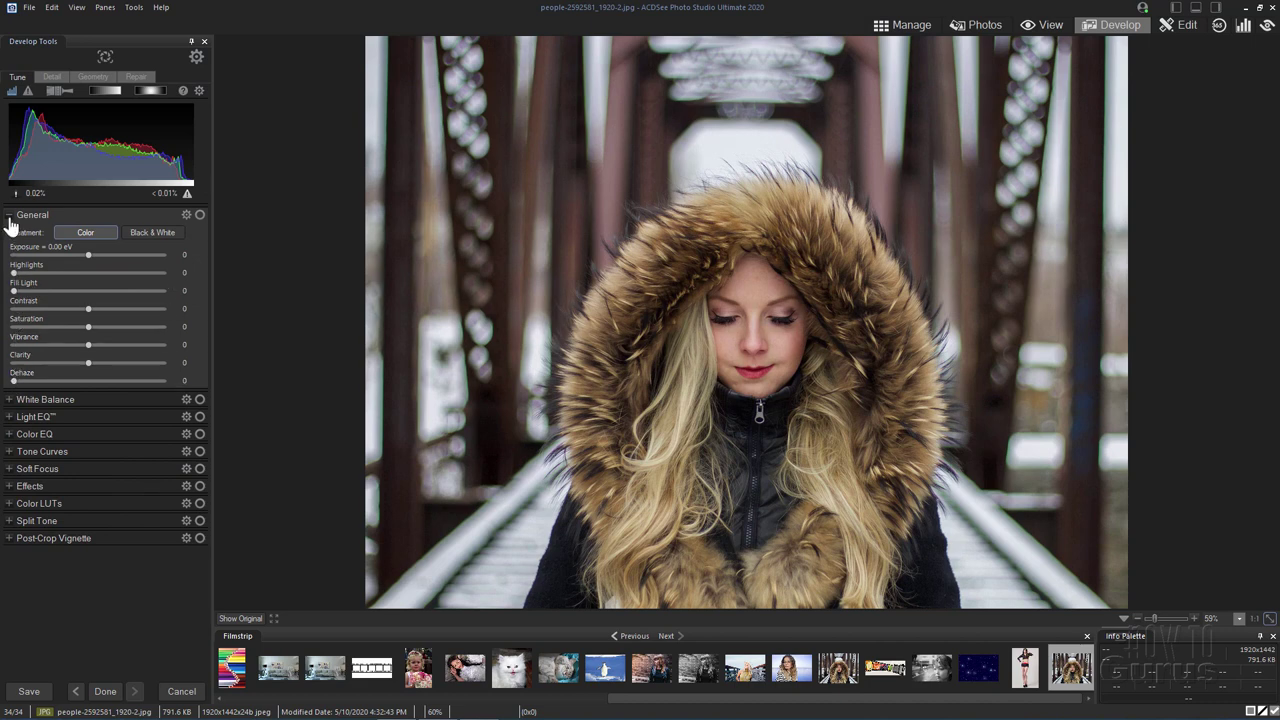
{"action": "left_click", "coordinate": [143, 232]}
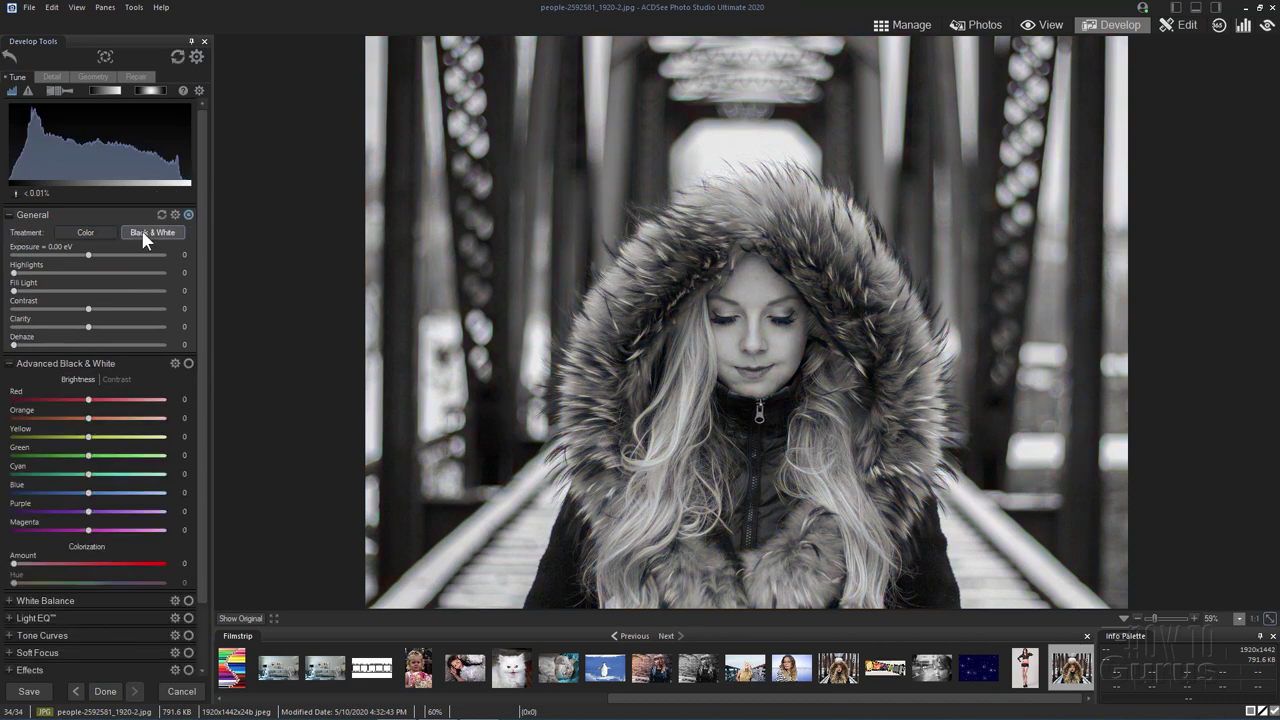
{"action": "left_click", "coordinate": [88, 231]}
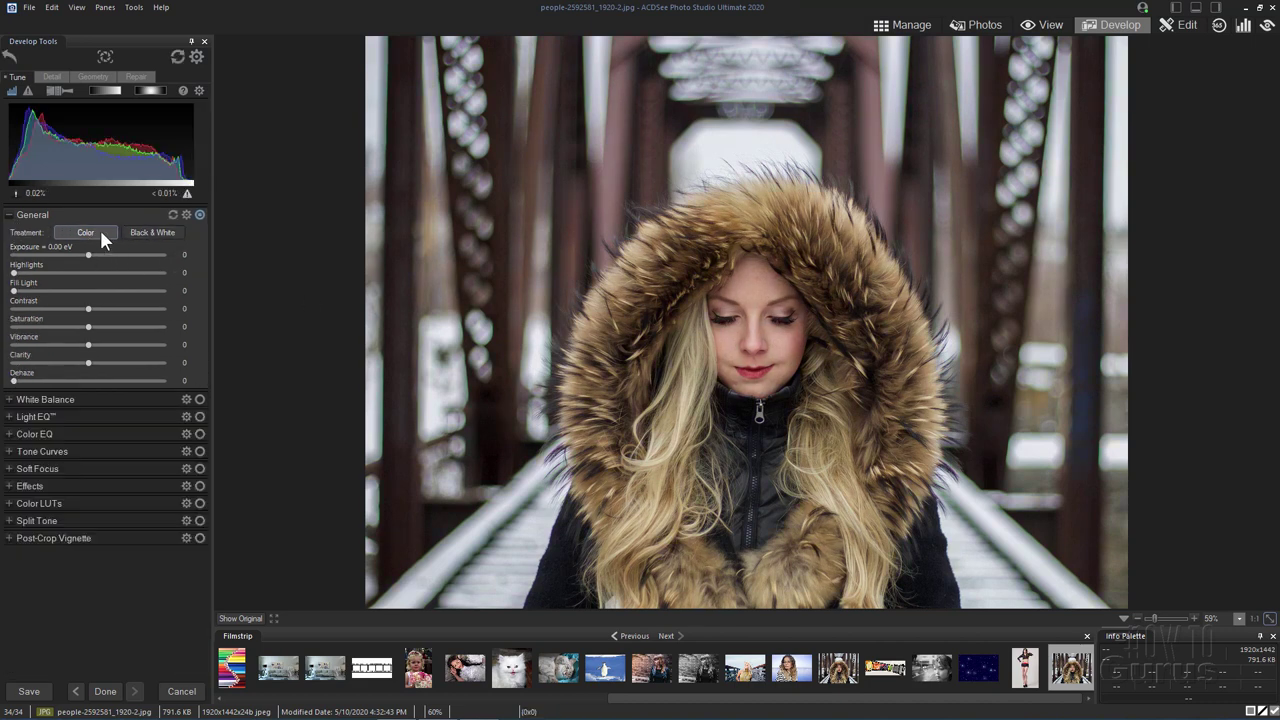
{"action": "left_click", "coordinate": [9, 218]}
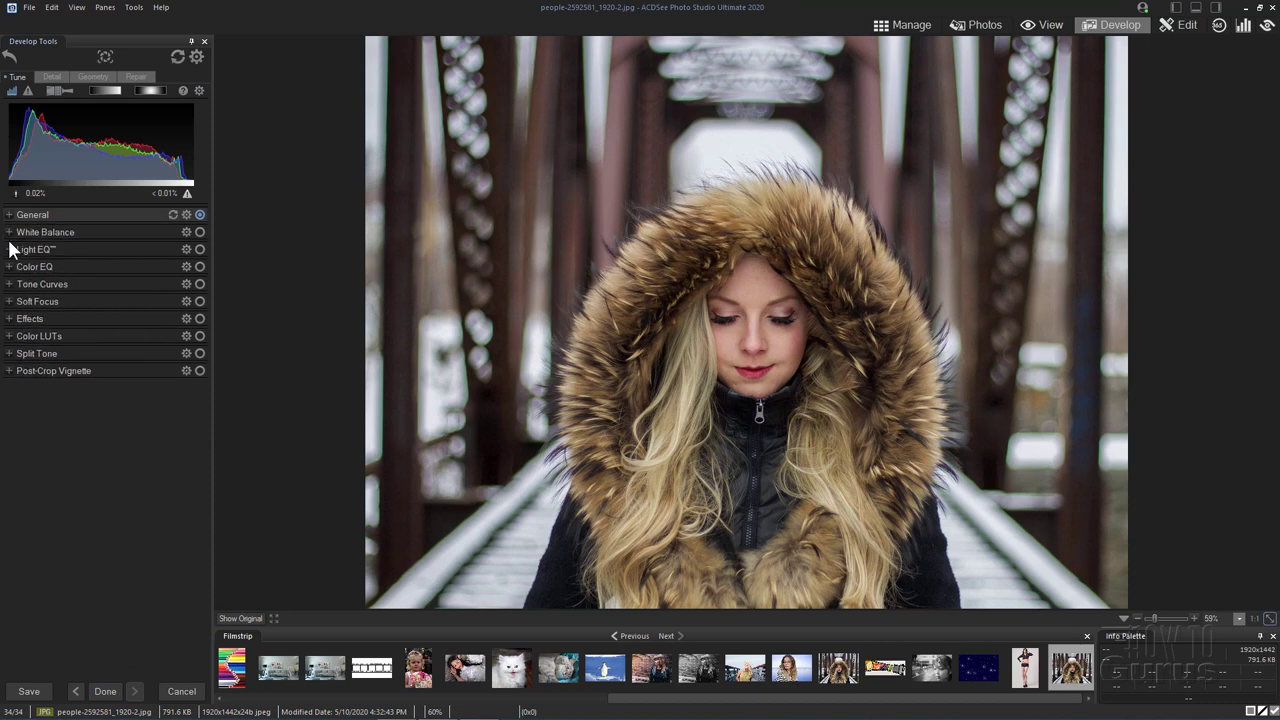
- Examine the White Balance settings and the Detail adjustments for sharpening, noise reduction and skin tune
{"action": "left_click", "coordinate": [10, 234]}
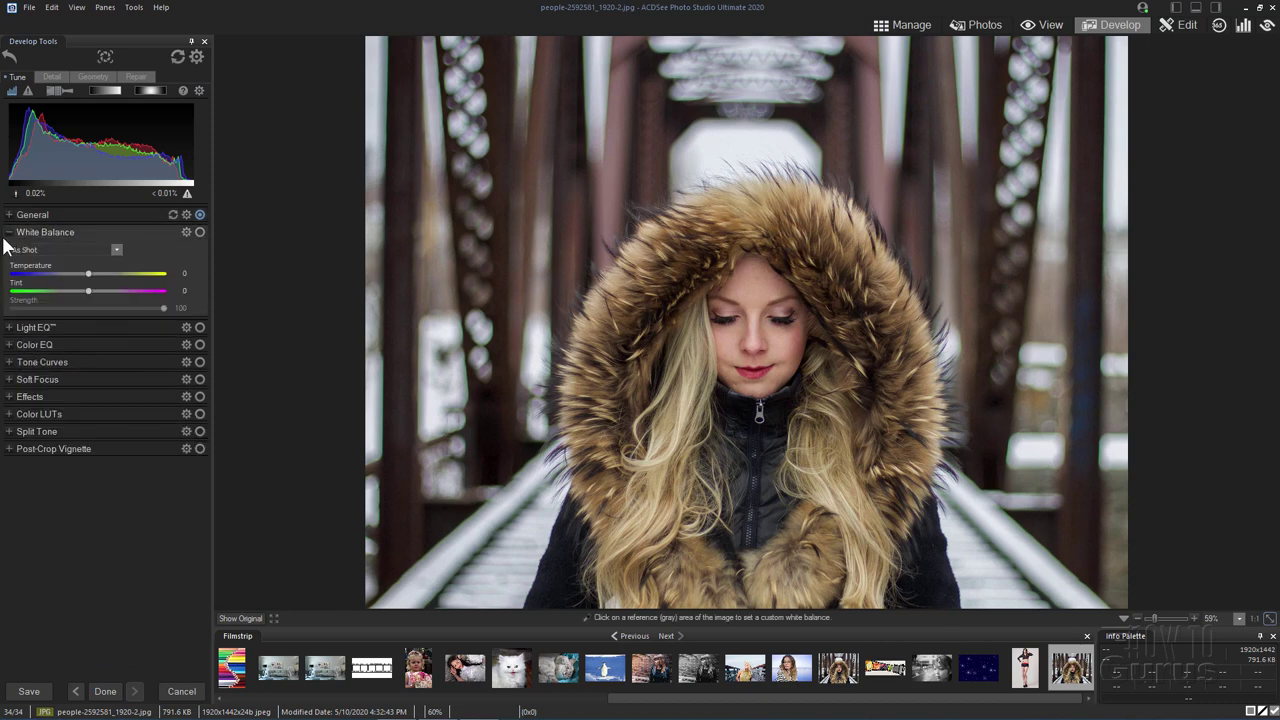
{"action": "left_click", "coordinate": [9, 233]}
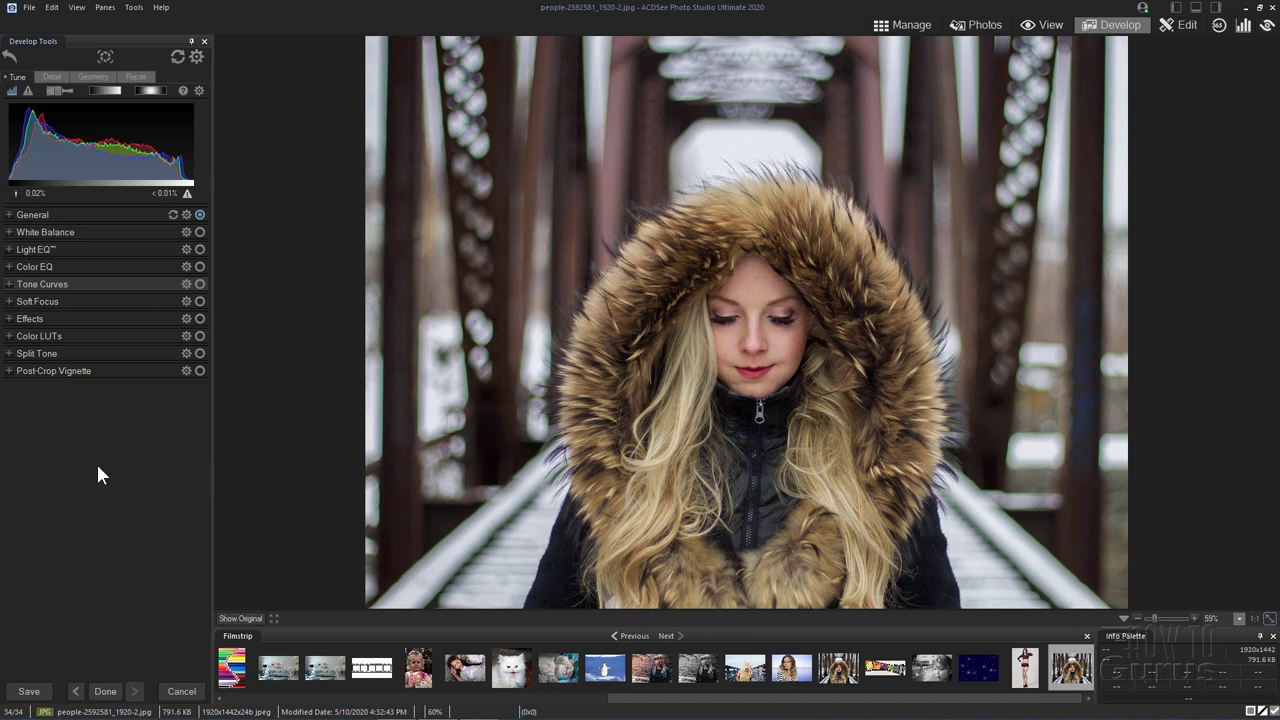
{"action": "left_click", "coordinate": [45, 76]}
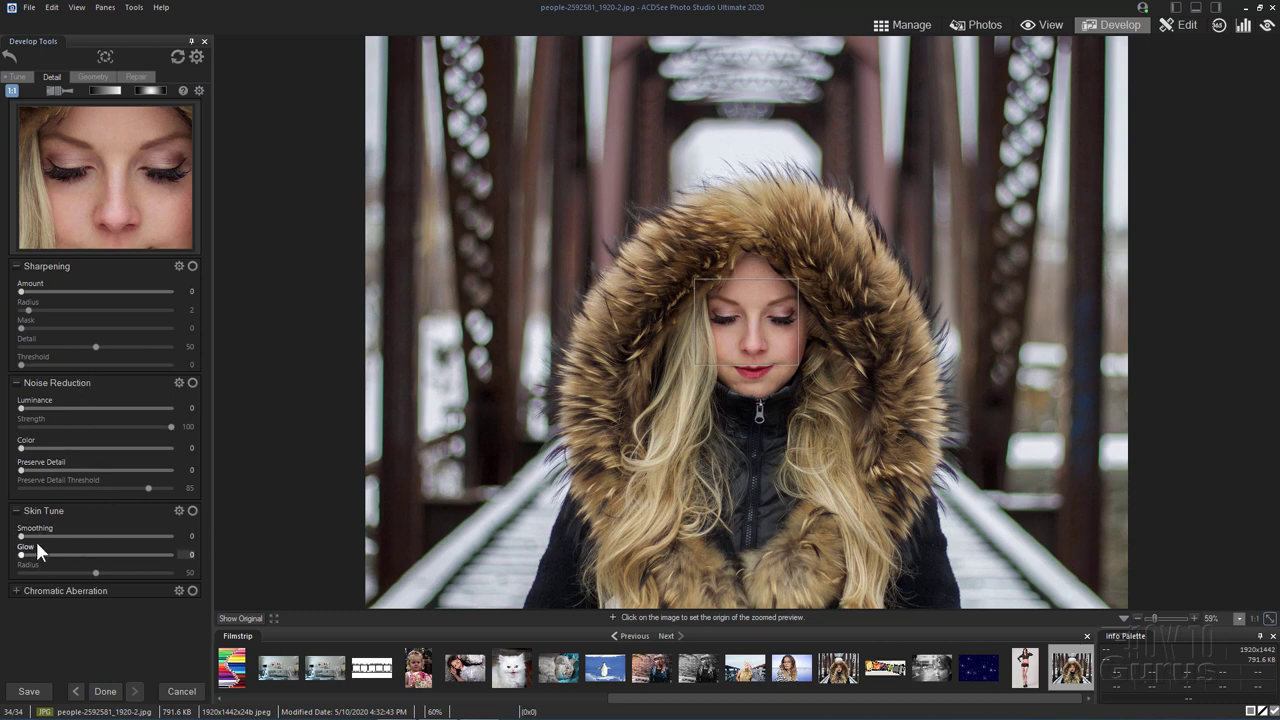
- Enable the lens profile in the Geometry lens correction settings, with AEE as the make
{"action": "left_click", "coordinate": [93, 76]}
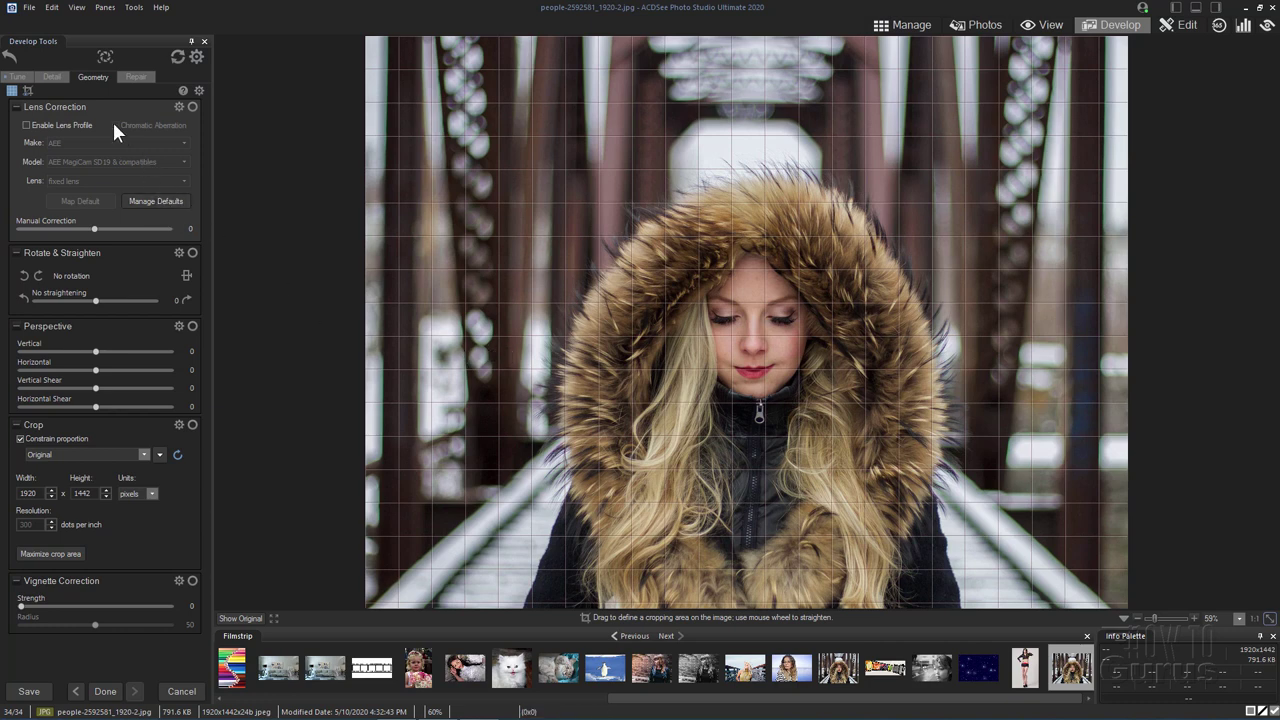
{"action": "left_click", "coordinate": [26, 125]}
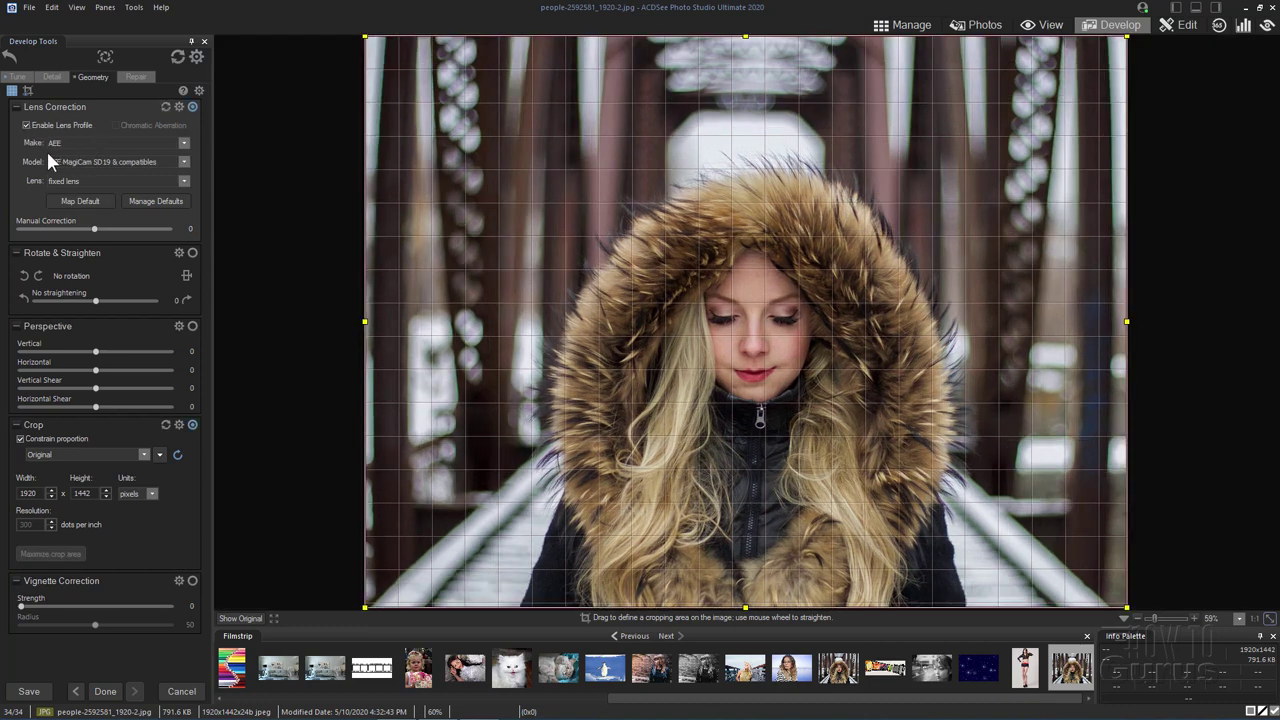
{"action": "left_click", "coordinate": [183, 143]}
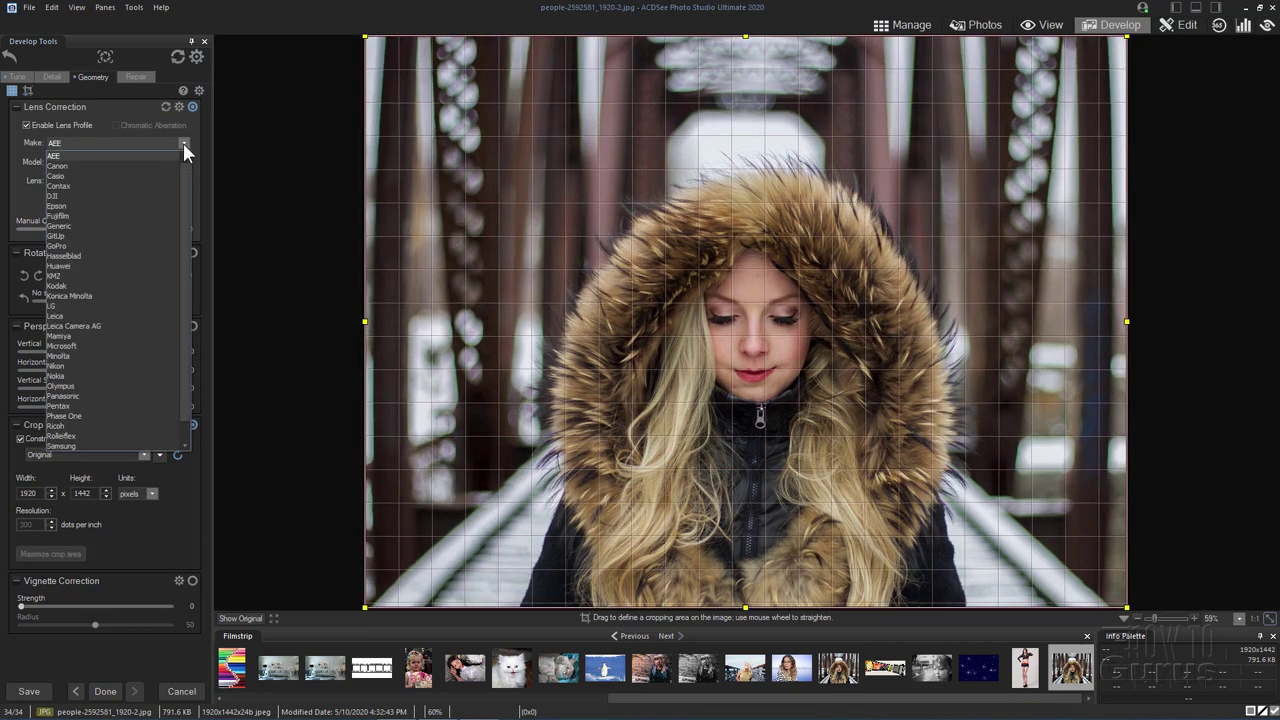
{"action": "left_click", "coordinate": [55, 155]}
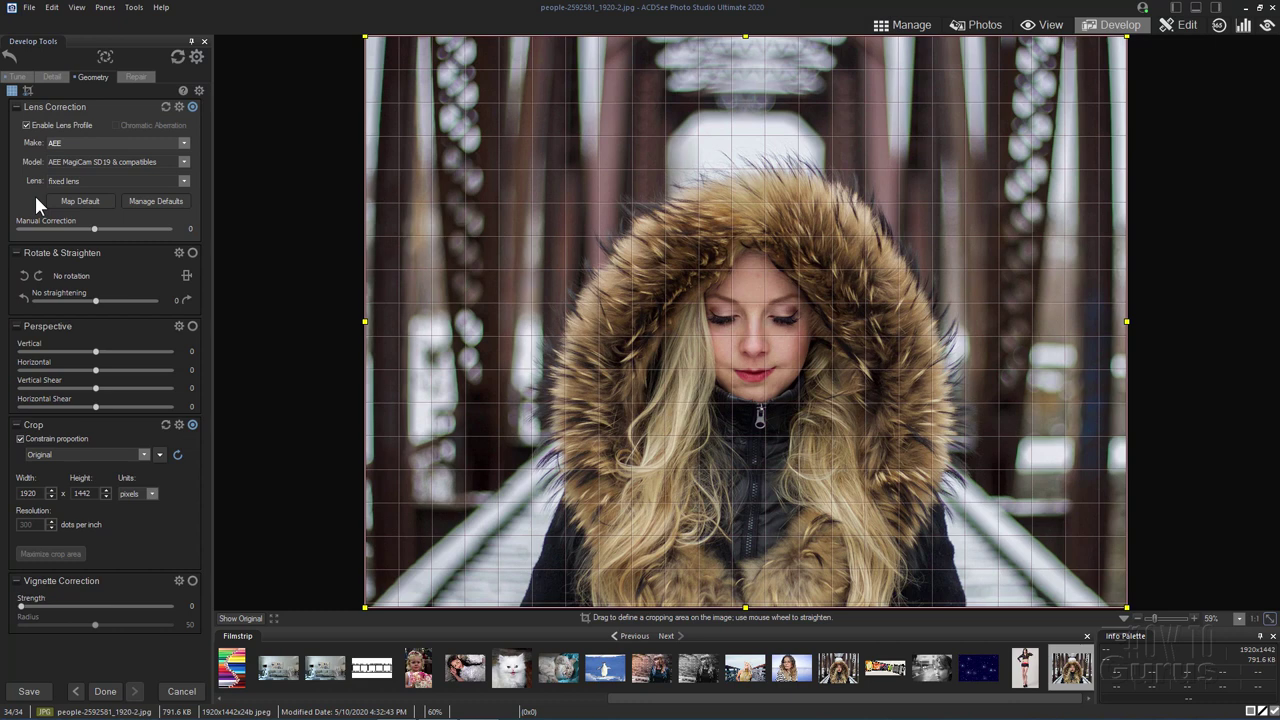
- Look over the Repair tools for healing, cloning and red eye, and go back to the Tune adjustments
{"action": "left_click", "coordinate": [142, 78]}
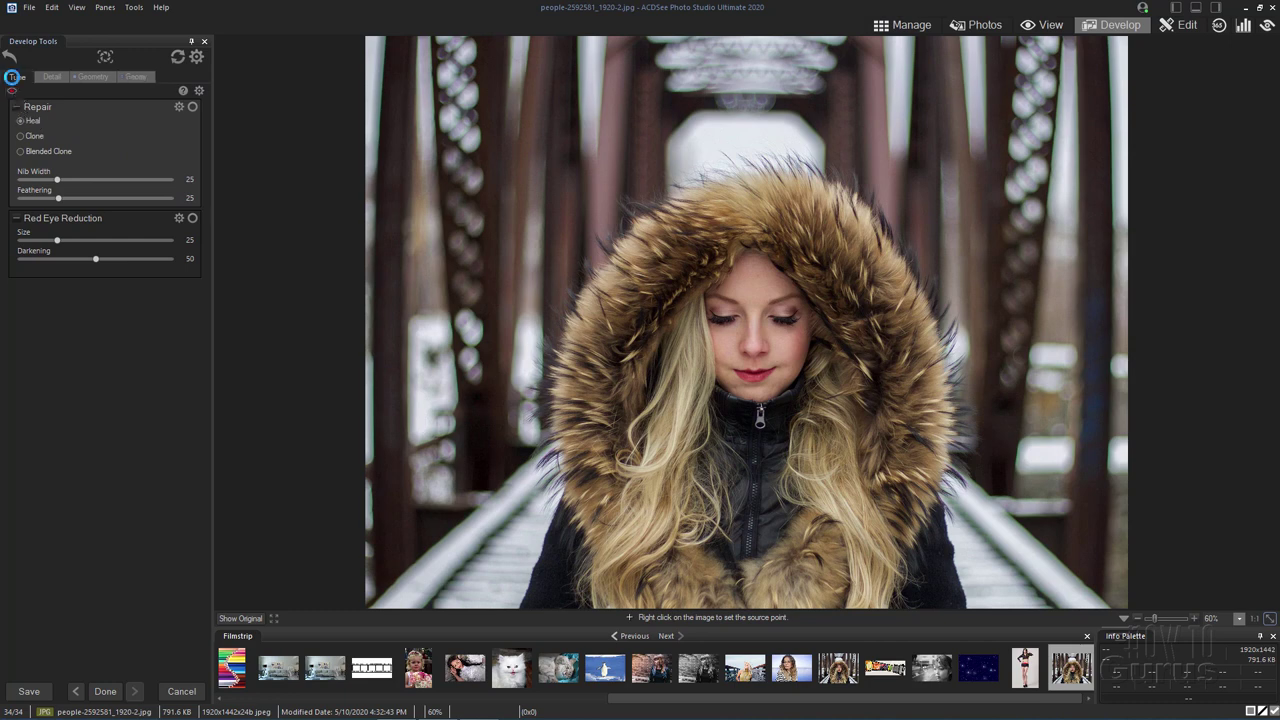
{"action": "left_click", "coordinate": [17, 77]}
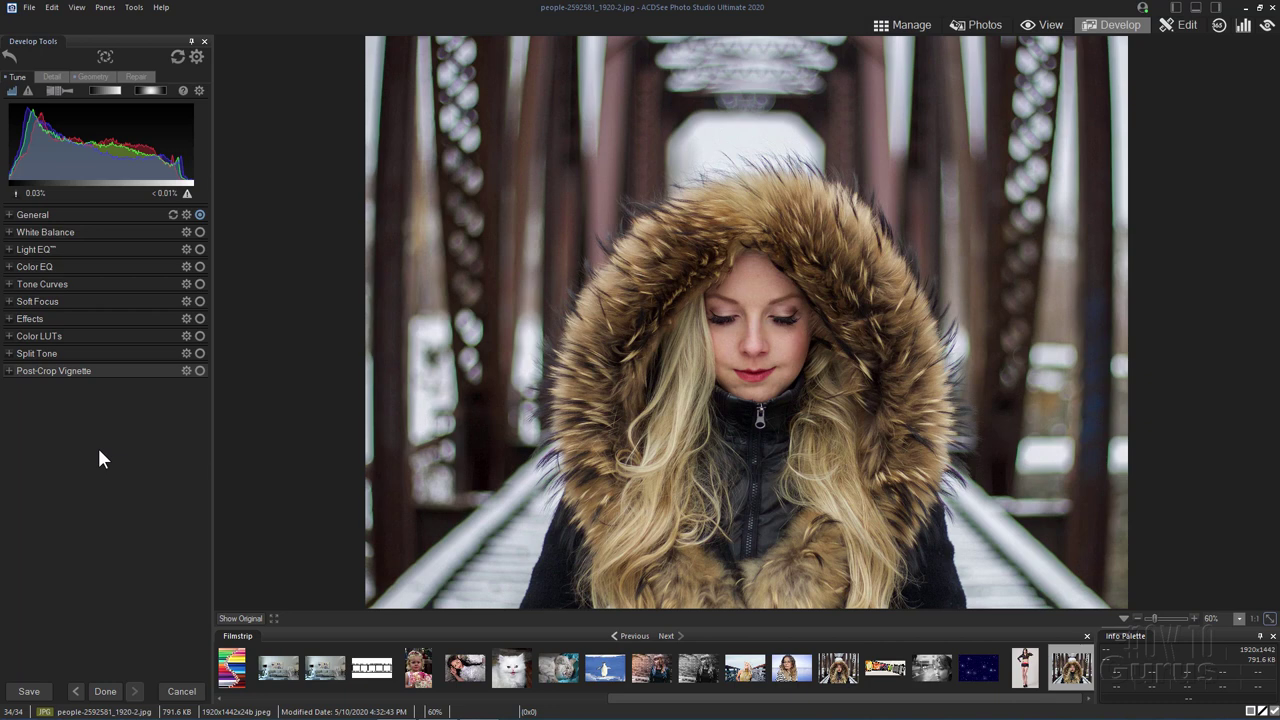
- Switch to Edit mode and look through the ready-made action categories, such as Color, Detail, Favorites and Geometry
{"action": "left_click", "coordinate": [1186, 22]}
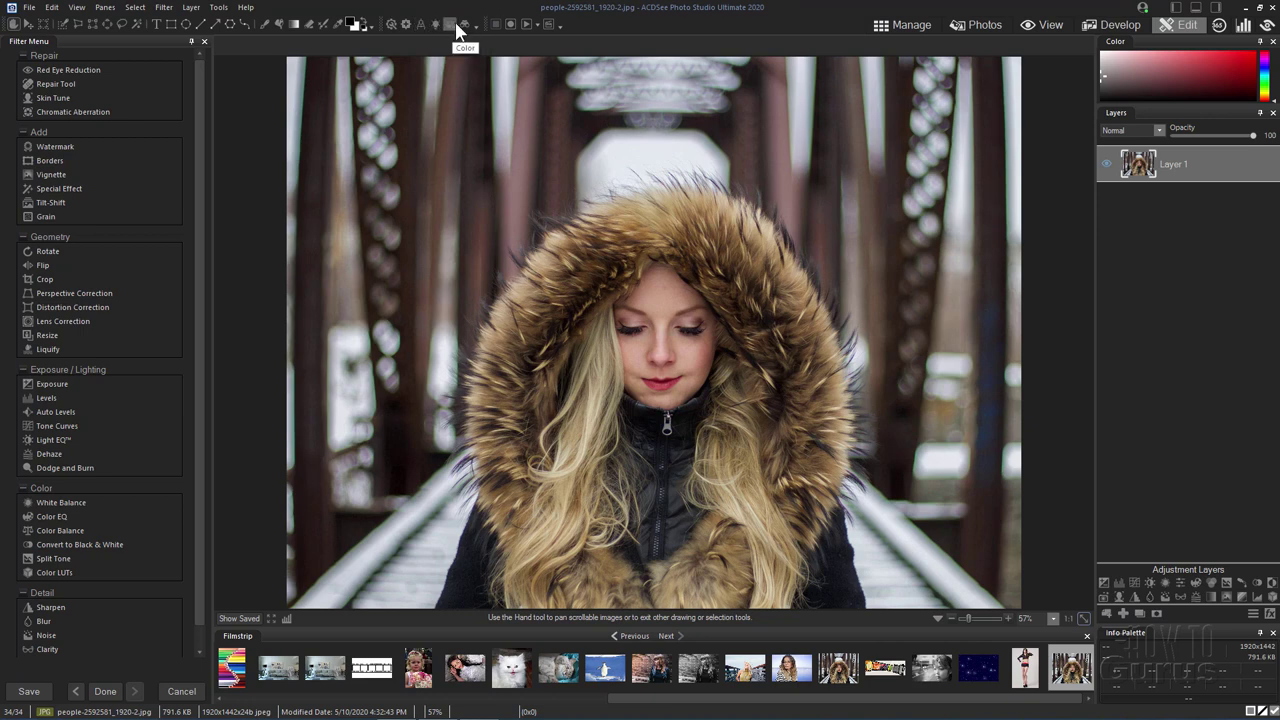
{"action": "left_click", "coordinate": [532, 21]}
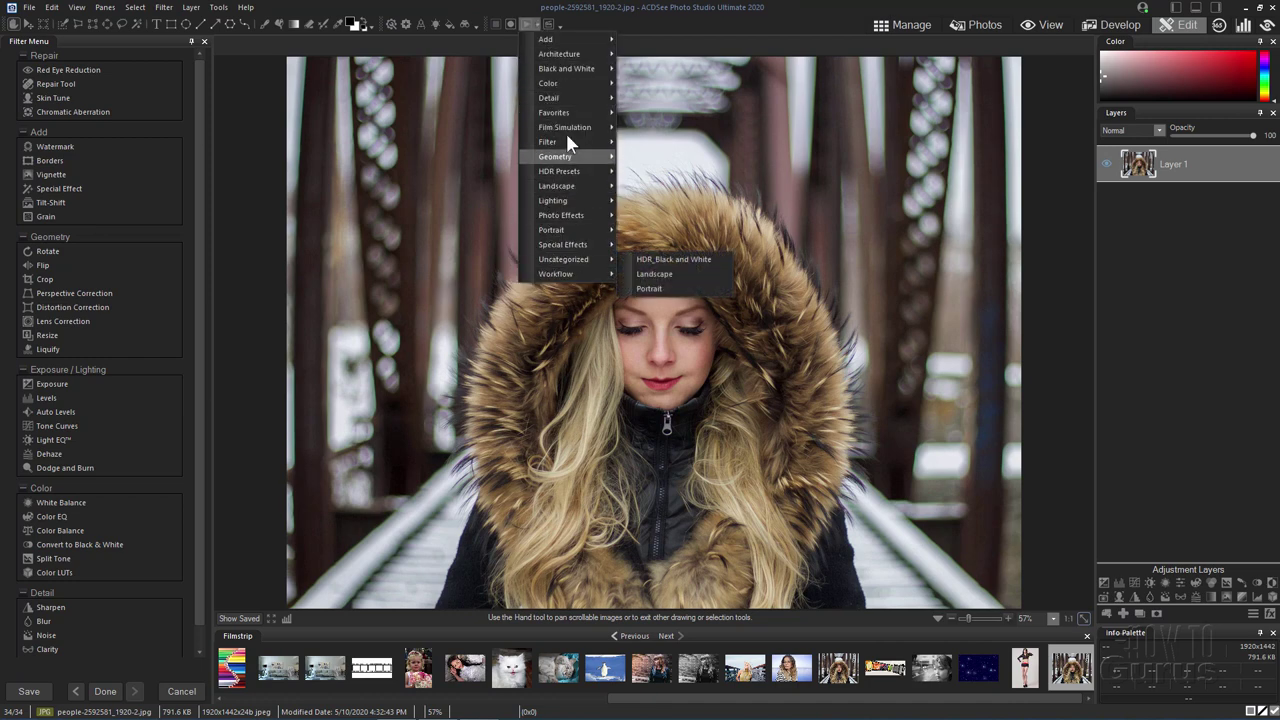
{"action": "mouse_move", "coordinate": [555, 58]}
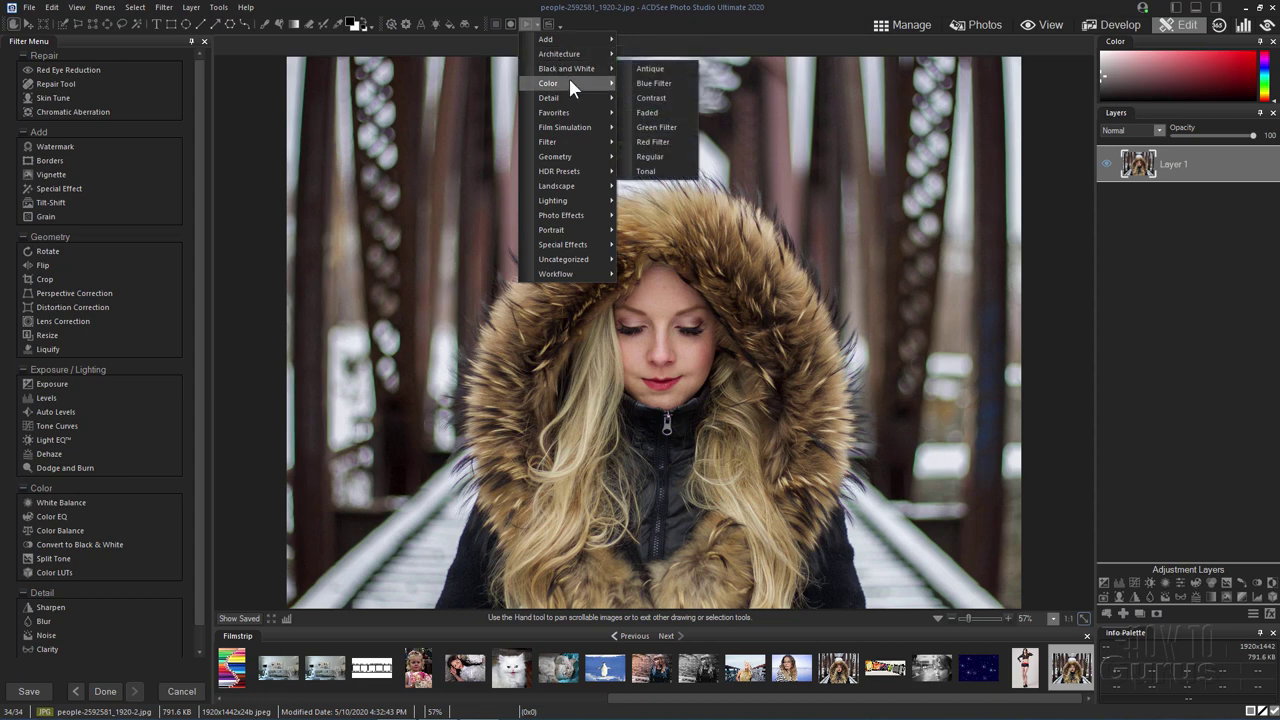
{"action": "mouse_move", "coordinate": [577, 95]}
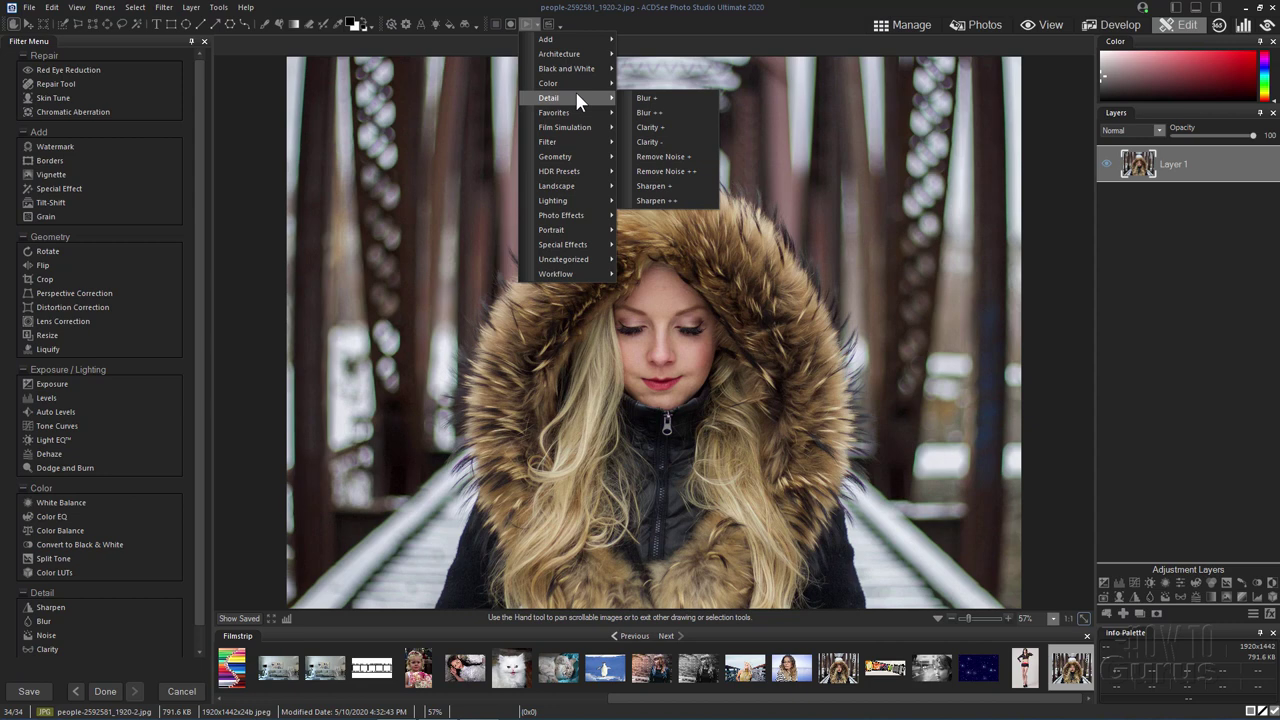
{"action": "mouse_move", "coordinate": [561, 117]}
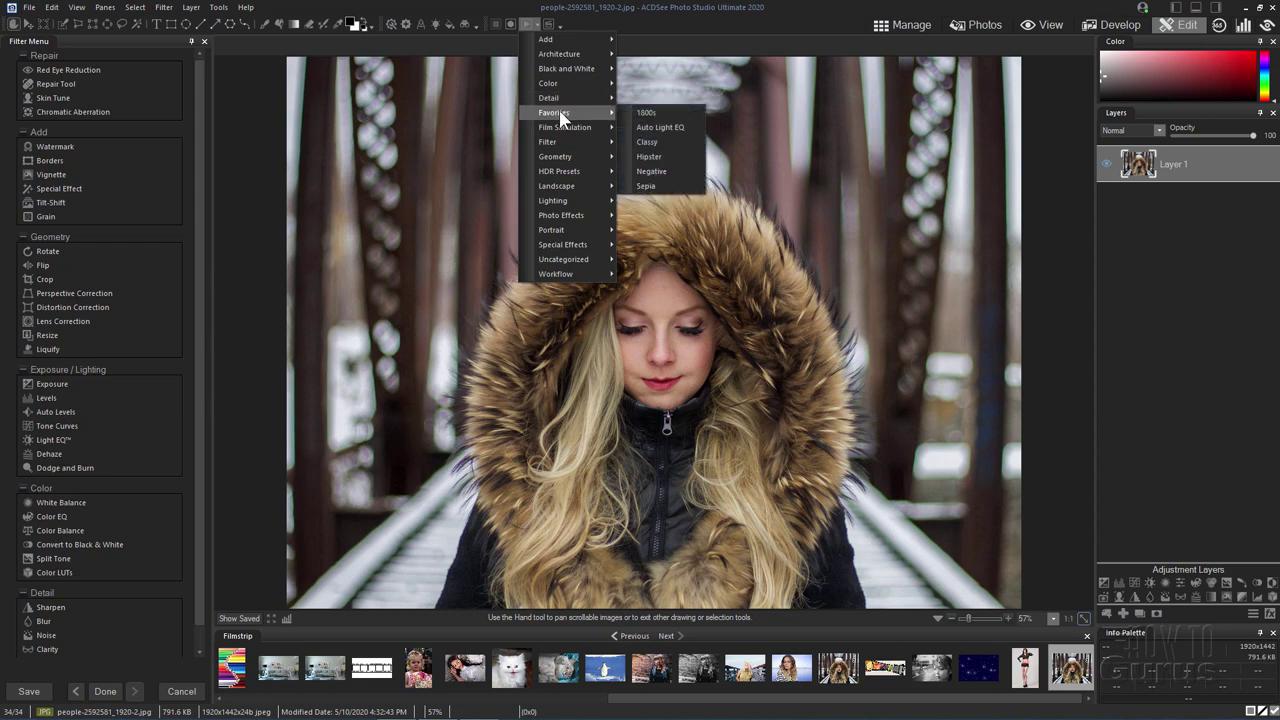
{"action": "mouse_move", "coordinate": [572, 170]}
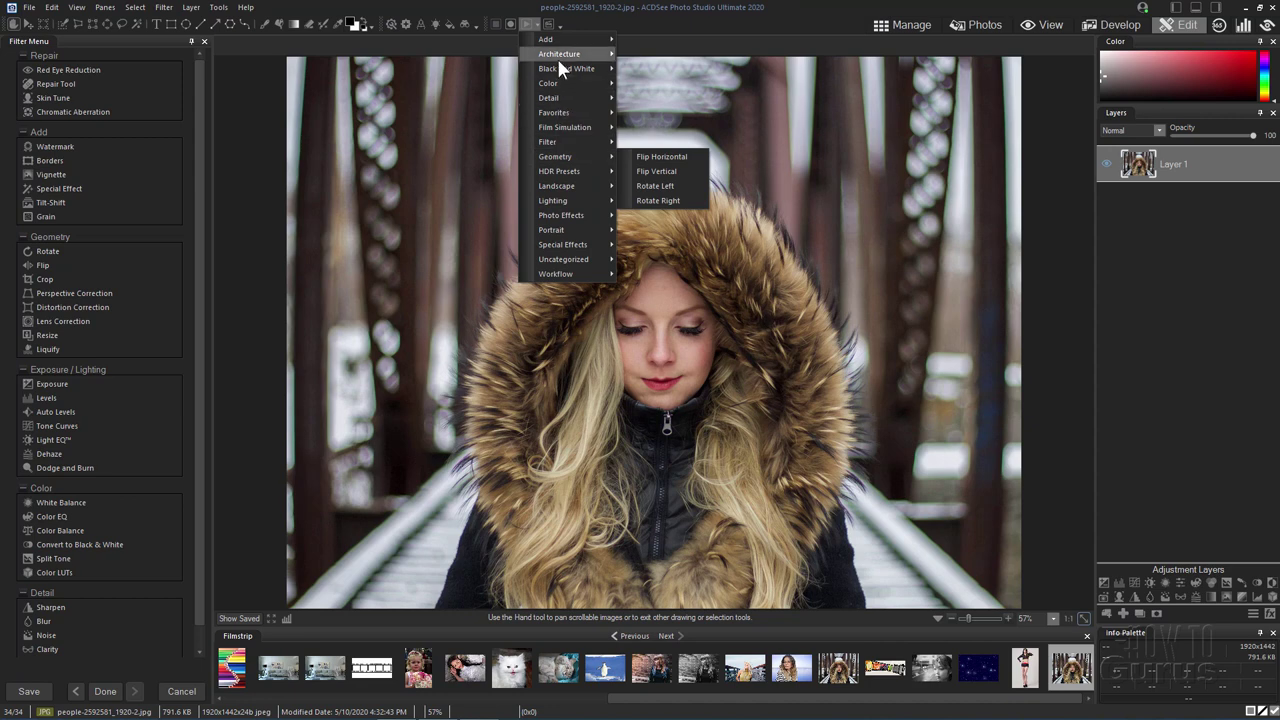
{"action": "left_click", "coordinate": [553, 21]}
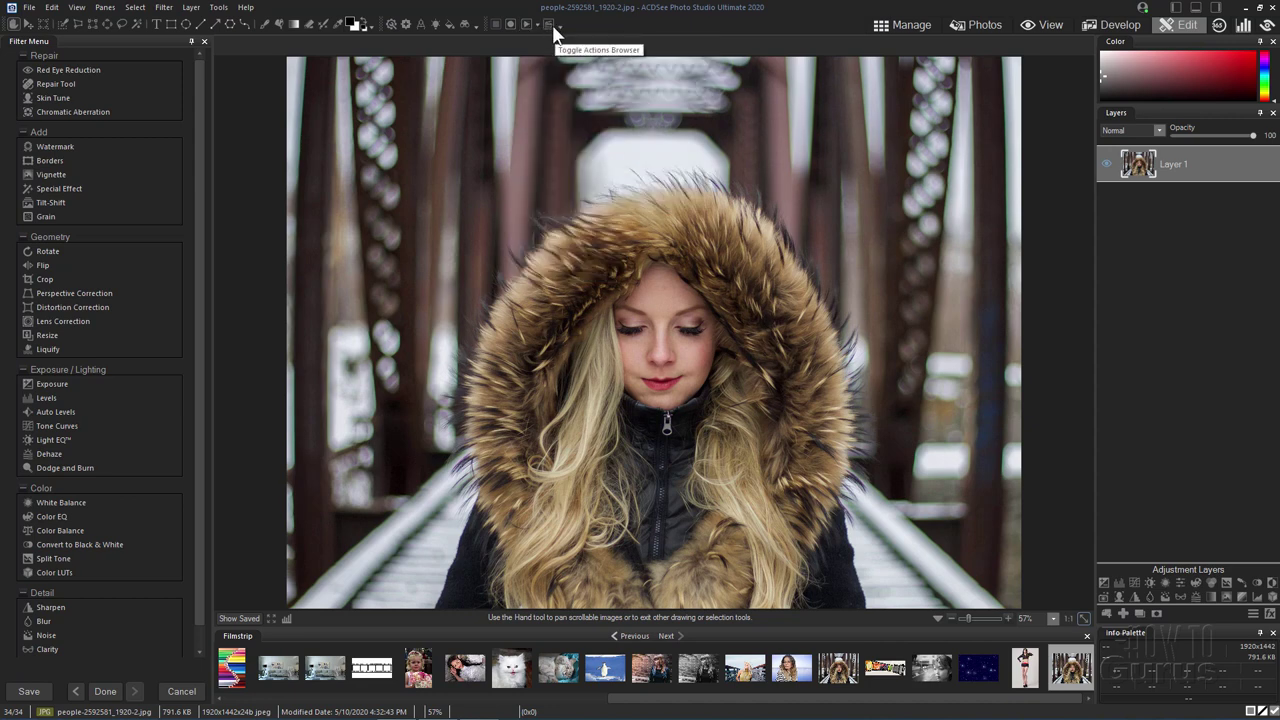
- Open the Actions Browser and preview Lighting actions on the photo, including Light EQ ++, Exposure - and Auto Levels +
{"action": "left_click", "coordinate": [551, 24]}
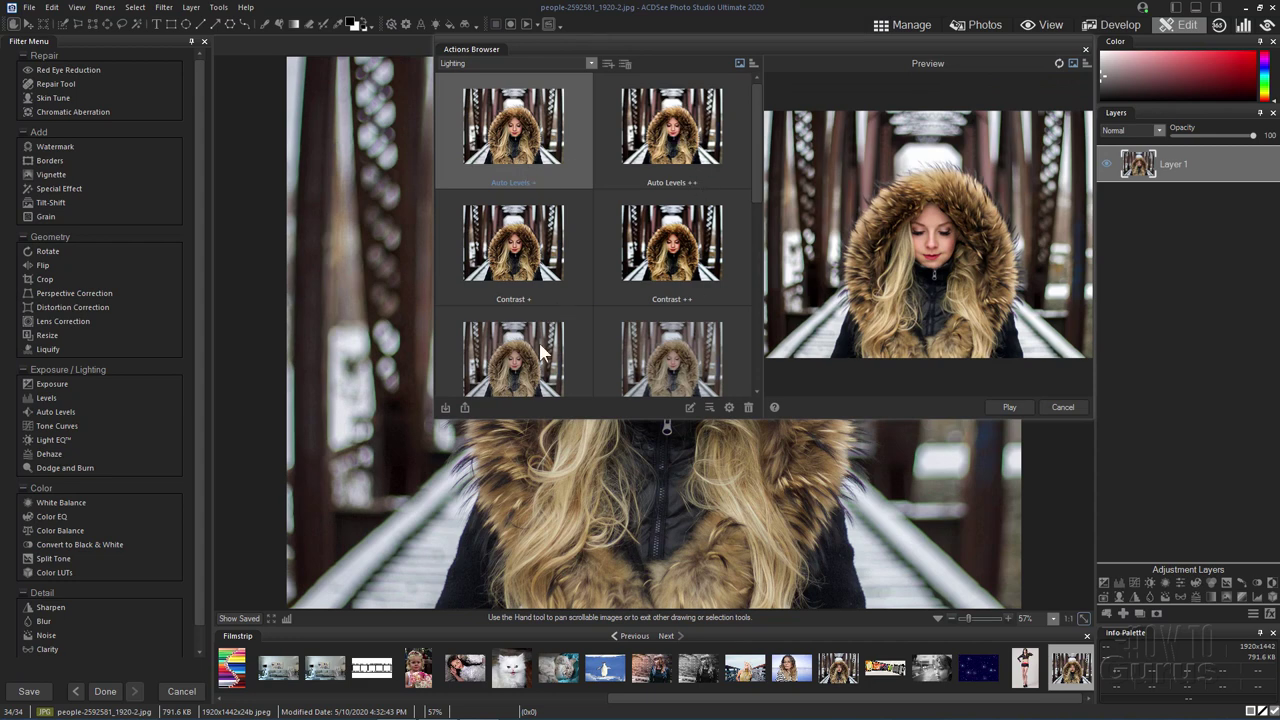
{"action": "left_click_drag", "start_coordinate": [756, 159], "coordinate": [758, 345]}
{"action": "left_click", "coordinate": [672, 335]}
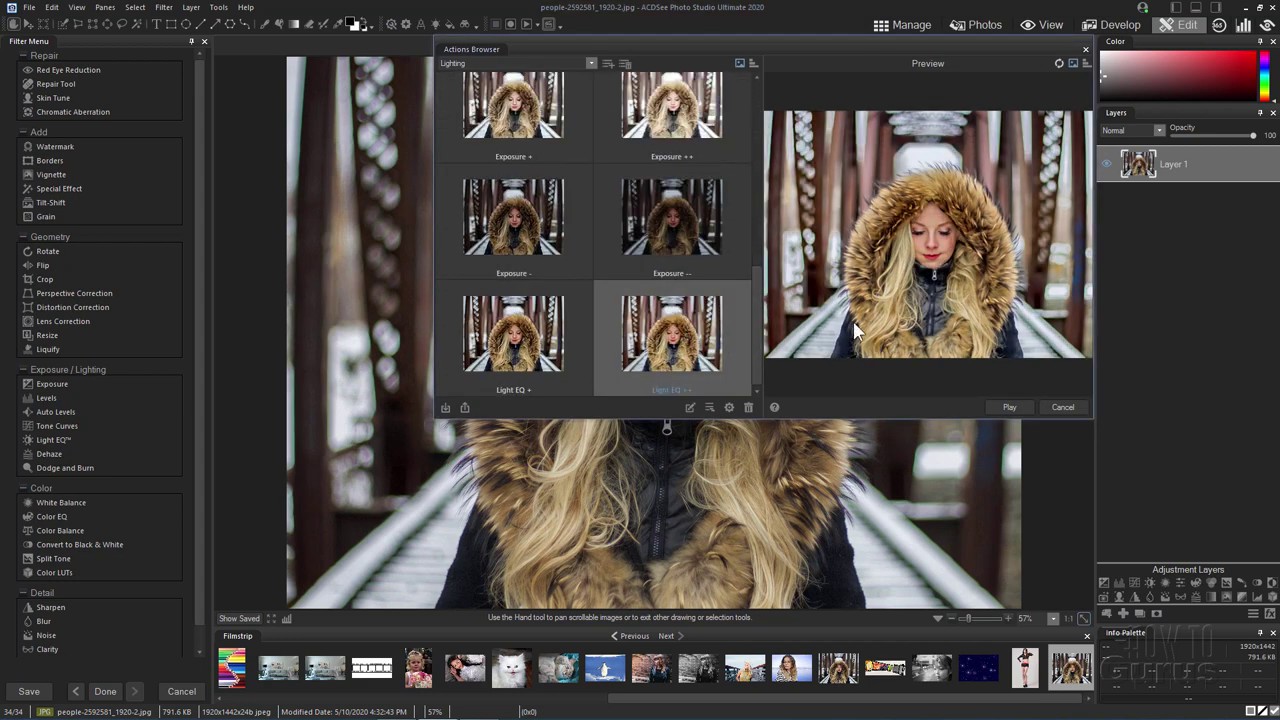
{"action": "left_click", "coordinate": [557, 224]}
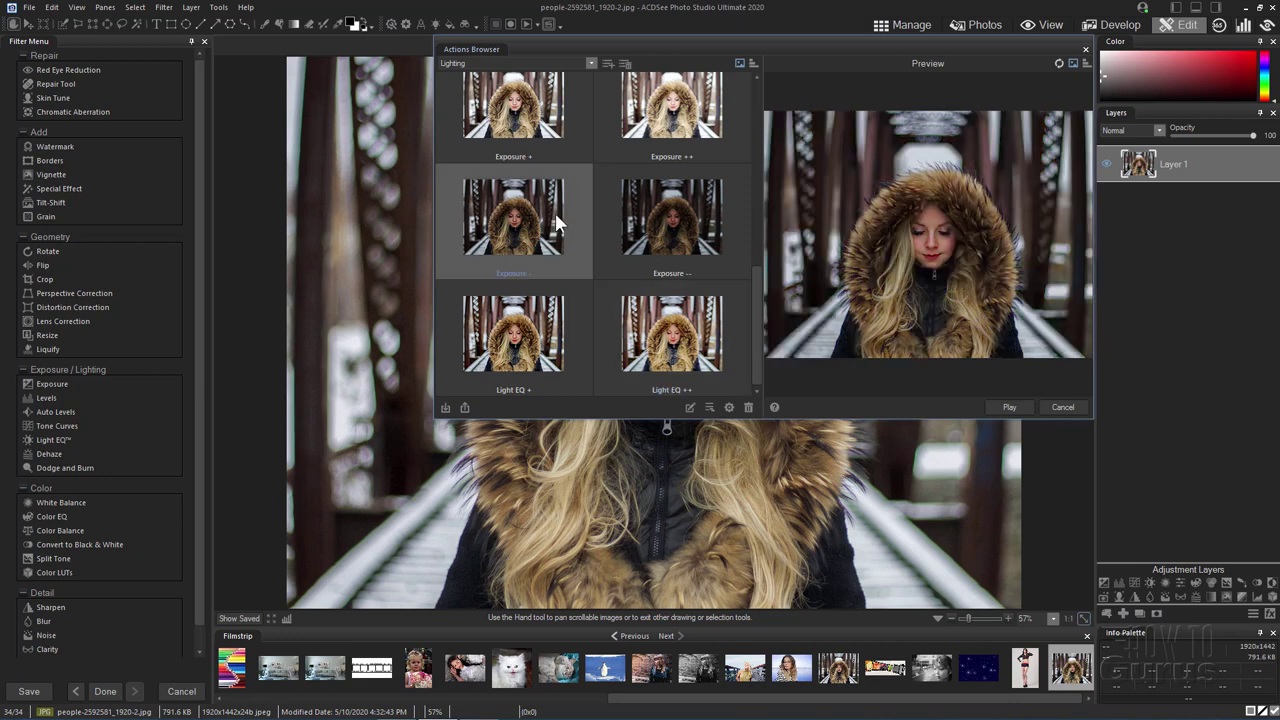
{"action": "left_click", "coordinate": [537, 130]}
{"action": "left_click_drag", "start_coordinate": [754, 312], "coordinate": [738, 151]}
{"action": "left_click", "coordinate": [527, 150]}
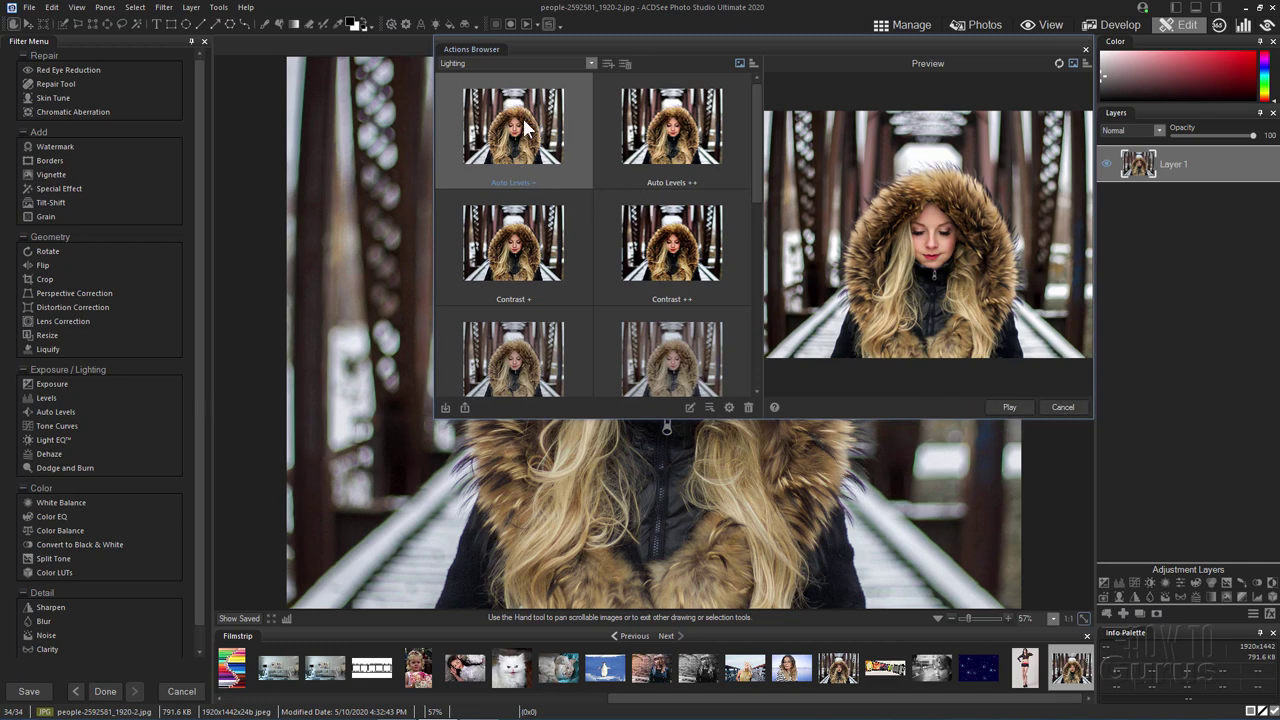
- Preview the Color and Photo Effects action categories and close the Actions Browser without applying anything
{"action": "left_click", "coordinate": [591, 63]}
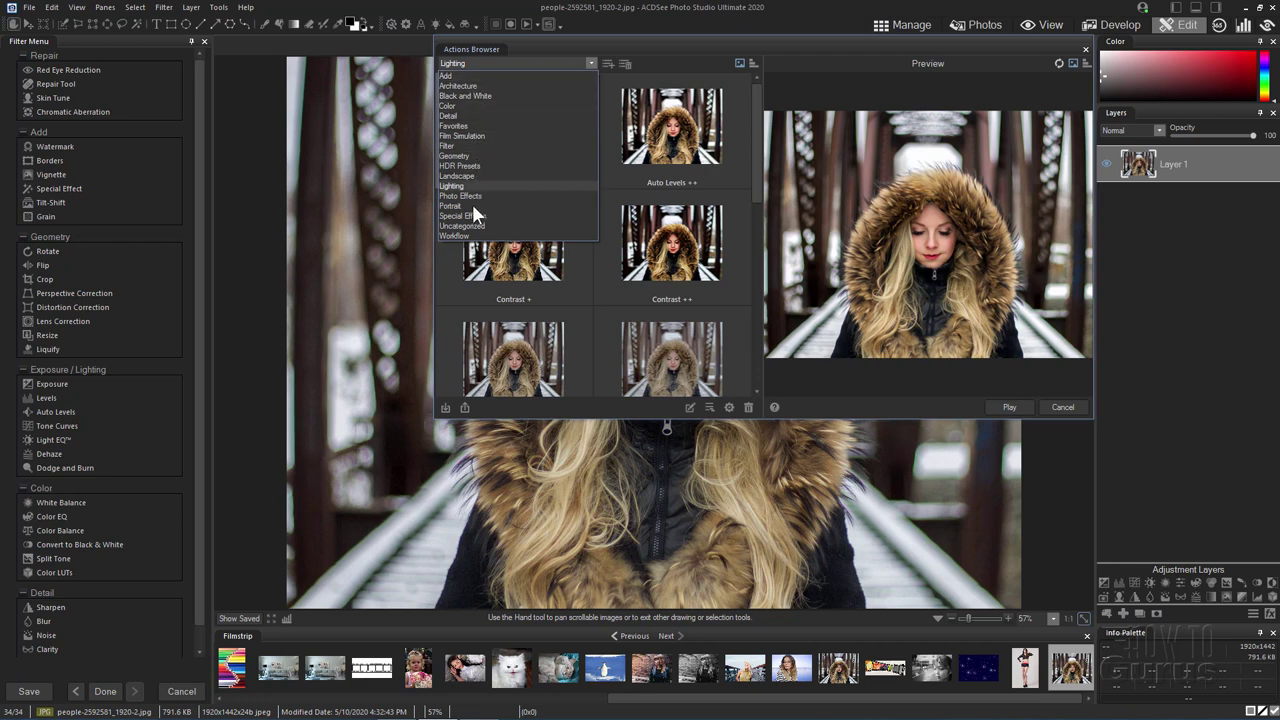
{"action": "left_click", "coordinate": [467, 105]}
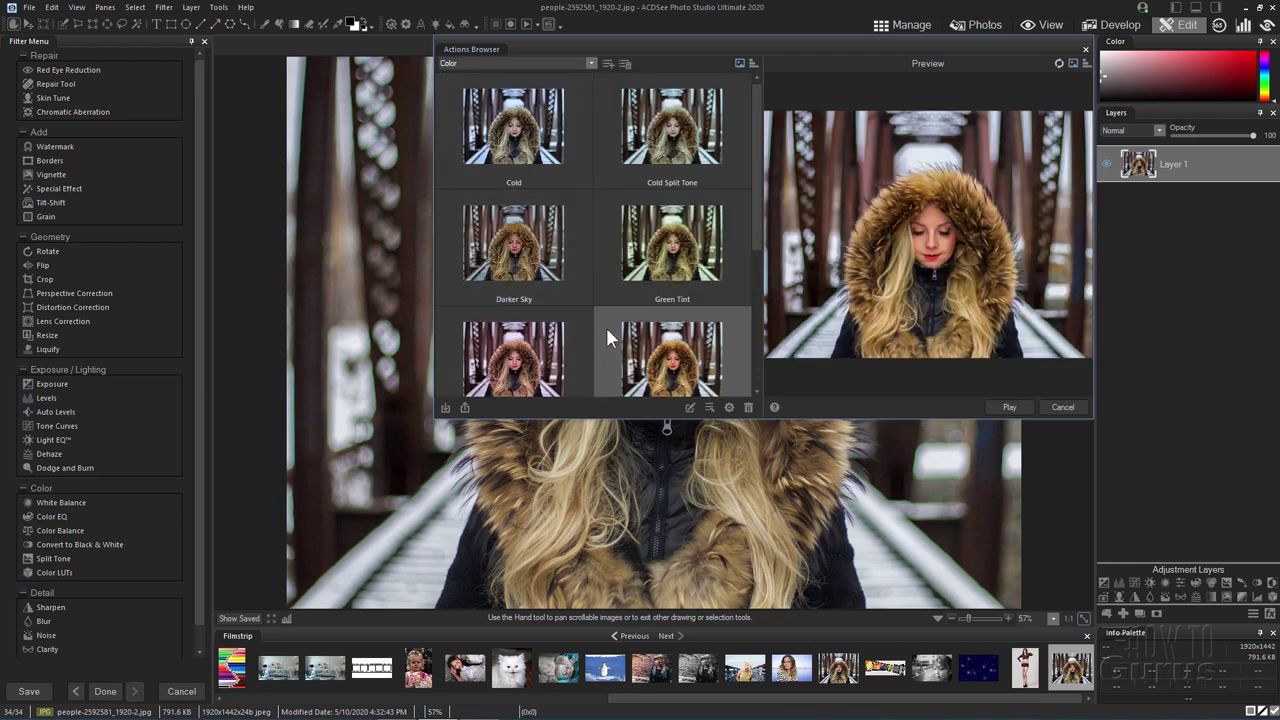
{"action": "left_click", "coordinate": [590, 61]}
{"action": "left_click", "coordinate": [493, 187]}
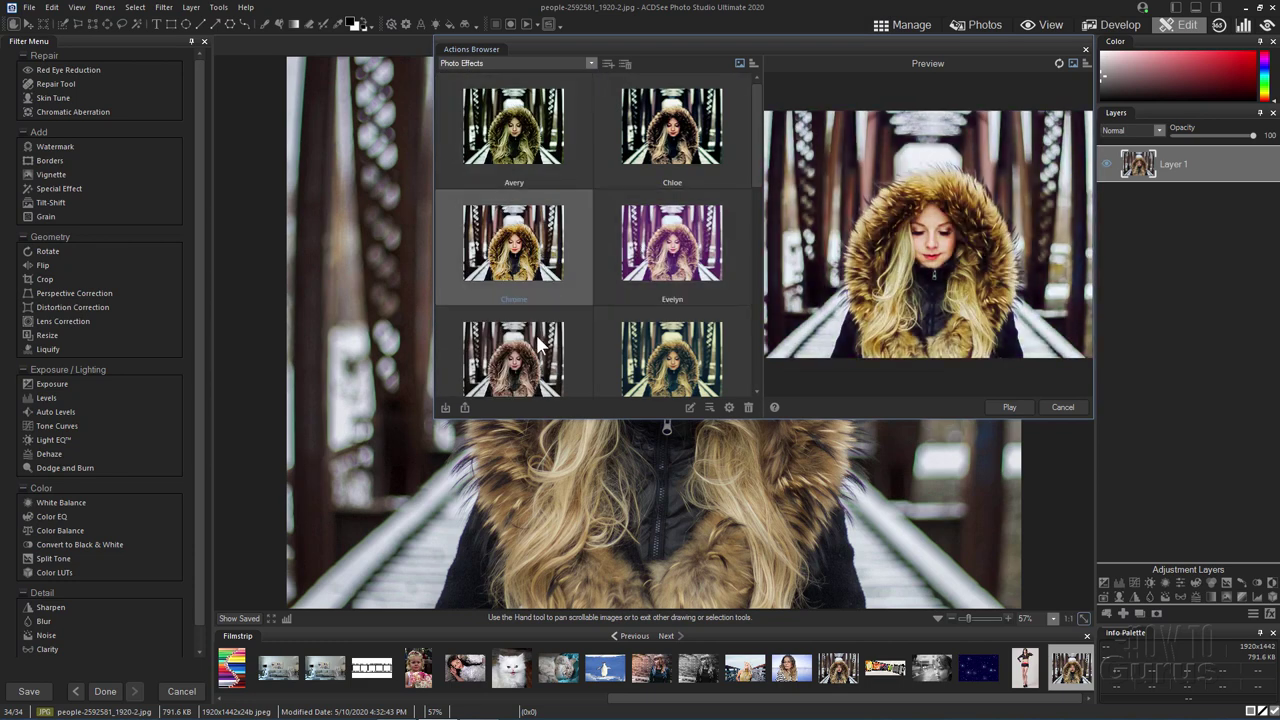
{"action": "key", "text": "Escape"}
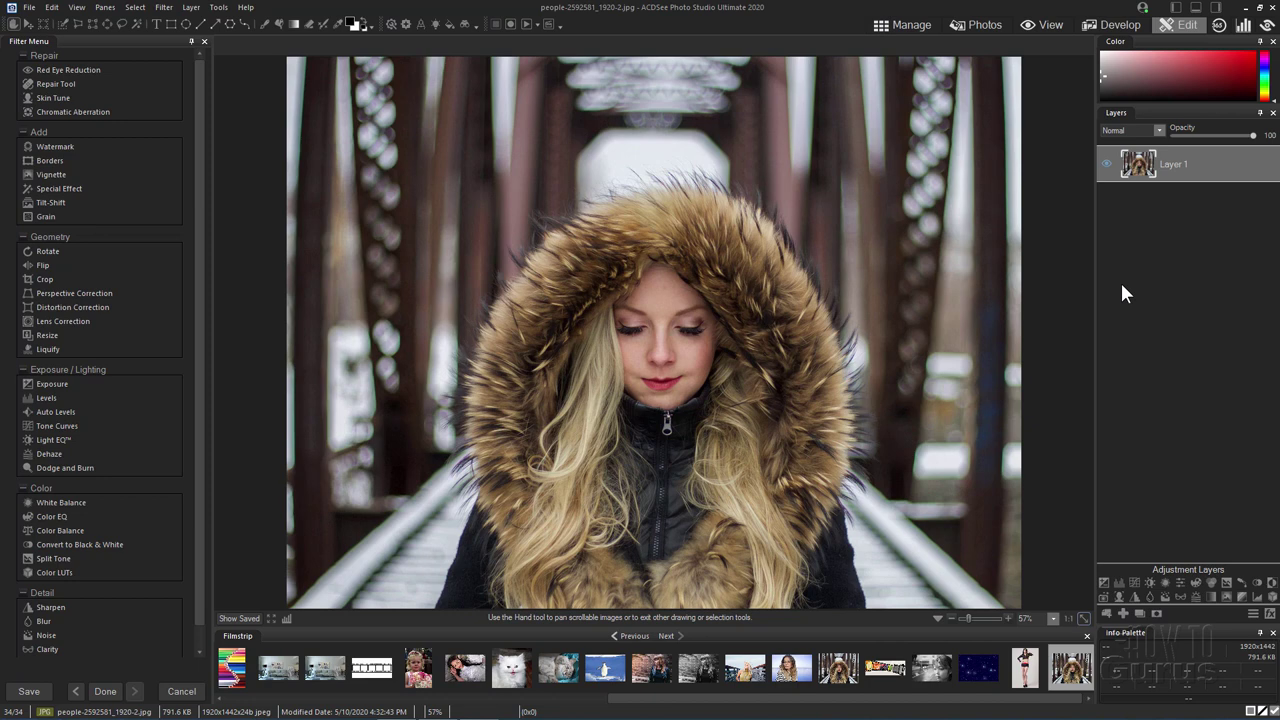
- Add an Exposure adjustment layer above Layer 1 with exposure at +0.58 eV and contrast at 42
{"action": "right_click", "coordinate": [1167, 166]}
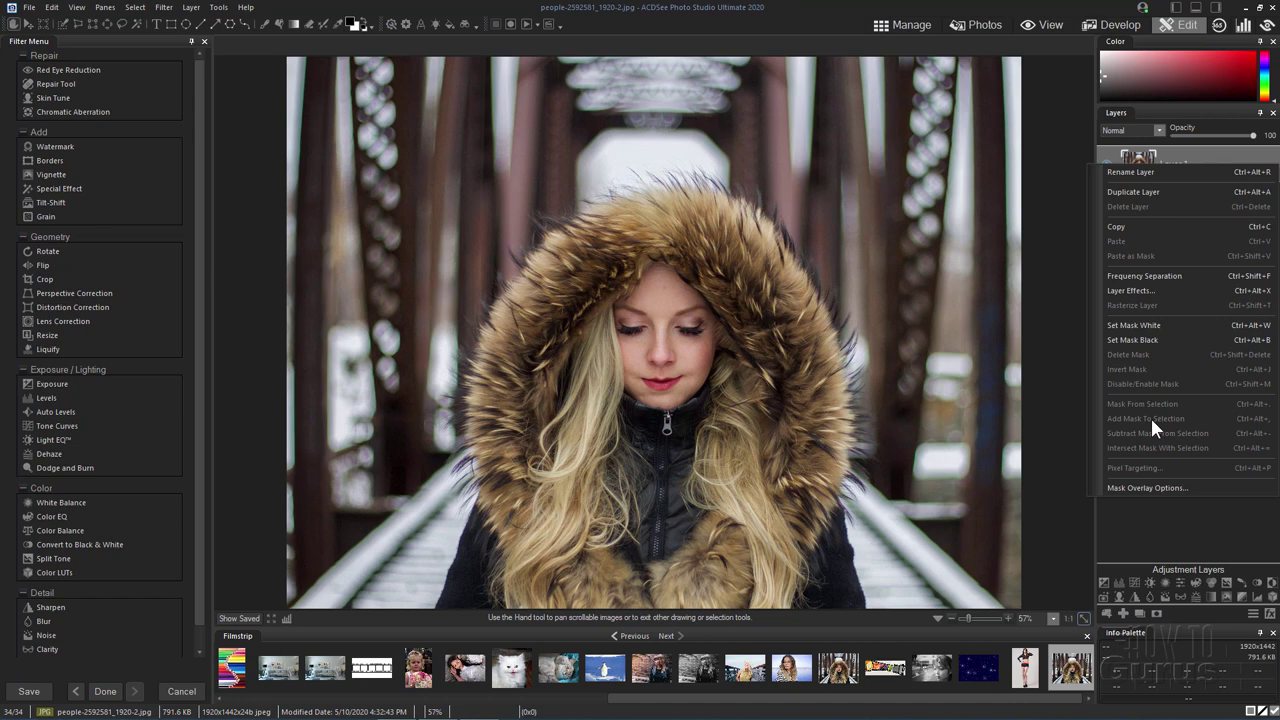
{"action": "left_click", "coordinate": [1149, 510]}
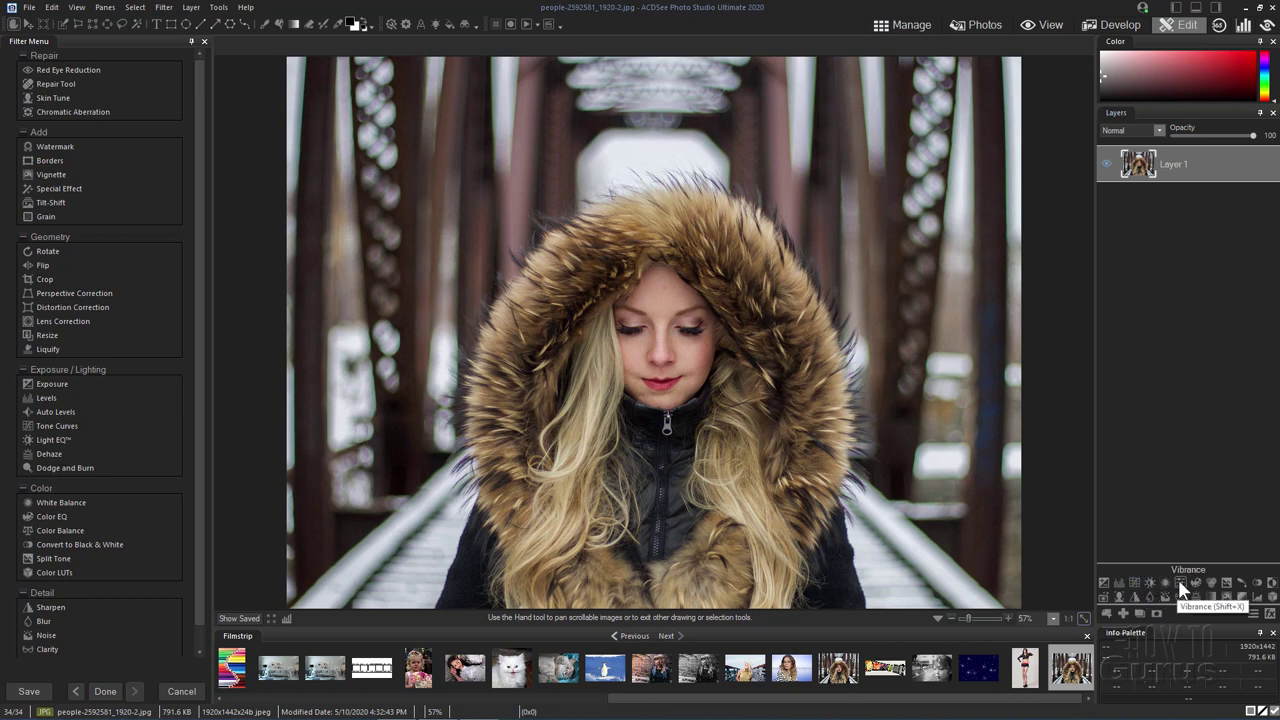
{"action": "left_click", "coordinate": [1105, 585]}
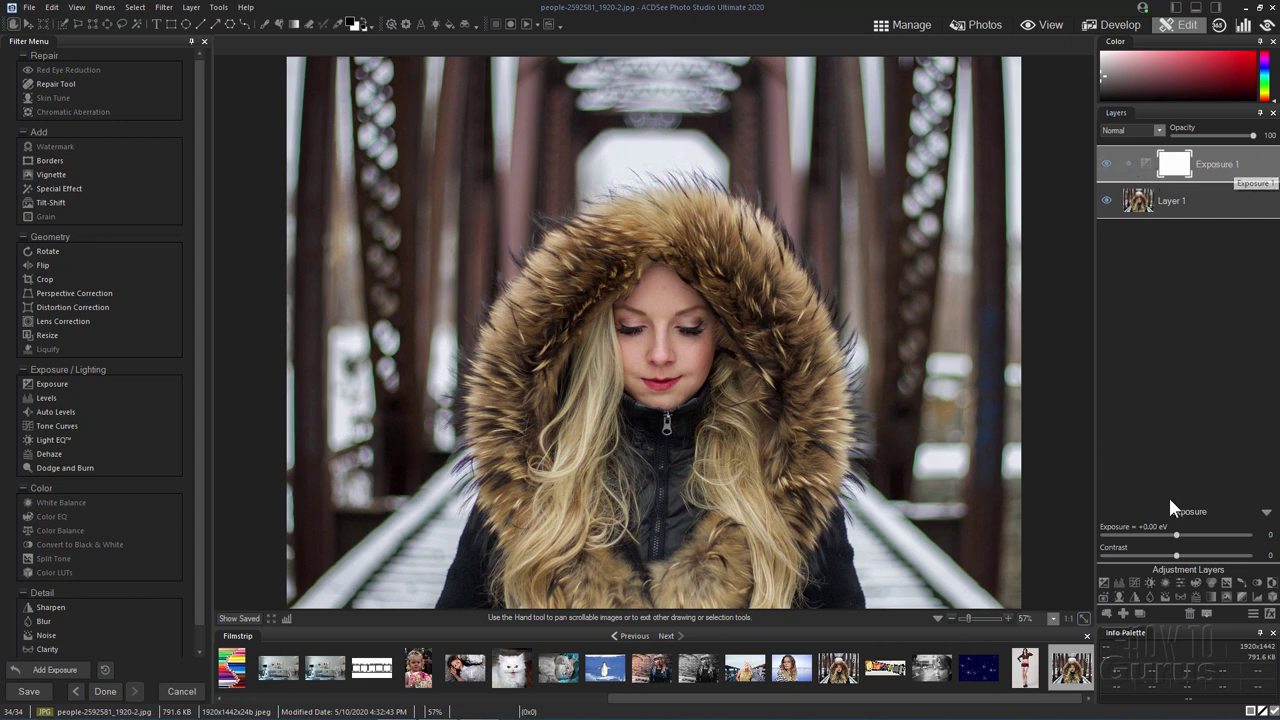
{"action": "left_click", "coordinate": [1177, 535]}
{"action": "left_click_drag", "start_coordinate": [1178, 534], "coordinate": [1204, 553]}
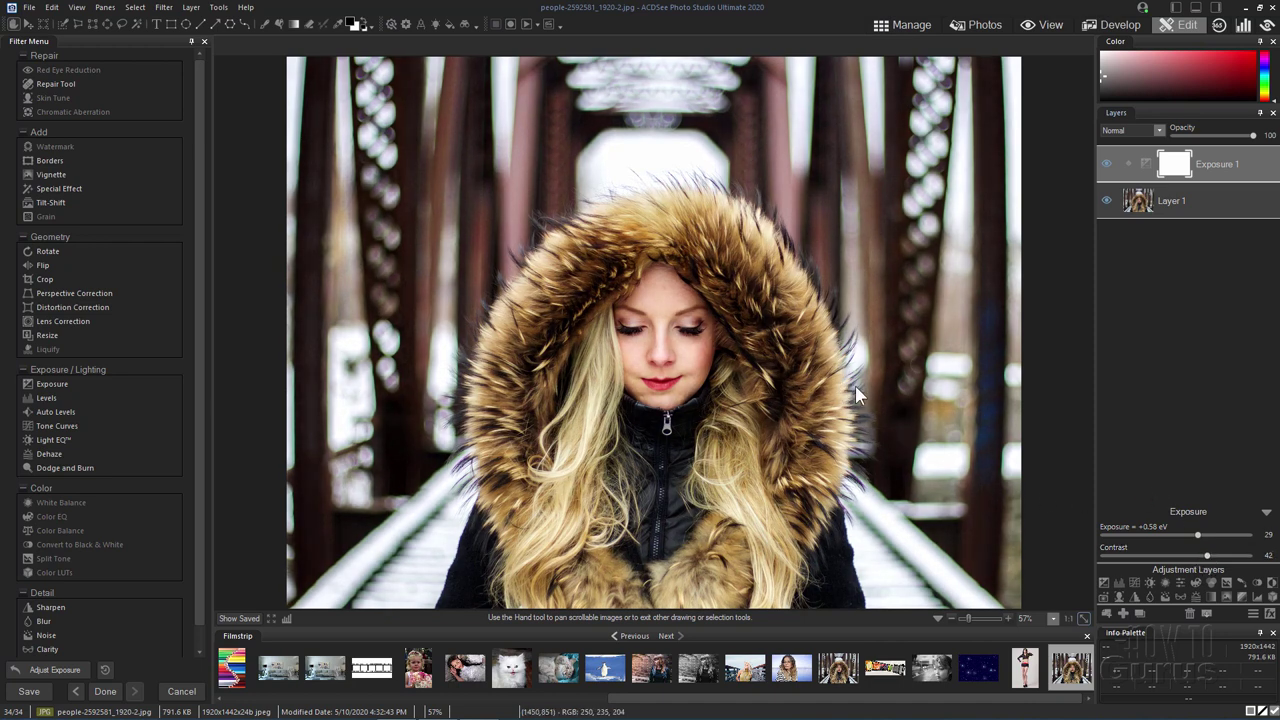
- Toggle the Exposure adjustment layer's visibility to compare the photo before and after, leaving the layer shown
{"action": "left_click", "coordinate": [1106, 164]}
{"action": "left_click", "coordinate": [1106, 164]}
{"action": "left_click", "coordinate": [1106, 164]}
{"action": "left_click", "coordinate": [1106, 164]}
{"action": "left_click", "coordinate": [1106, 164]}
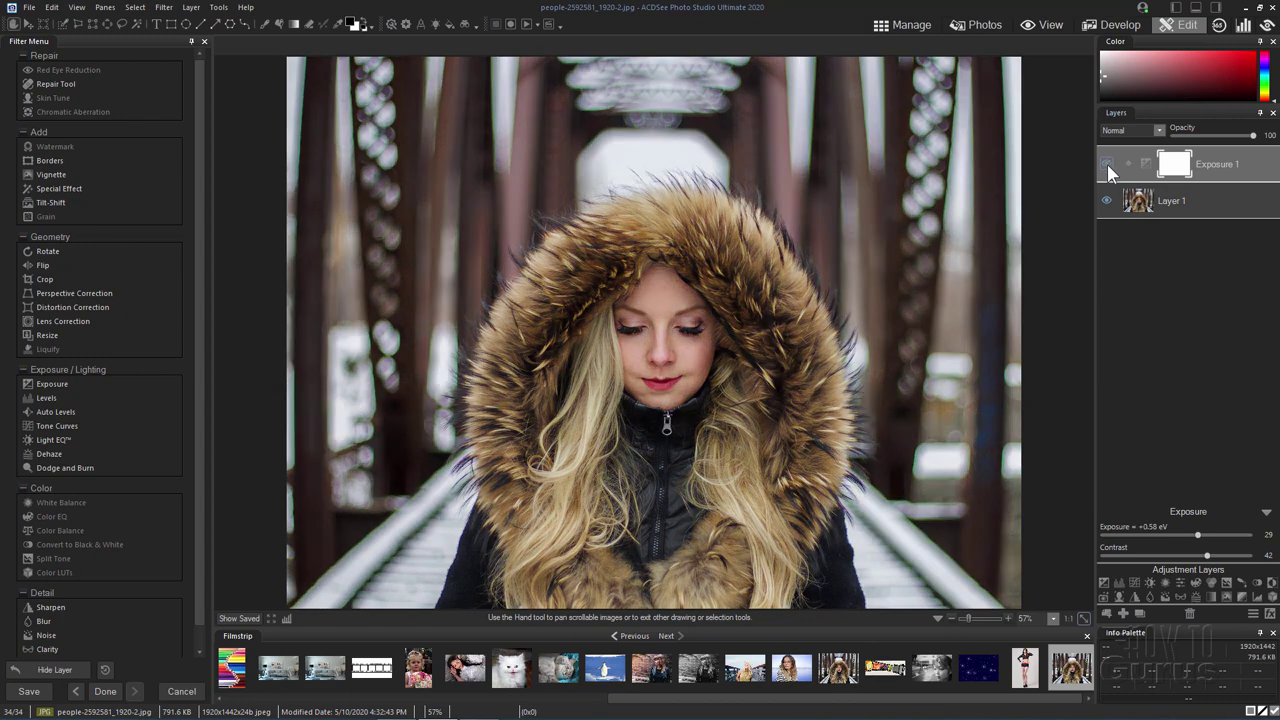
{"action": "left_click", "coordinate": [1106, 164]}
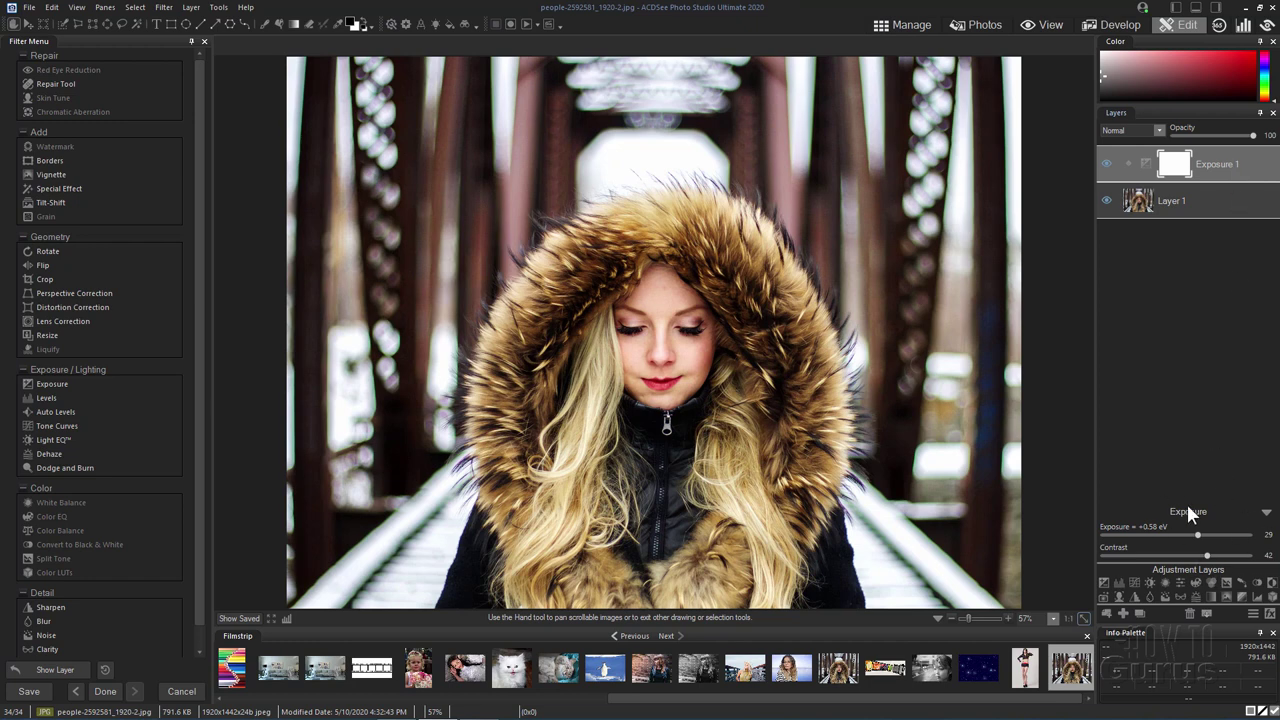
{"action": "left_click", "coordinate": [1106, 163]}
{"action": "left_click", "coordinate": [1106, 163]}
- Save the layered image in the Pixabay 5 folder as people-2592581_1920-2.acdc in the ACDC file format
{"action": "left_click", "coordinate": [33, 698]}
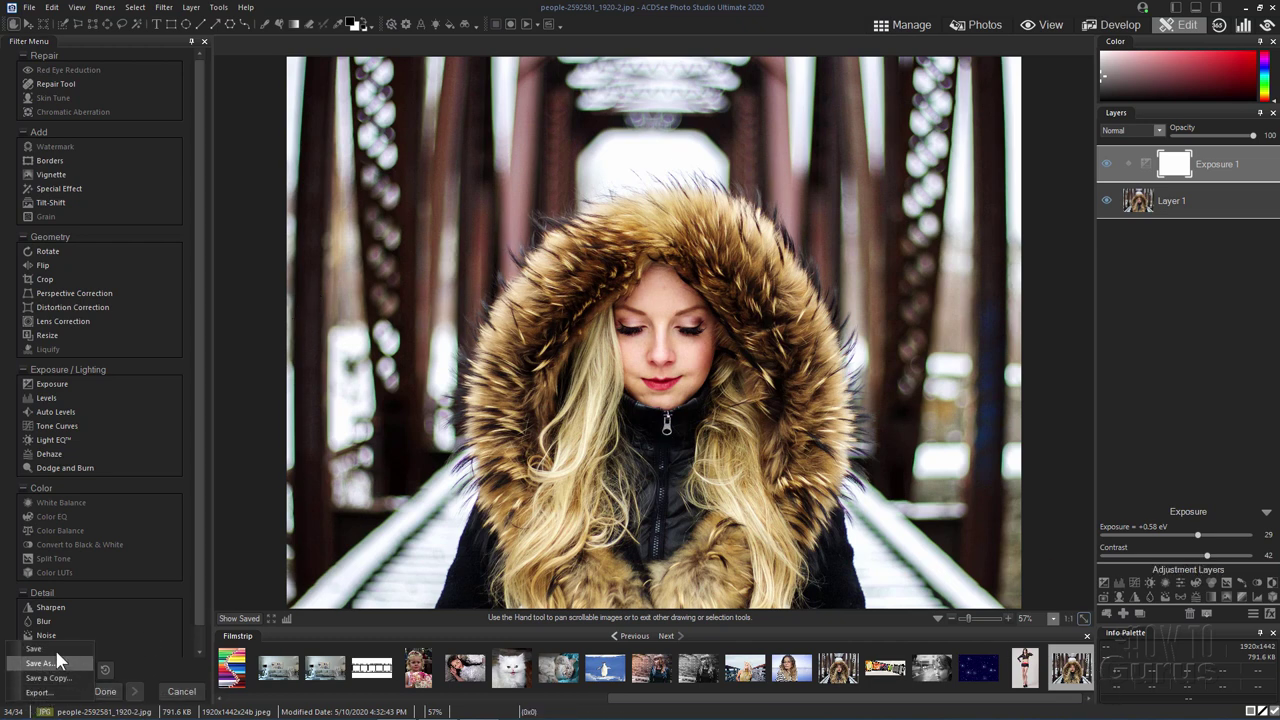
{"action": "left_click", "coordinate": [50, 650]}
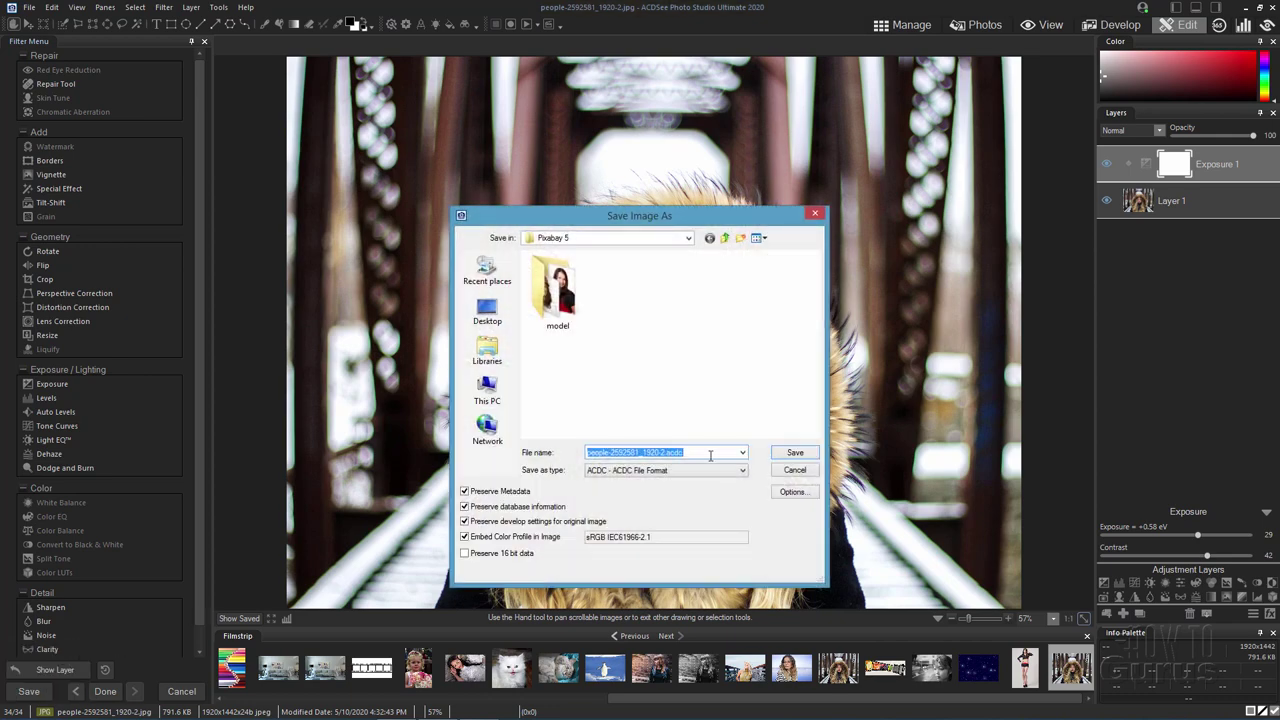
{"action": "left_click", "coordinate": [803, 450]}
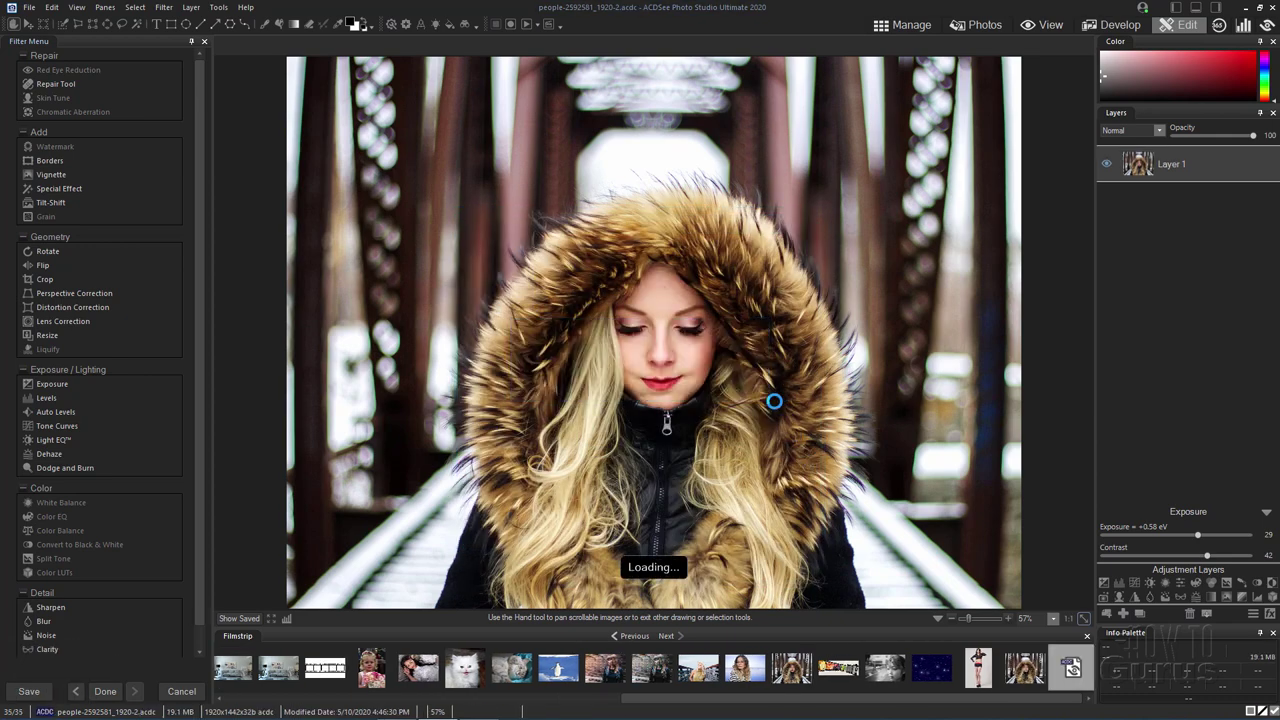
- Return to Manage mode and examine the file types supported for opening, leaving the Open Files dialog without opening a file
{"action": "left_click", "coordinate": [906, 25]}
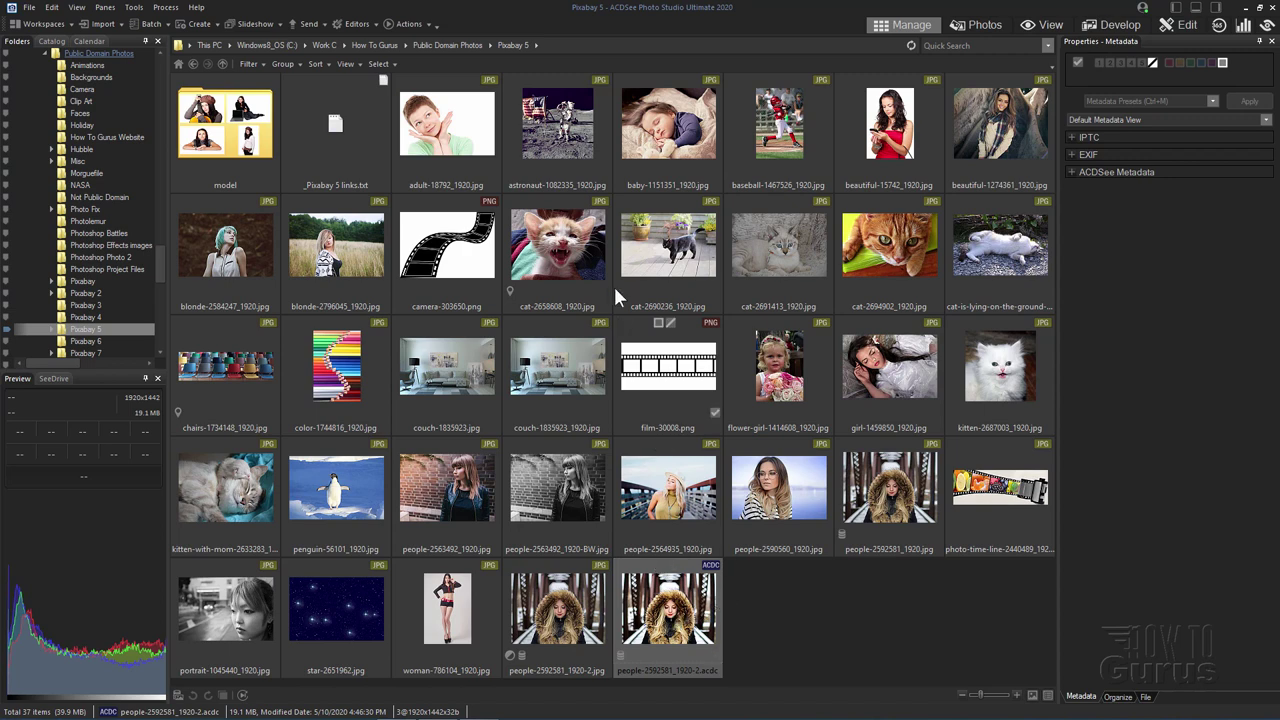
{"action": "left_click", "coordinate": [30, 8]}
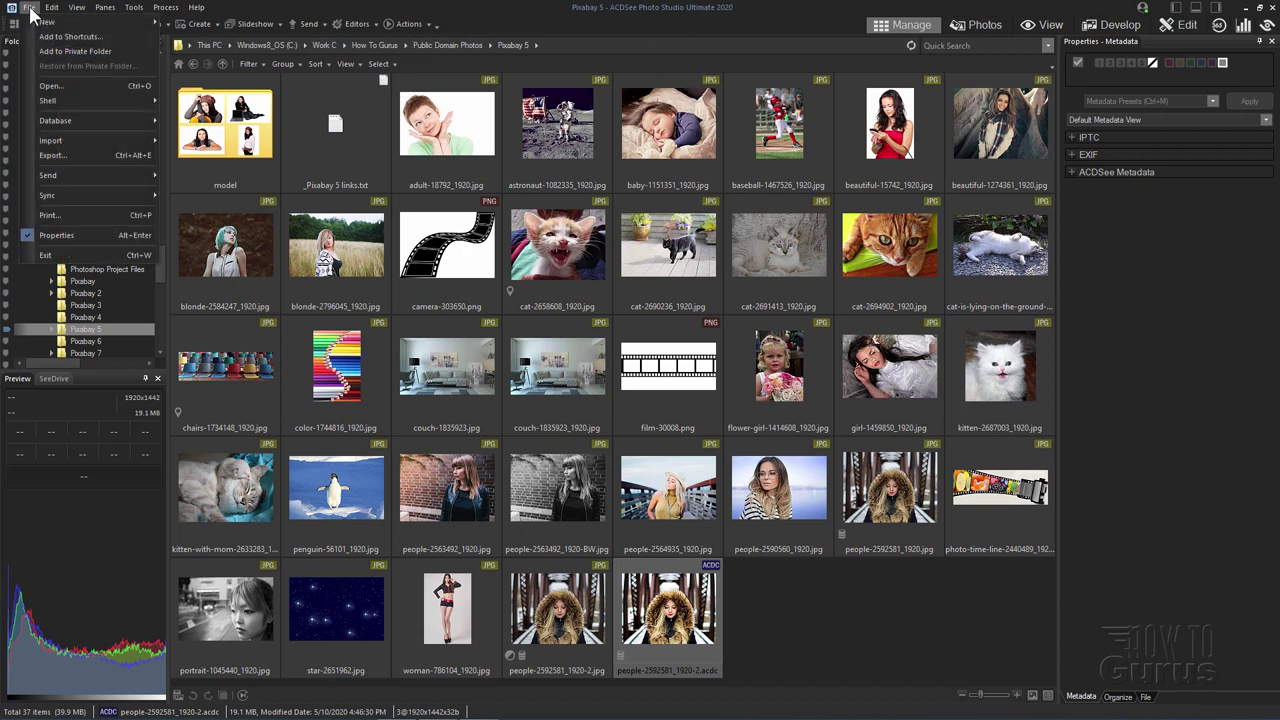
{"action": "left_click", "coordinate": [59, 85]}
{"action": "left_click_drag", "start_coordinate": [668, 191], "coordinate": [646, 123]}
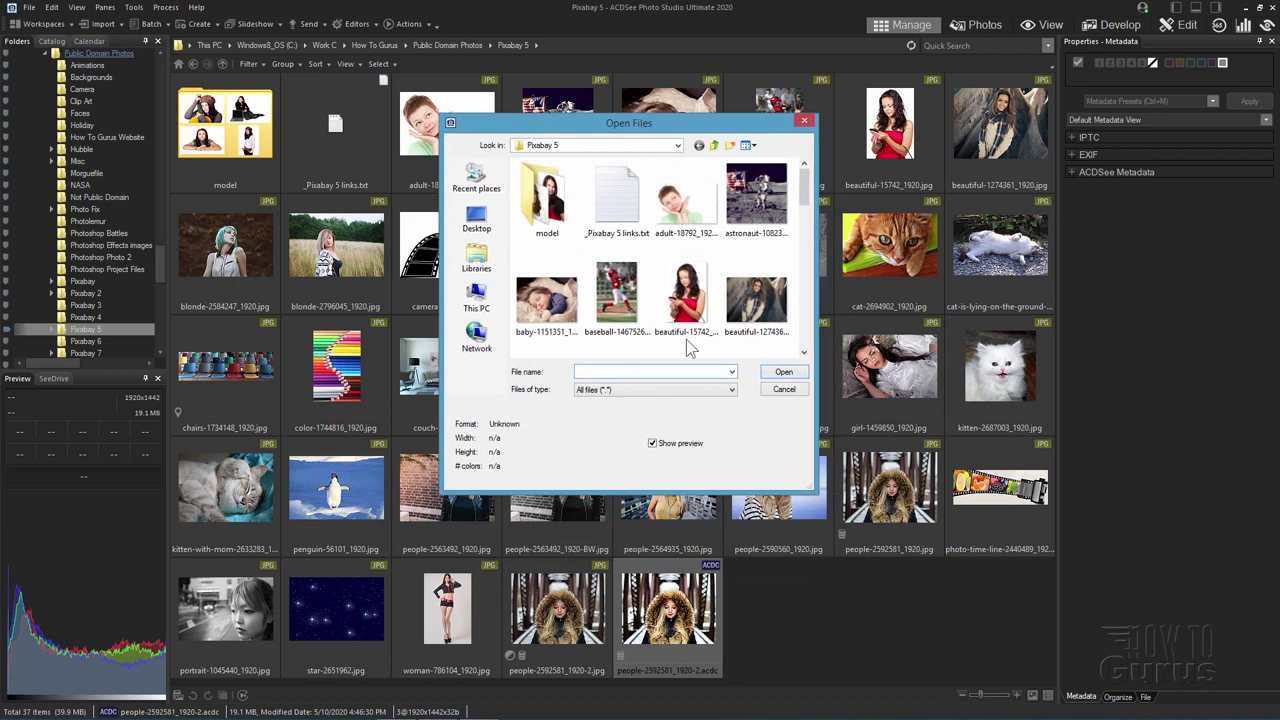
{"action": "left_click", "coordinate": [618, 390]}
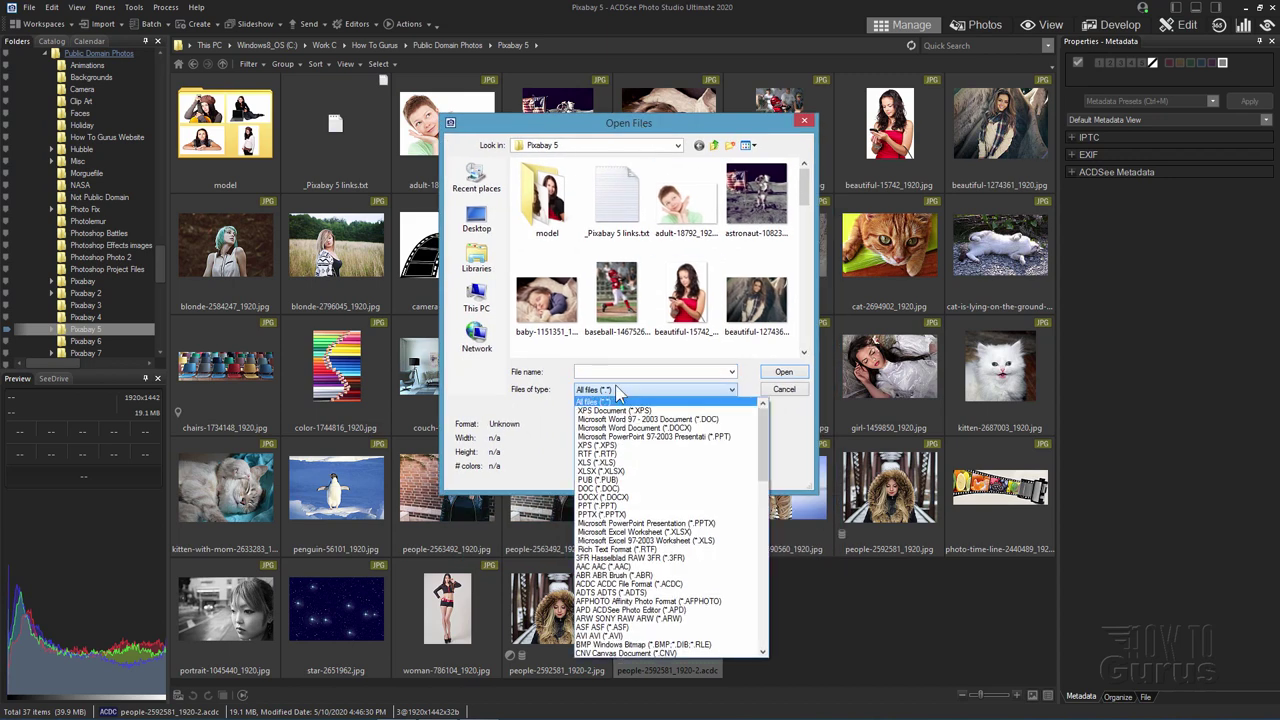
{"action": "left_click", "coordinate": [600, 401]}
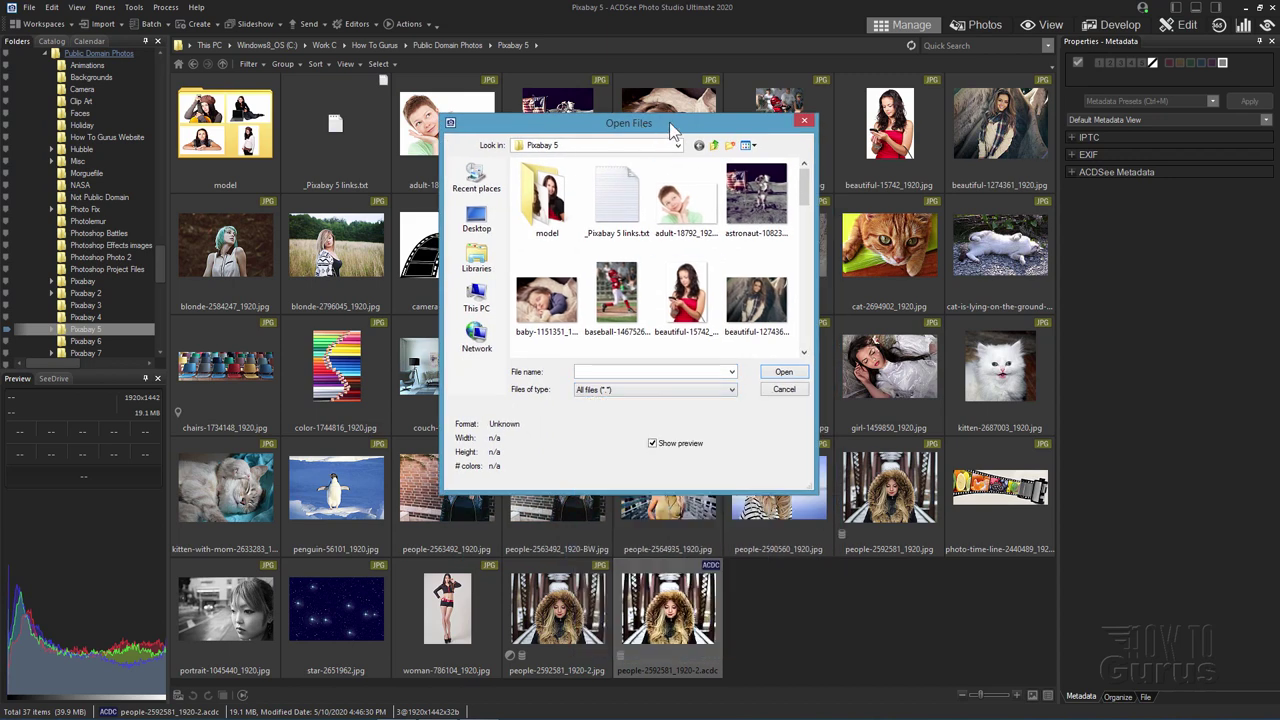
{"action": "left_click_drag", "start_coordinate": [671, 128], "coordinate": [640, 25]}
{"action": "left_click", "coordinate": [637, 287]}
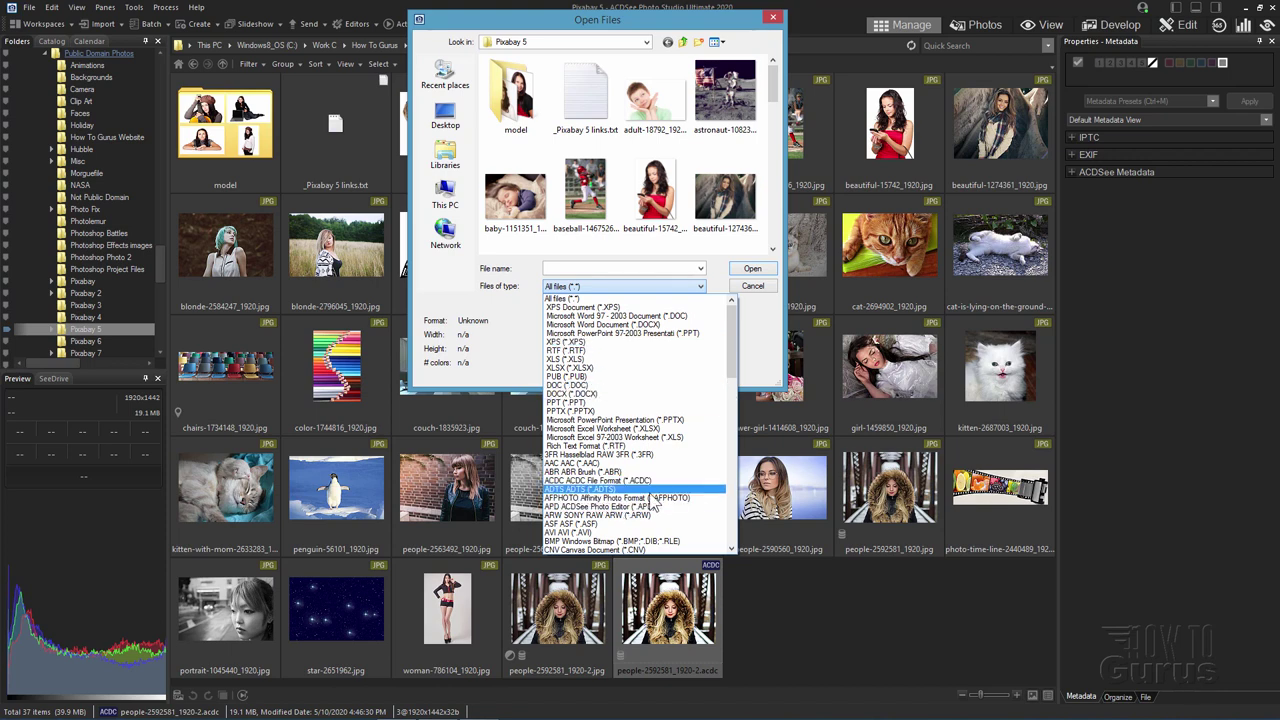
{"action": "left_click_drag", "start_coordinate": [733, 345], "coordinate": [730, 371]}
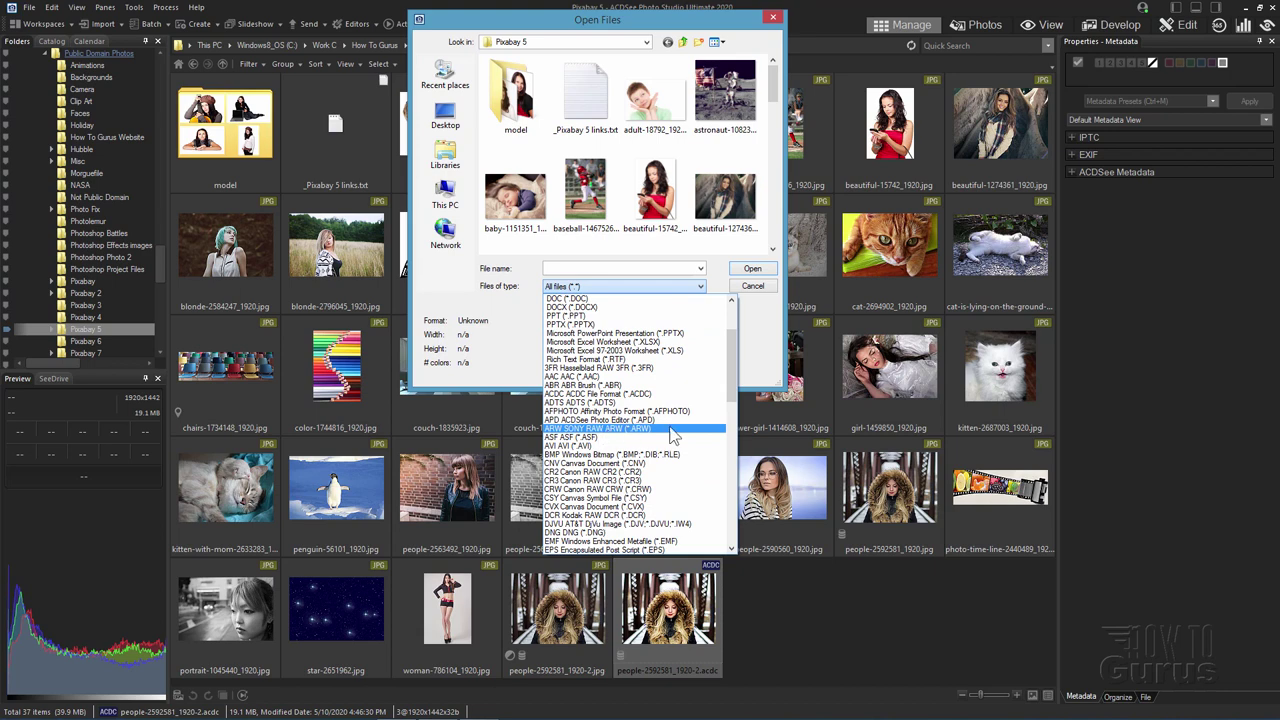
{"action": "scroll", "coordinate": [592, 390], "scroll_direction": "down", "scroll_amount": 4}
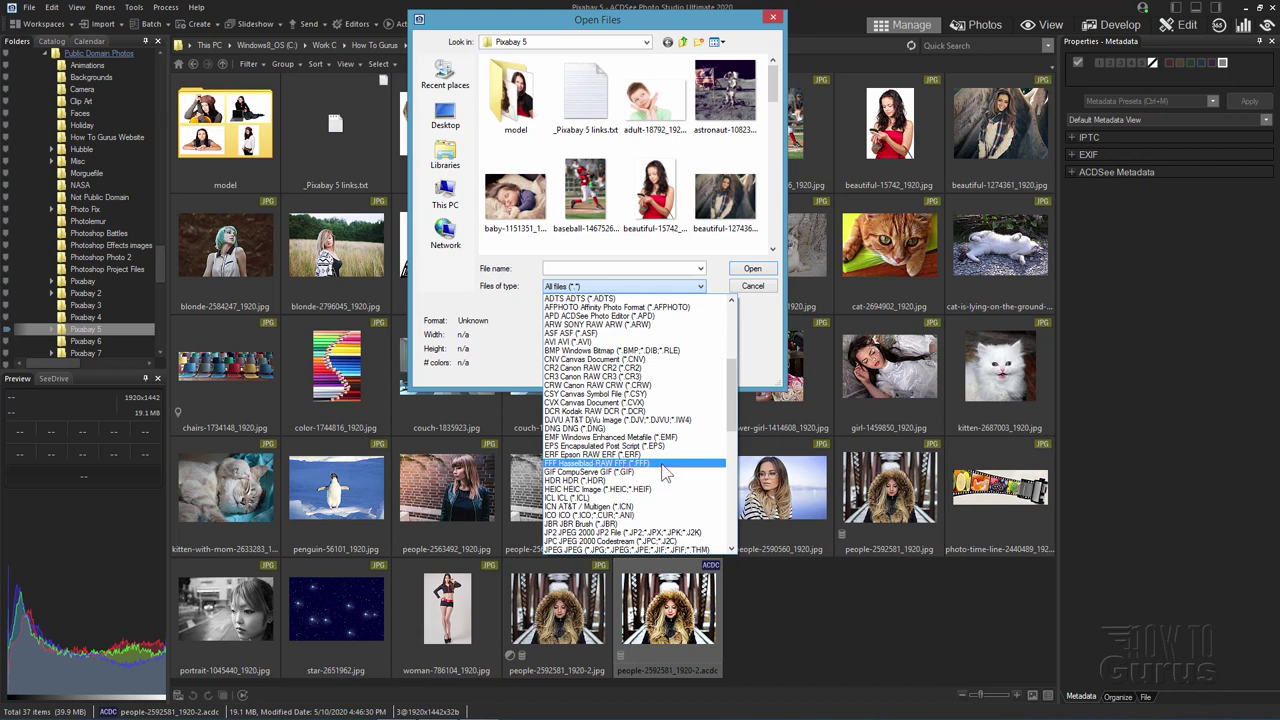
{"action": "left_click_drag", "start_coordinate": [738, 374], "coordinate": [733, 383]}
{"action": "scroll", "coordinate": [733, 383], "scroll_direction": "down", "scroll_amount": 11}
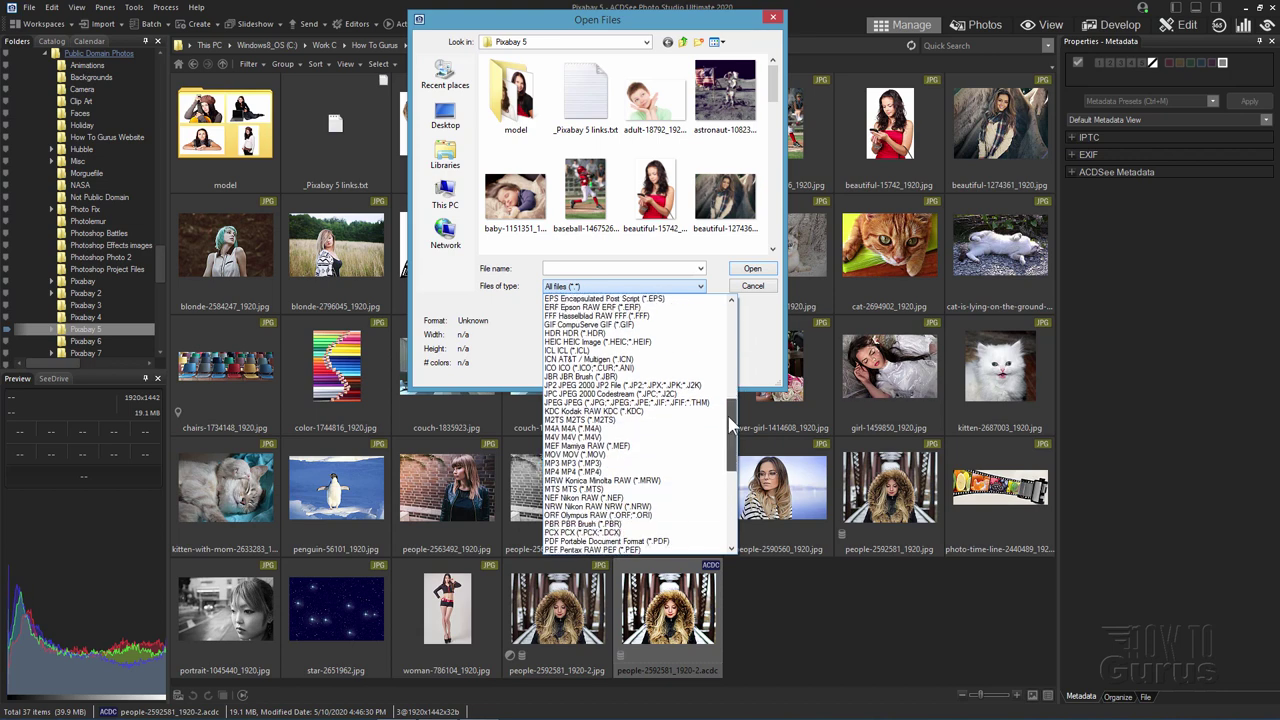
{"action": "left_click", "coordinate": [752, 288]}
{"action": "left_click", "coordinate": [752, 287]}
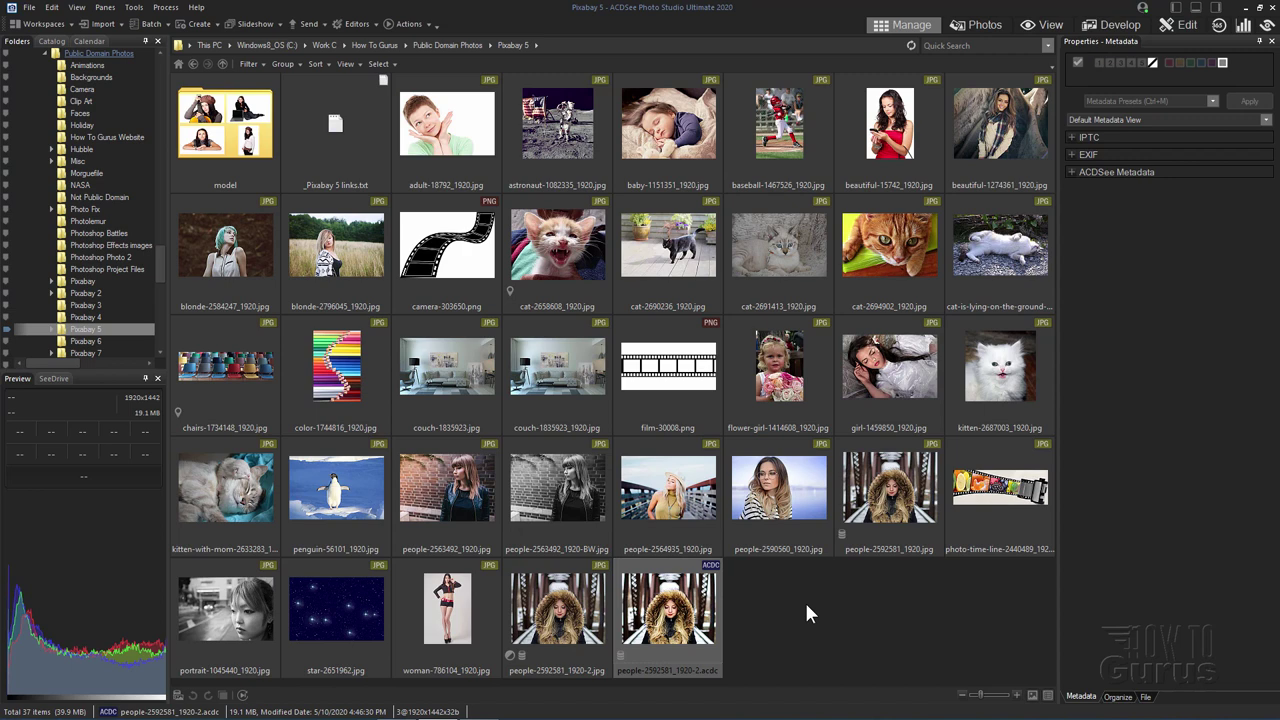
- Try Develop mode on the selected ACDC file and open people-2592581_1920.jpg there instead
{"action": "left_click", "coordinate": [1117, 30]}
{"action": "key", "text": "Return"}
{"action": "left_click", "coordinate": [888, 495]}
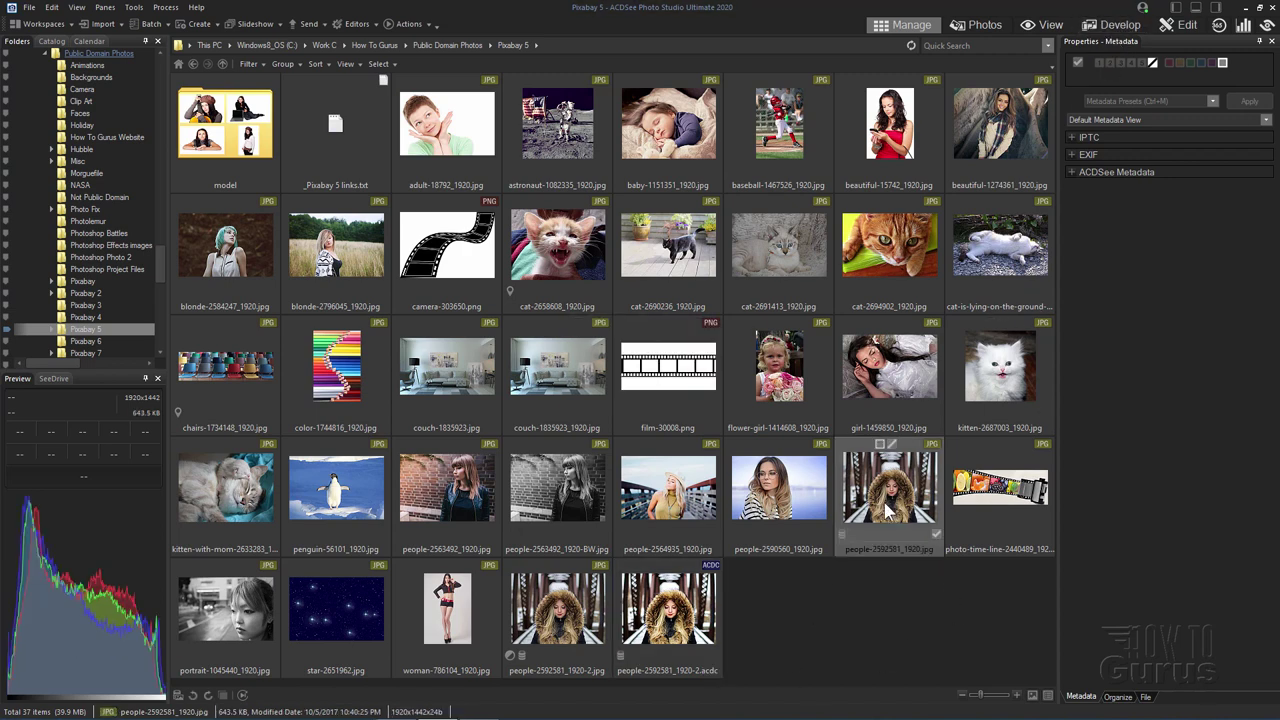
{"action": "left_click", "coordinate": [1117, 24]}
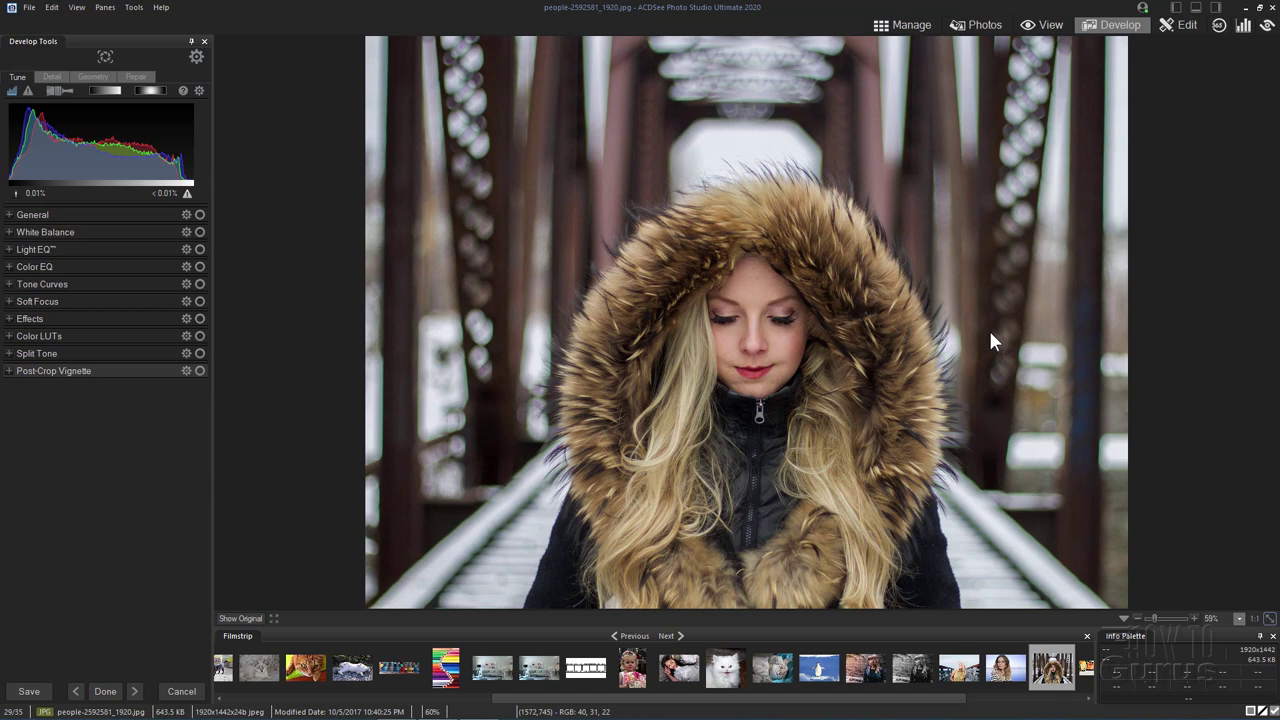
- View people-2592581_1920.jpg in Edit mode and go back to Manage mode
{"action": "left_click", "coordinate": [1182, 26]}
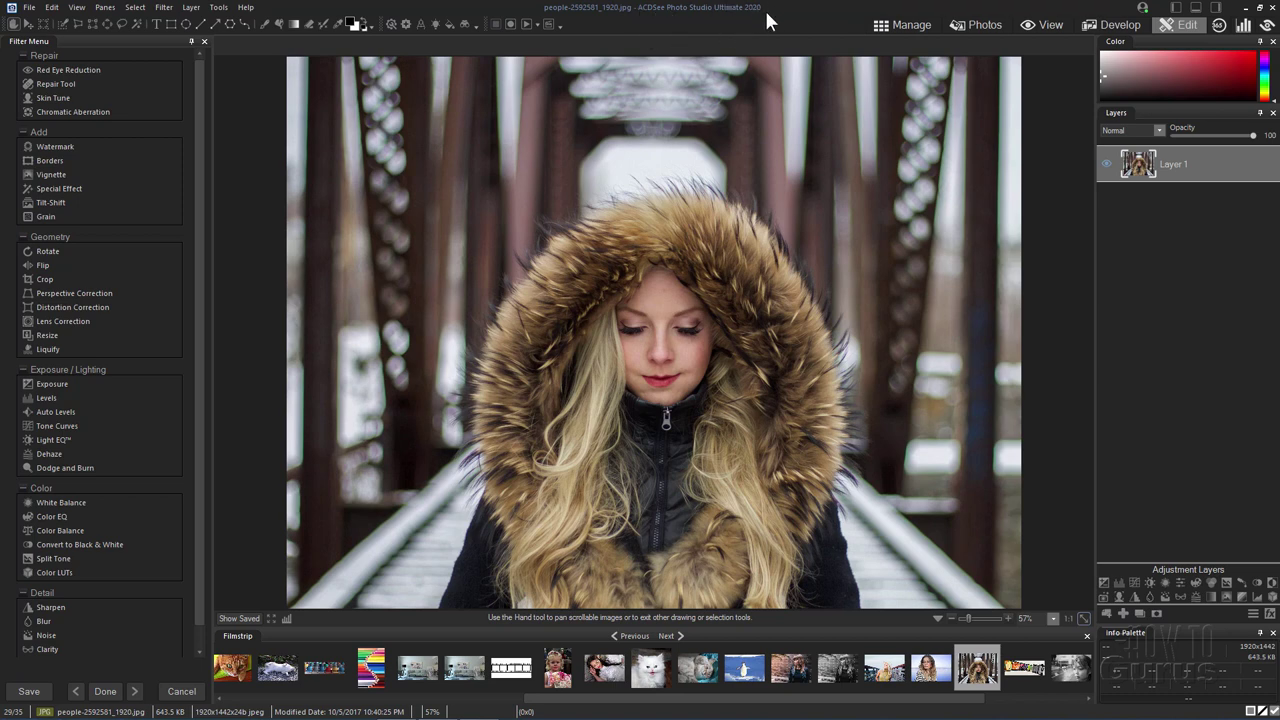
{"action": "left_click", "coordinate": [925, 24]}
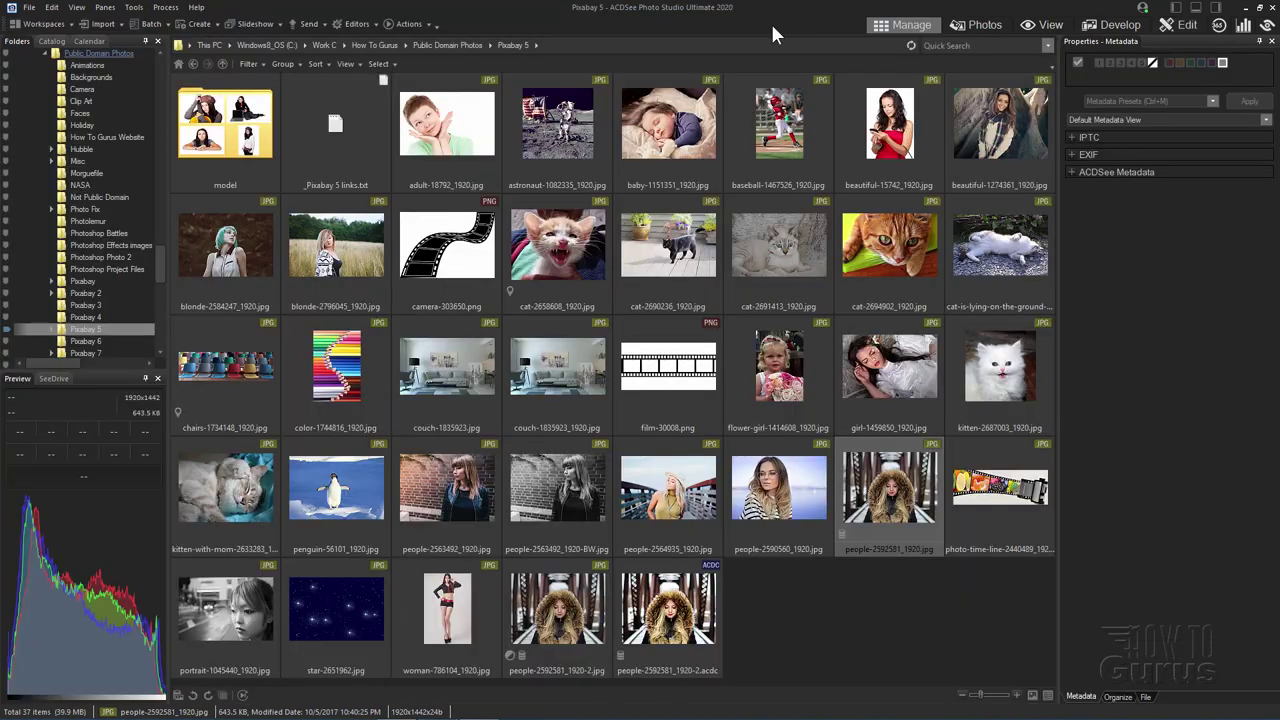